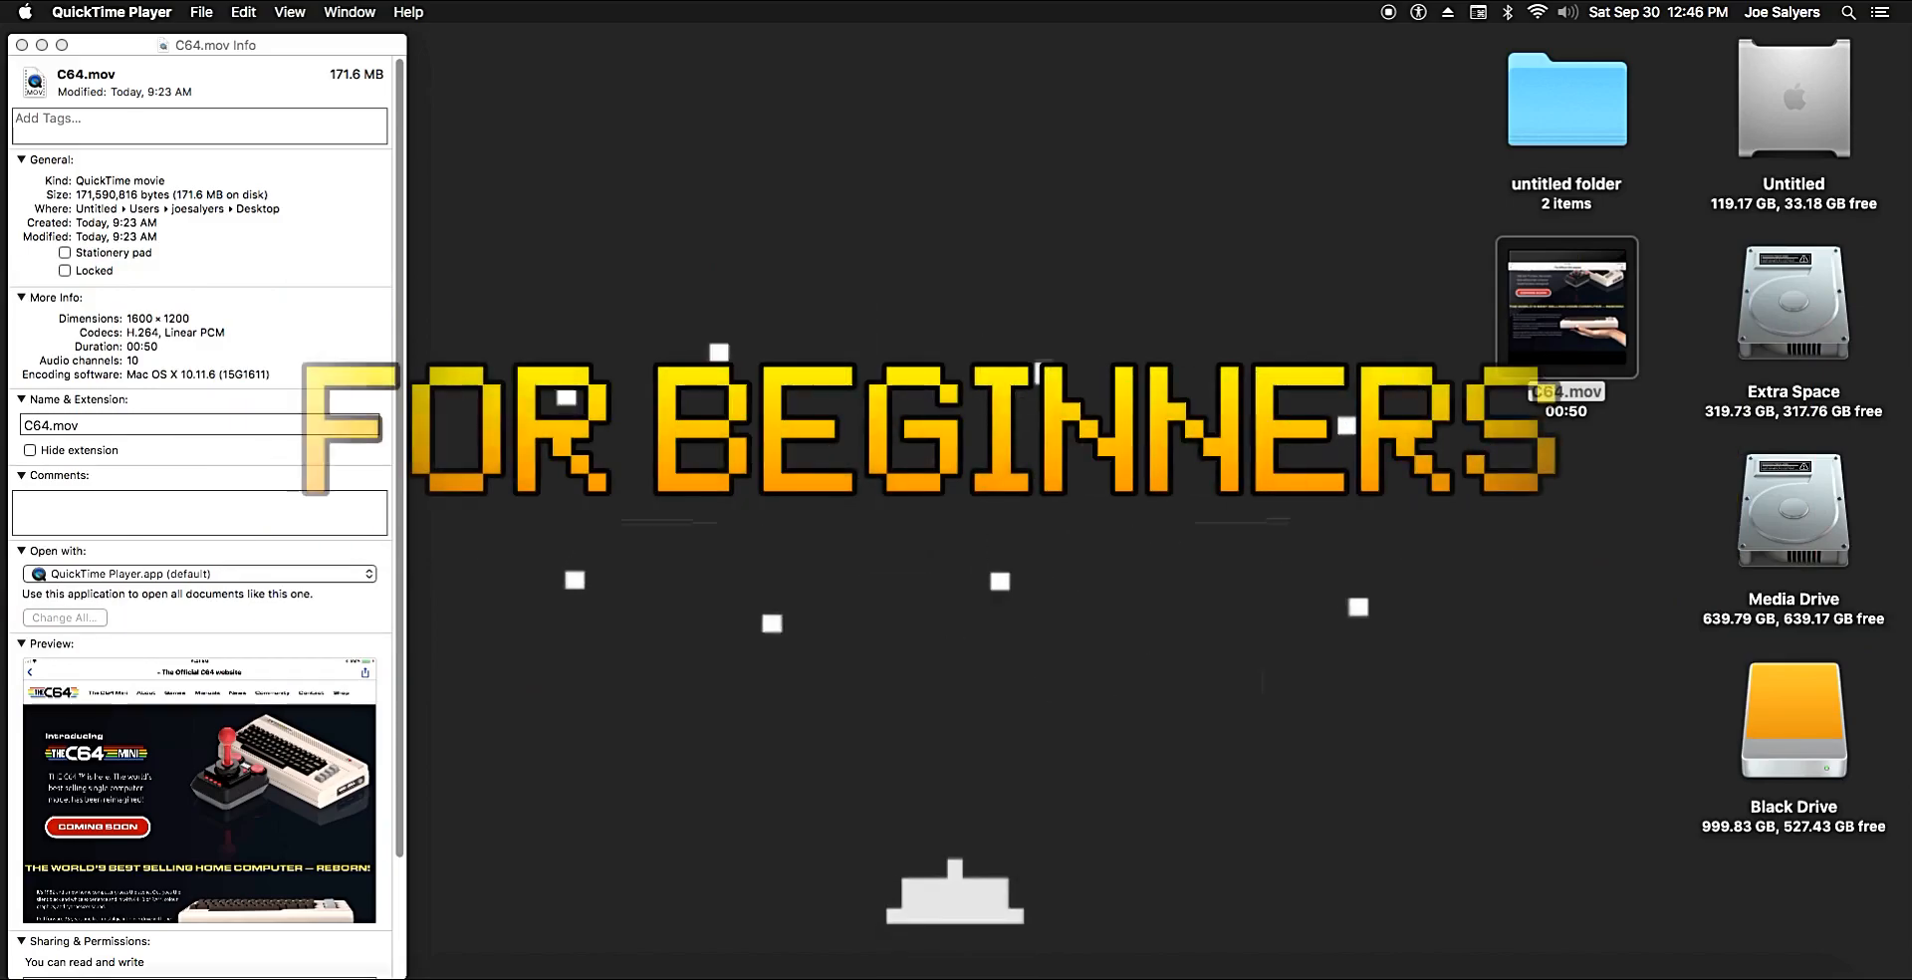
Preview the C64.mov video on the desktop with Quick Look and close the preview
{"action": "left_click_drag", "start_coordinate": [366, 46], "coordinate": [364, 37]}
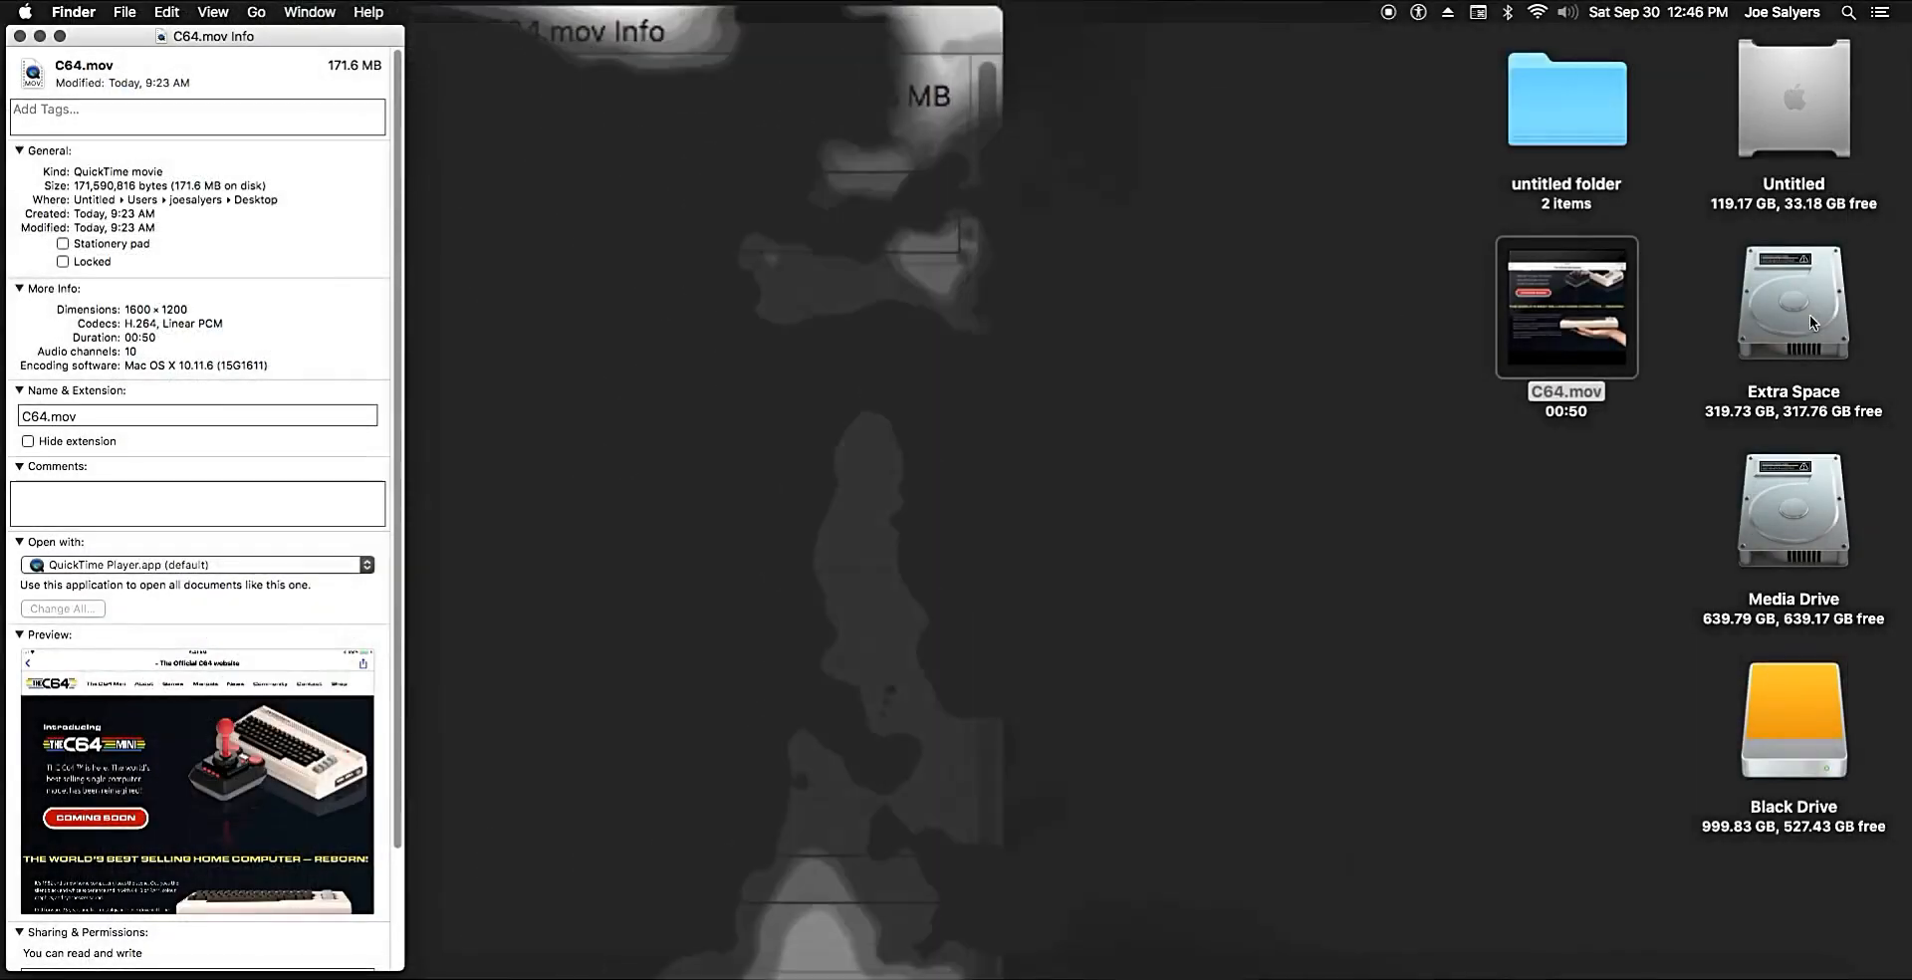
{"action": "left_click", "coordinate": [1567, 307]}
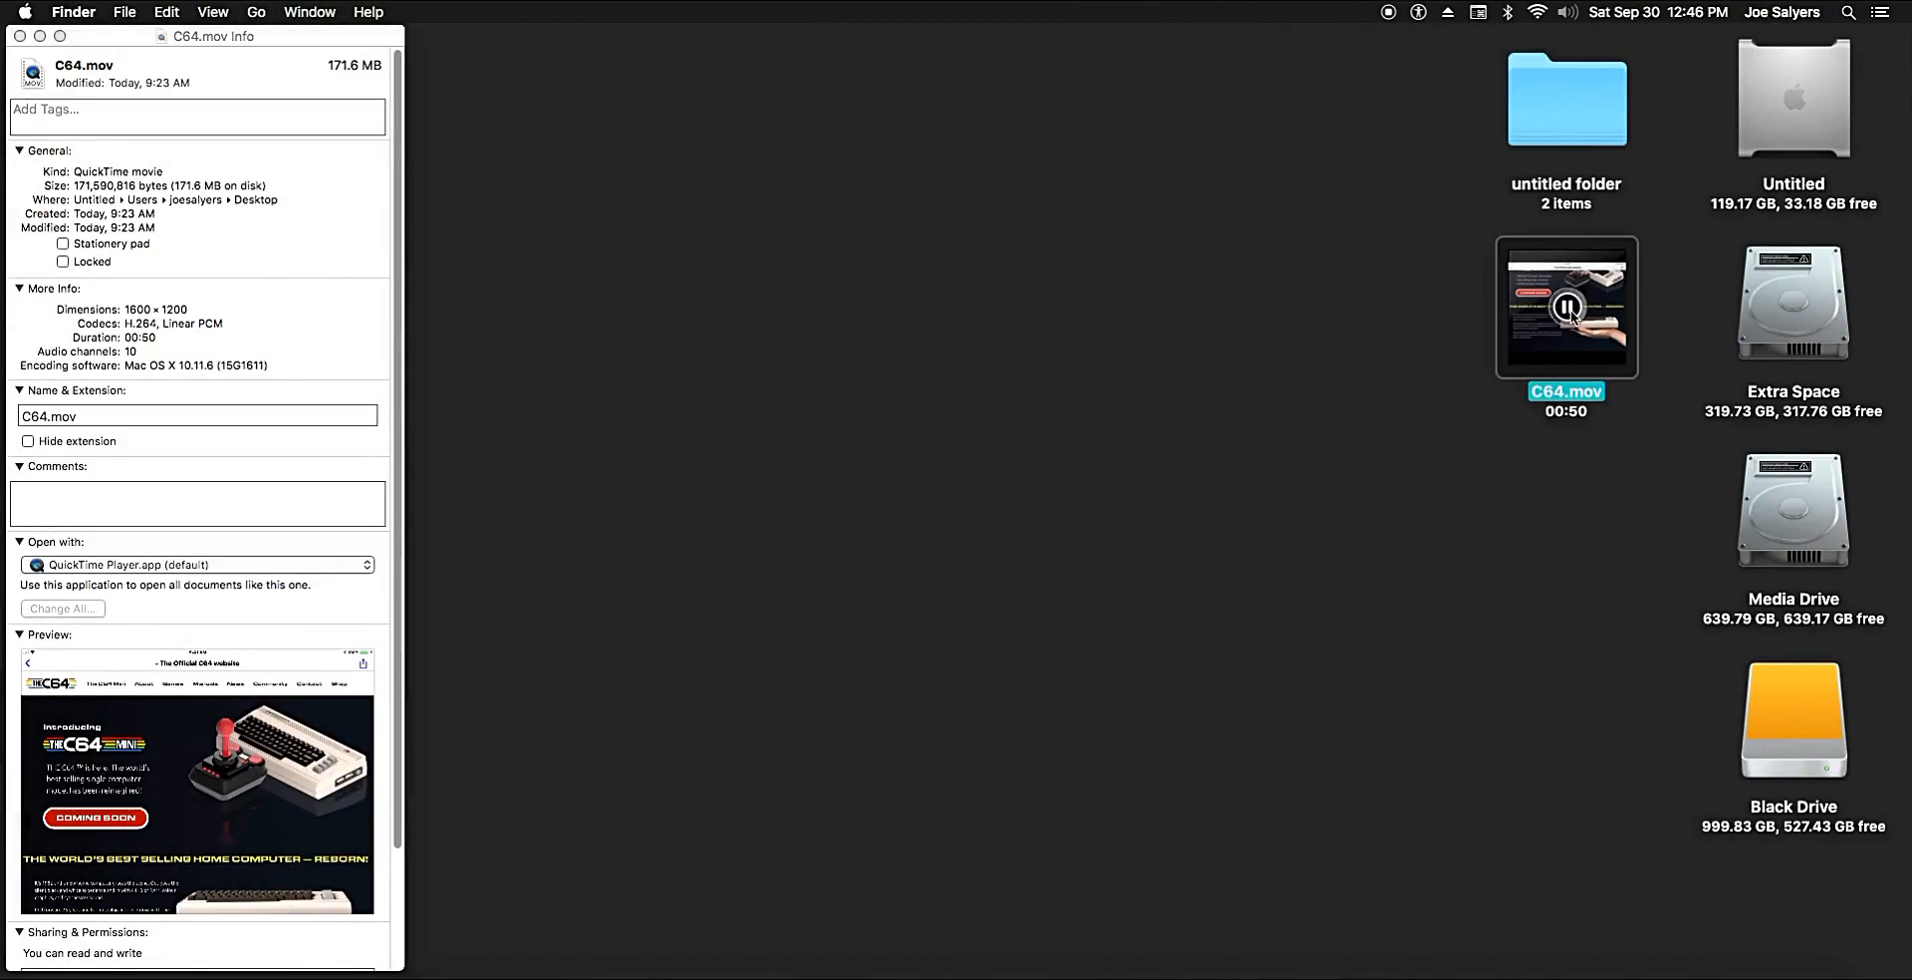
{"action": "key", "text": "space"}
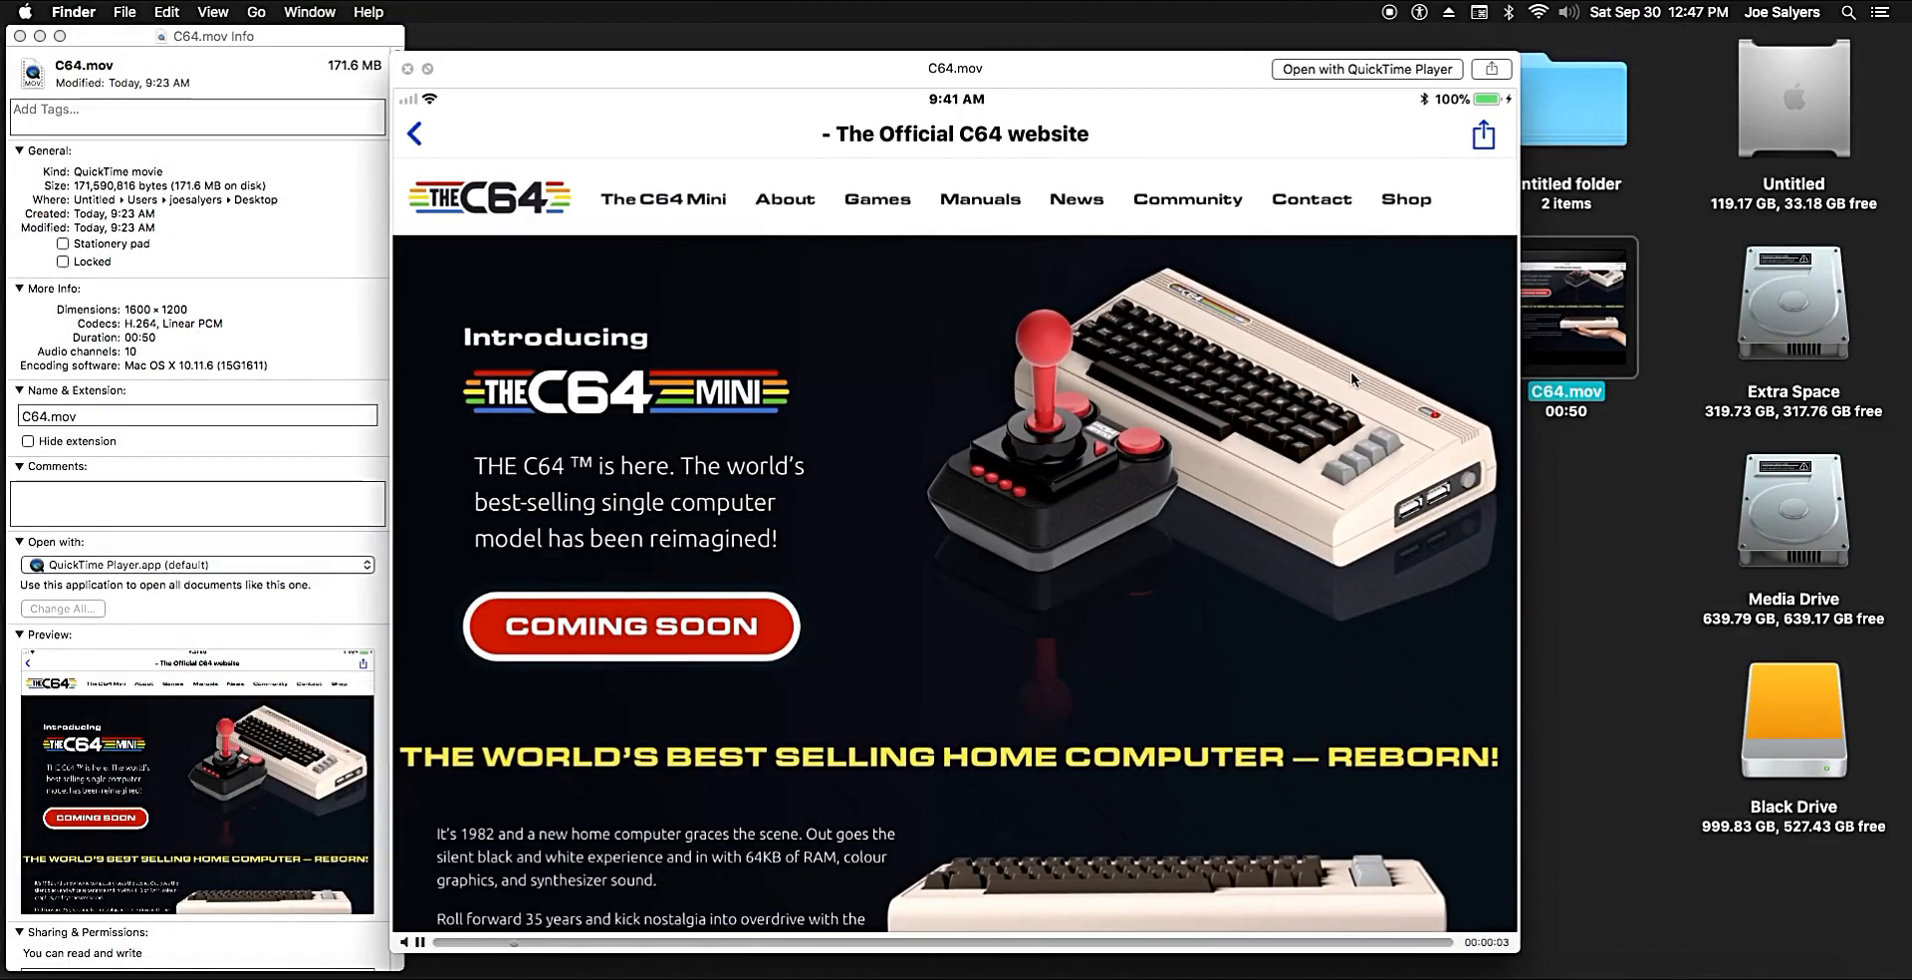
{"action": "key", "text": "space"}
{"action": "left_click", "coordinate": [1359, 327]}
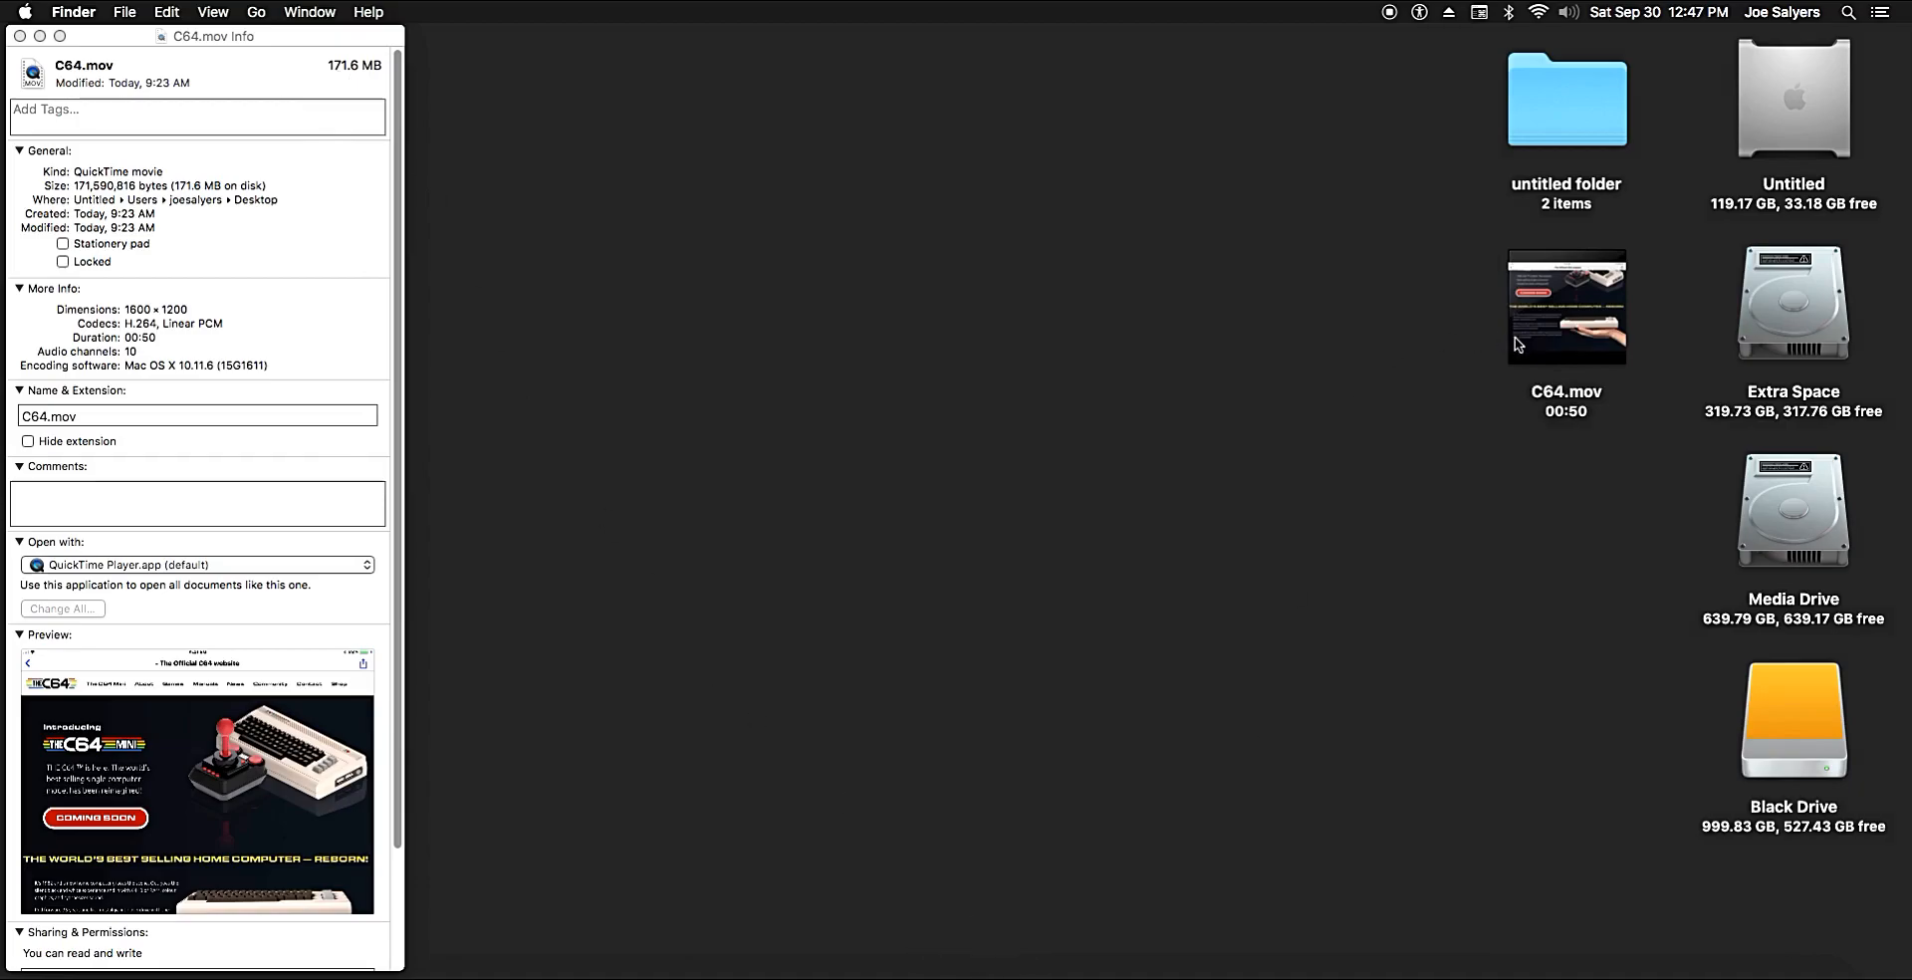
{"action": "right_click", "coordinate": [1554, 340]}
{"action": "mouse_move", "coordinate": [1594, 370]}
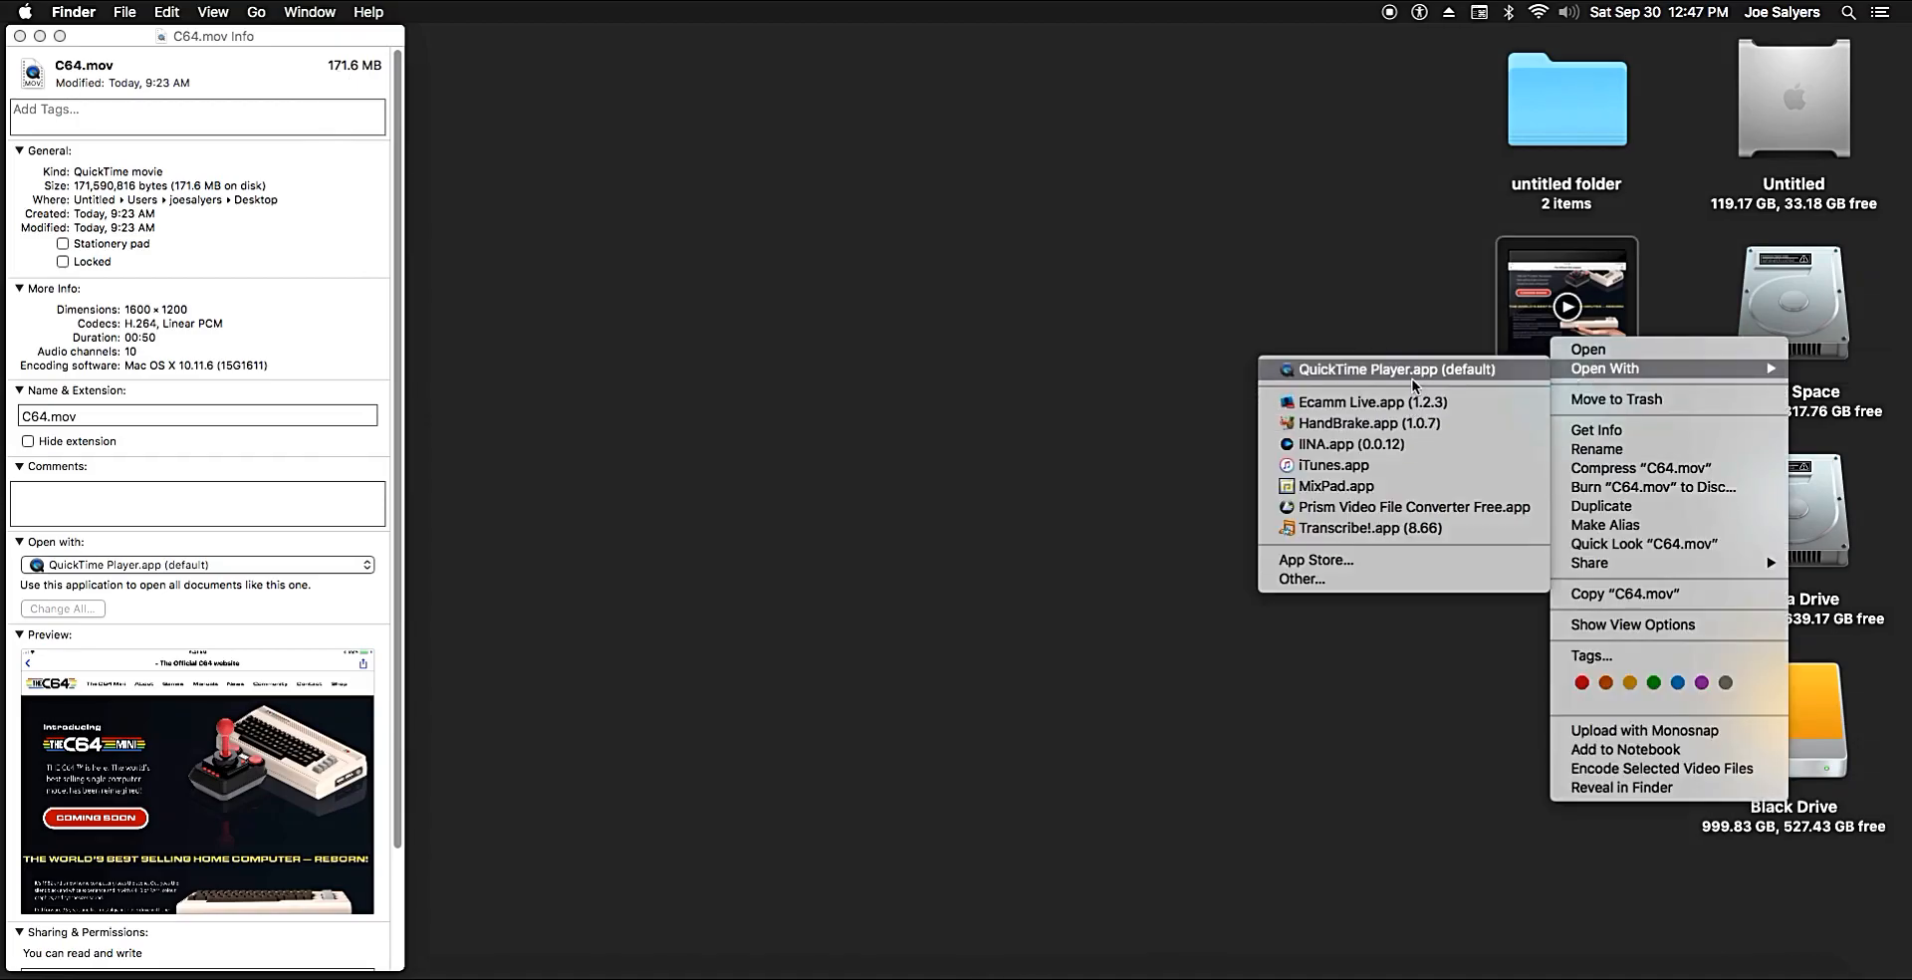
{"action": "left_click", "coordinate": [1411, 380]}
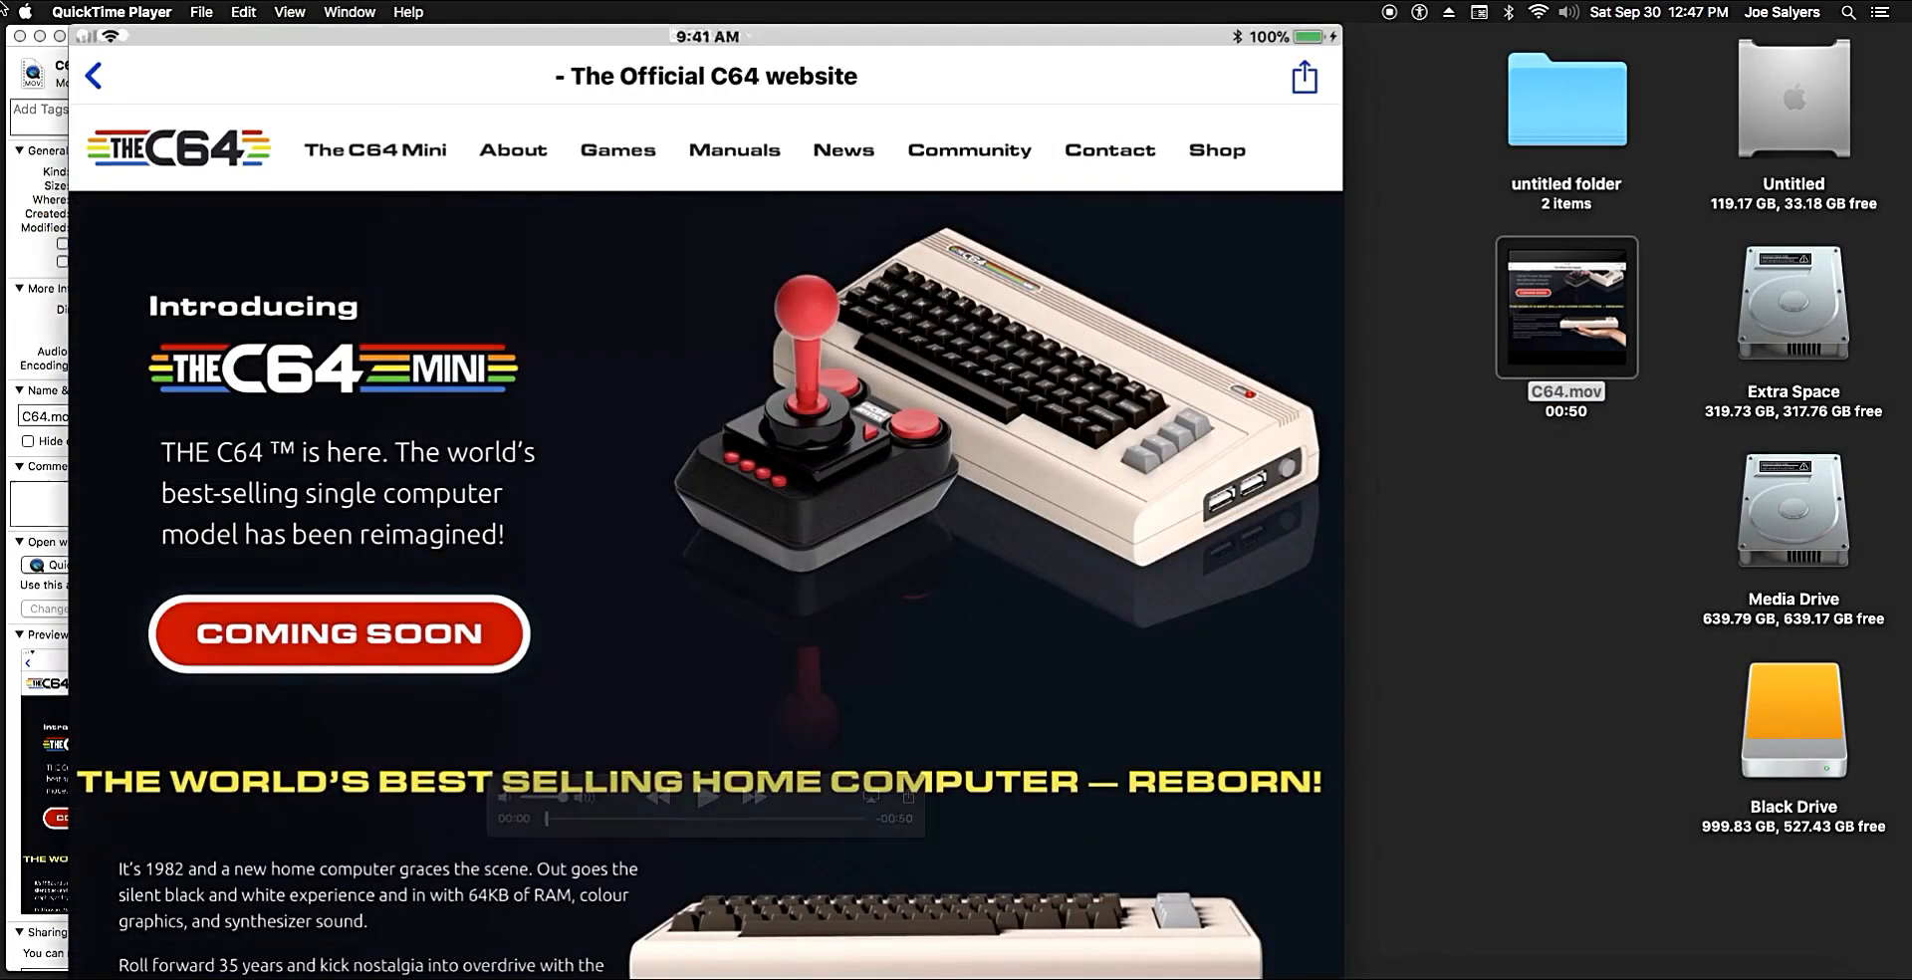
{"action": "left_click", "coordinate": [198, 11]}
{"action": "mouse_move", "coordinate": [281, 270]}
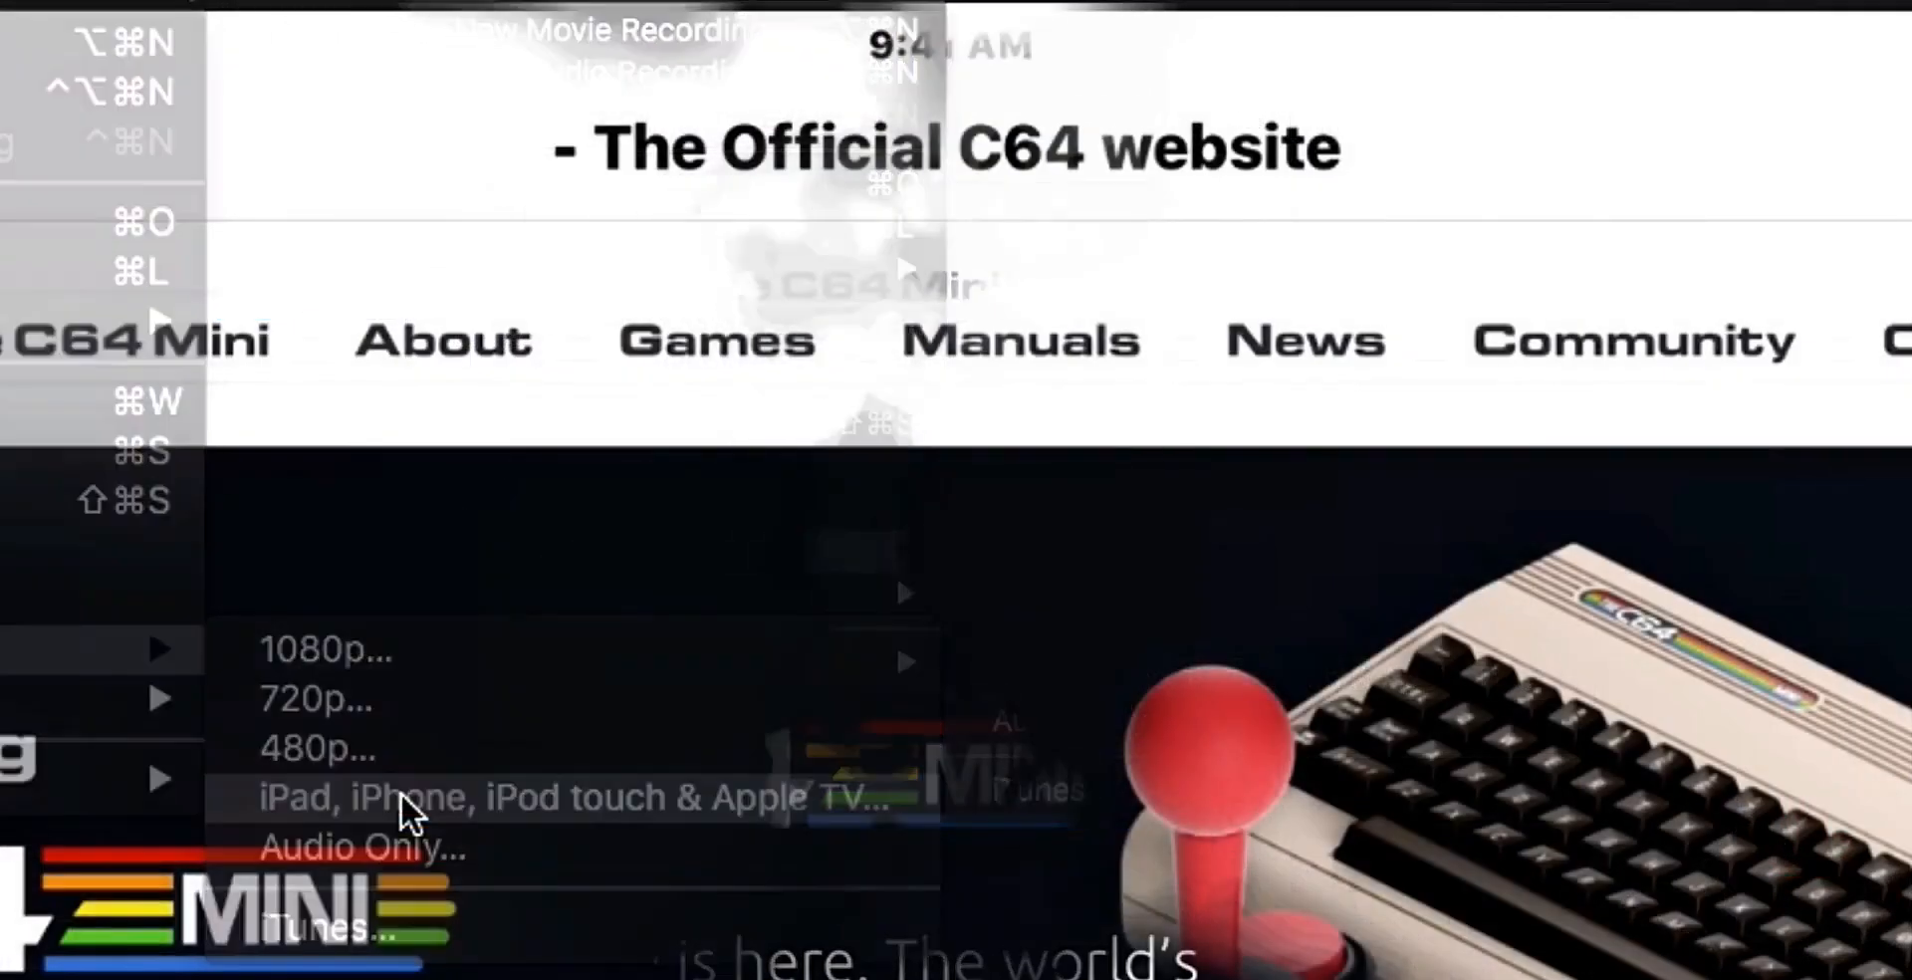
{"action": "left_click", "coordinate": [1121, 687]}
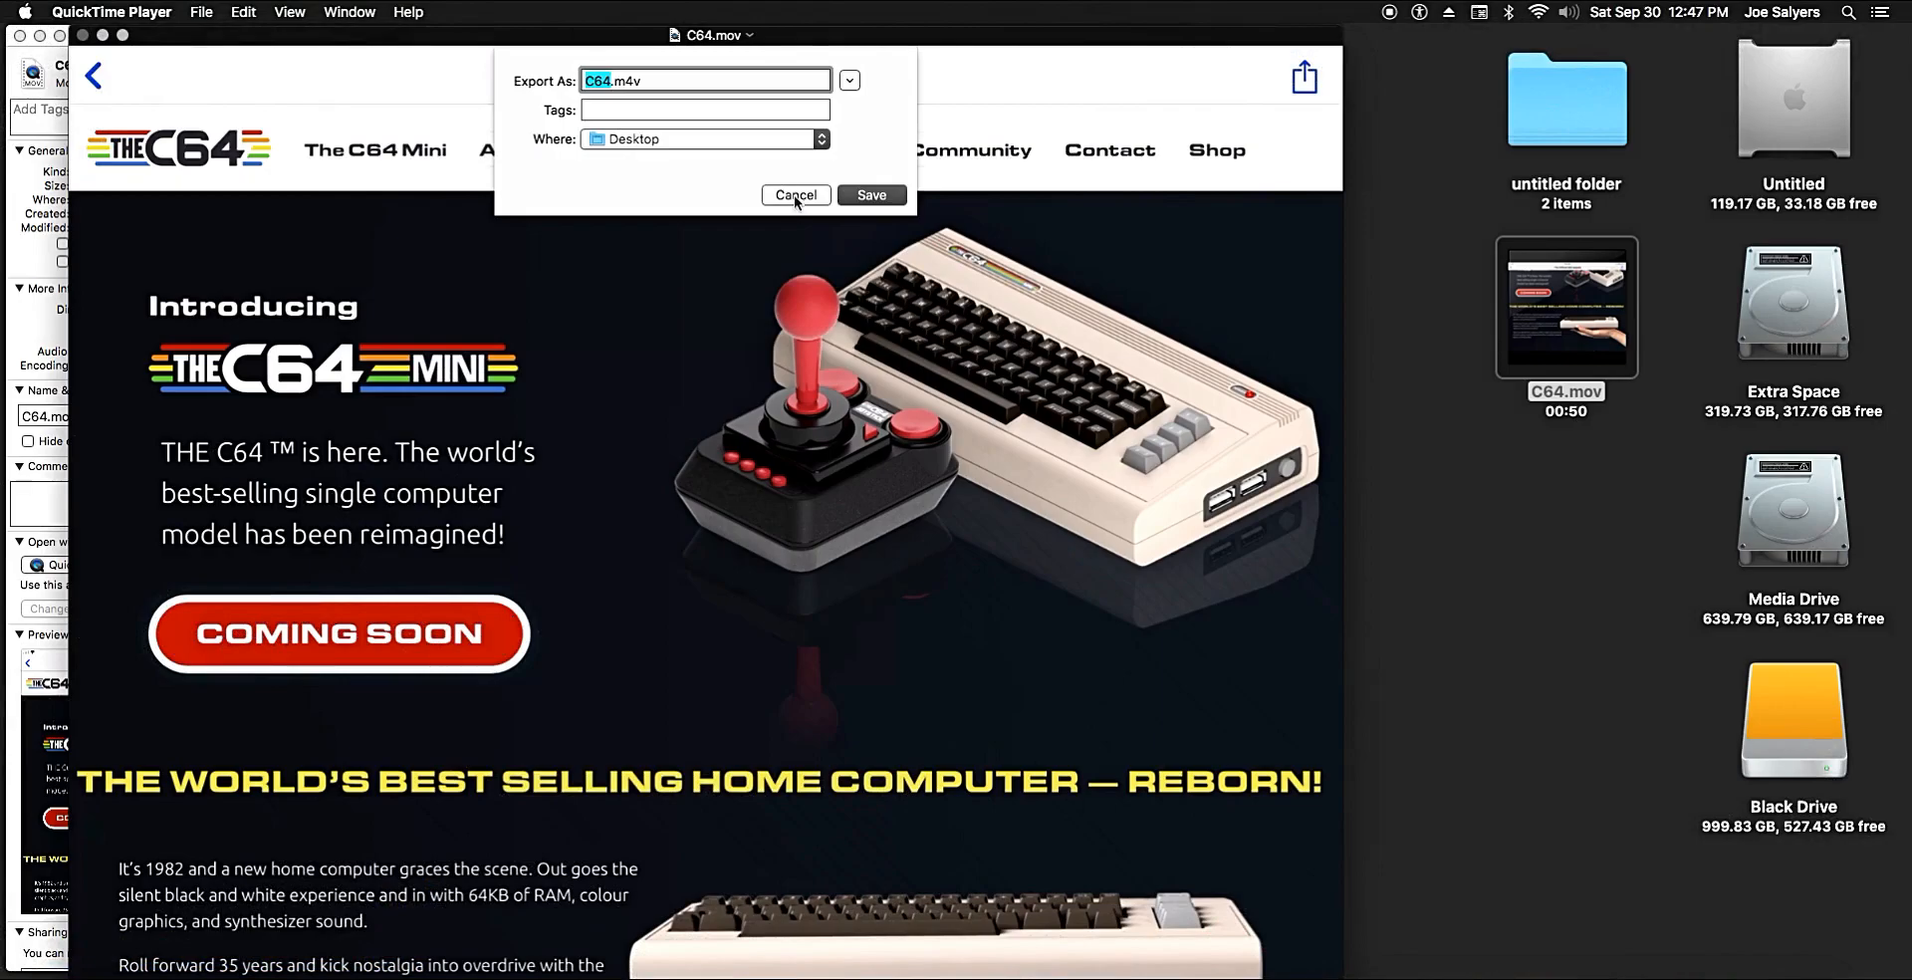
{"action": "left_click", "coordinate": [794, 194]}
{"action": "left_click", "coordinate": [82, 36]}
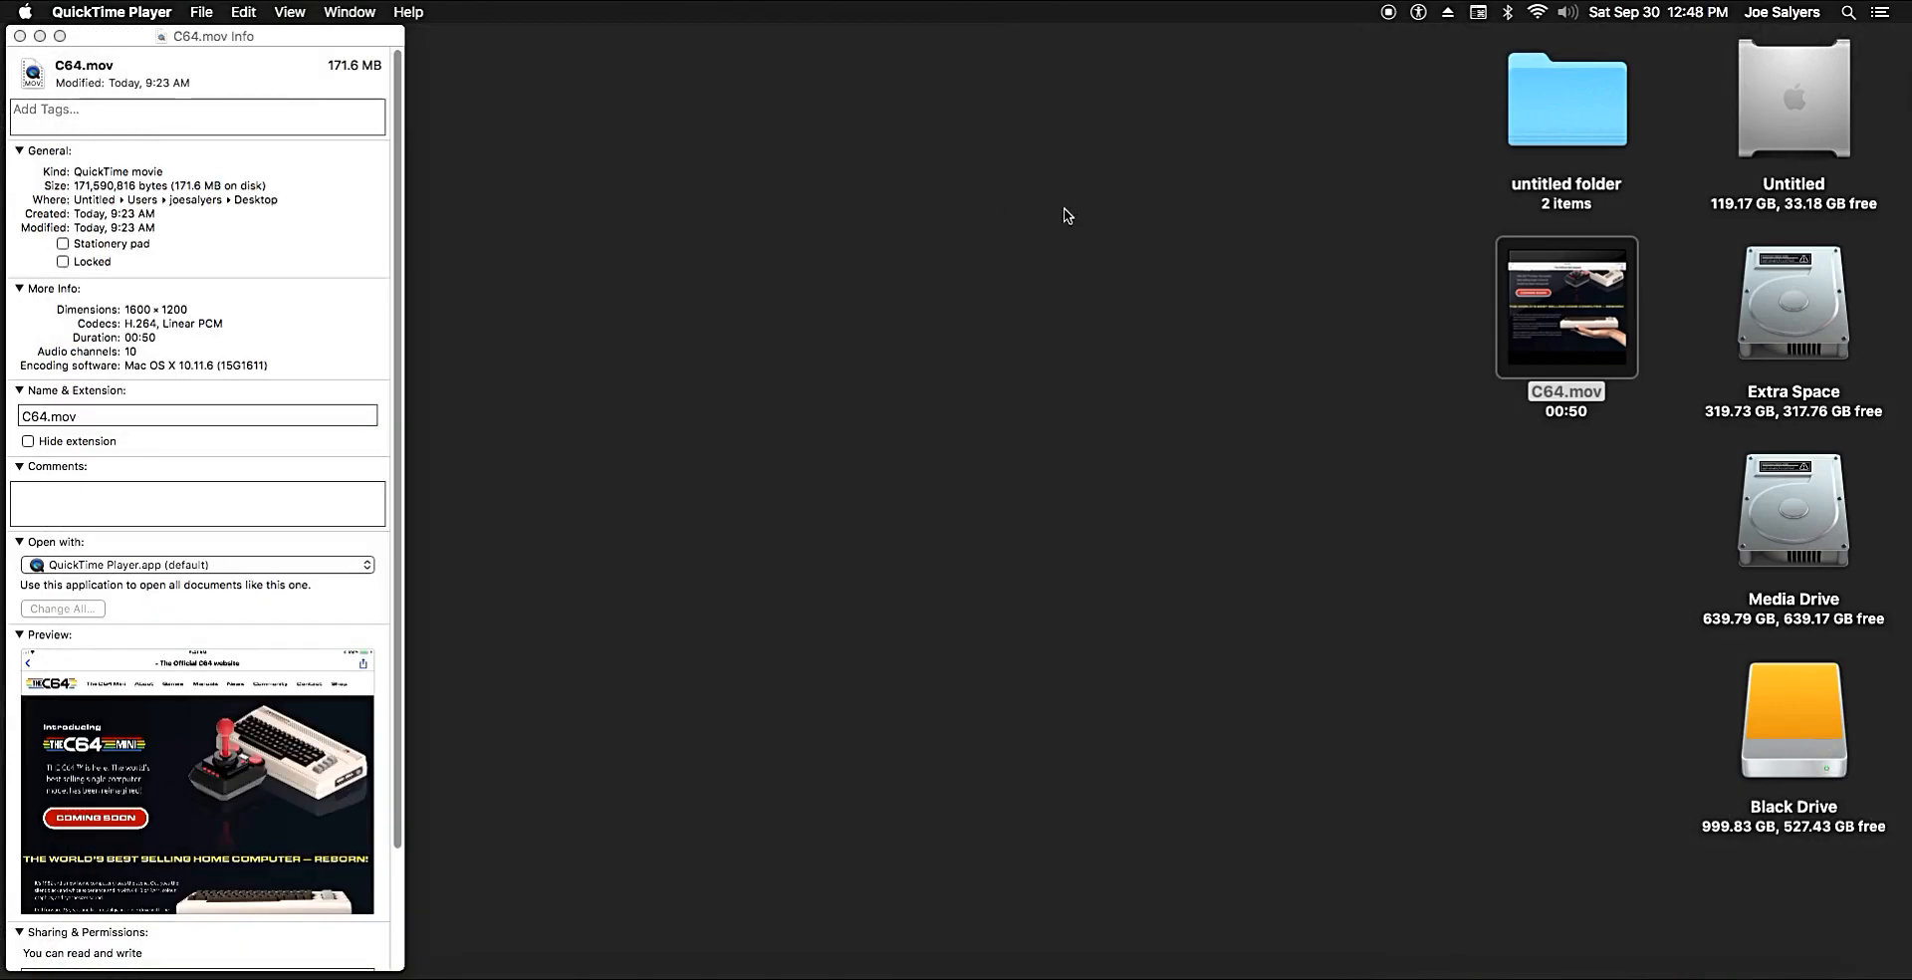
Encode C64.mov with the Finder's video encoding service at 1080p for greater compatibility, and check the encoding progress
{"action": "mouse_move", "coordinate": [1541, 302]}
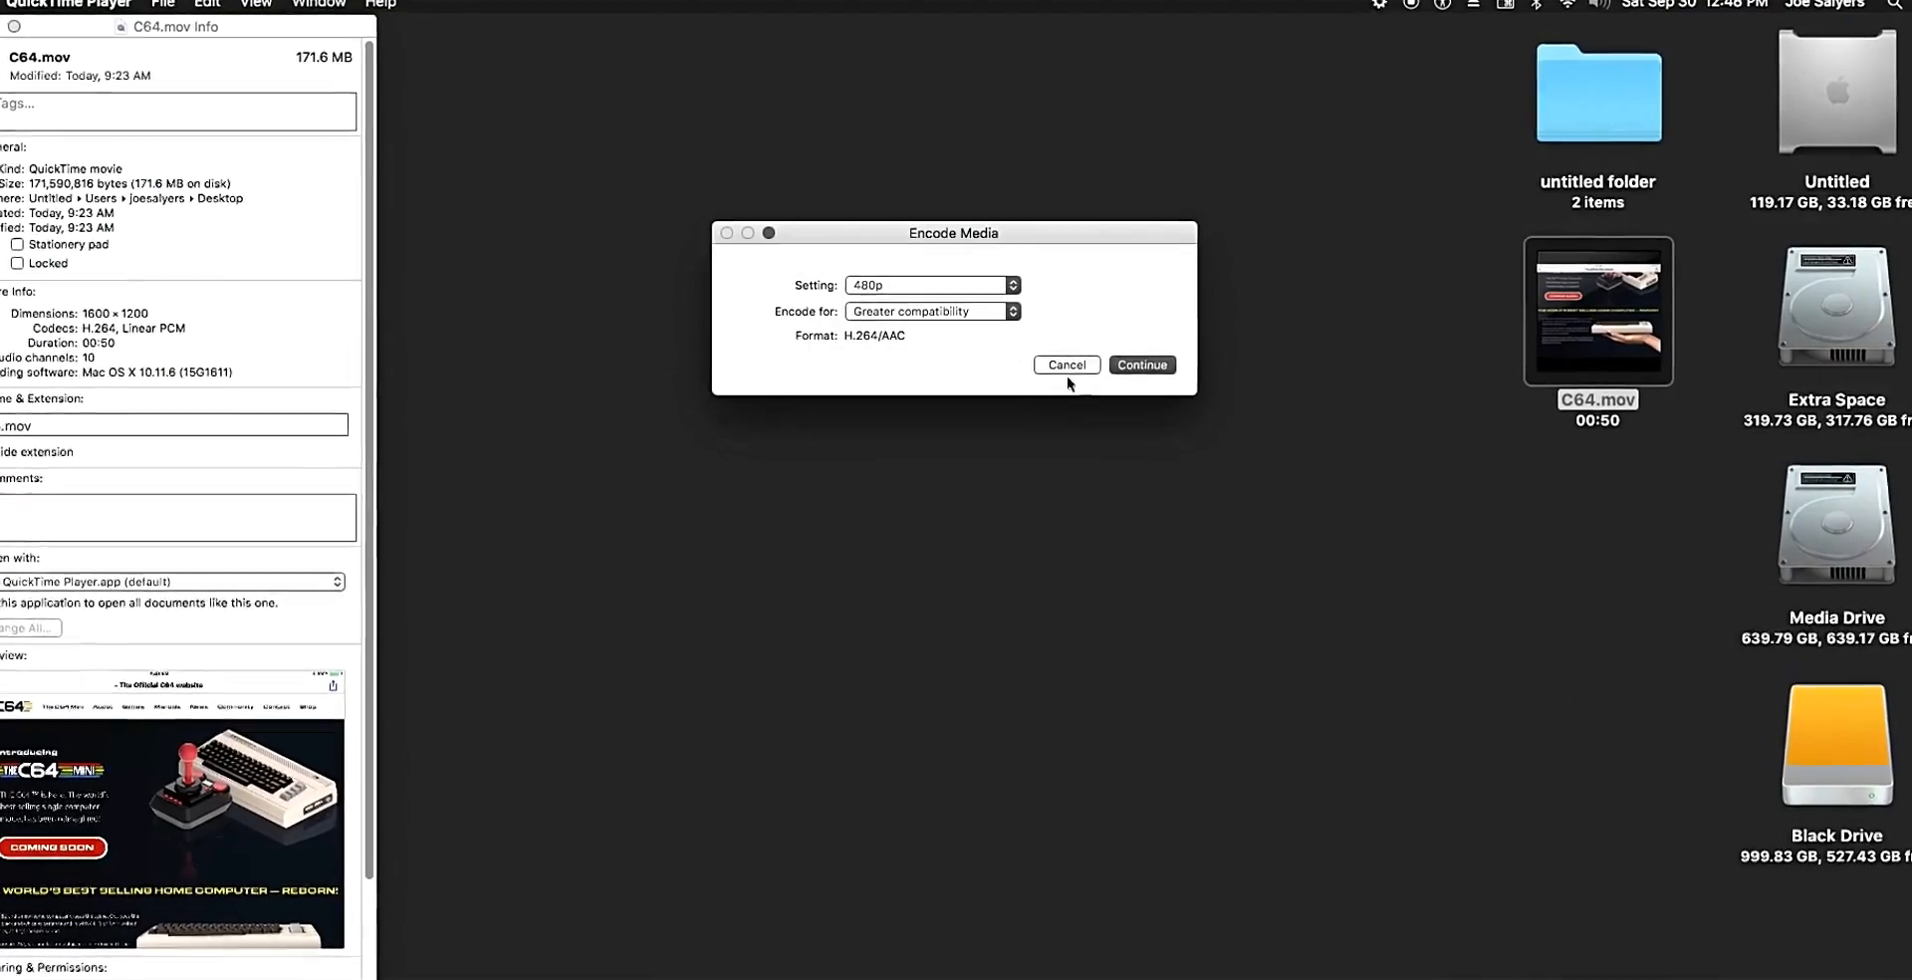
{"action": "left_click", "coordinate": [977, 290]}
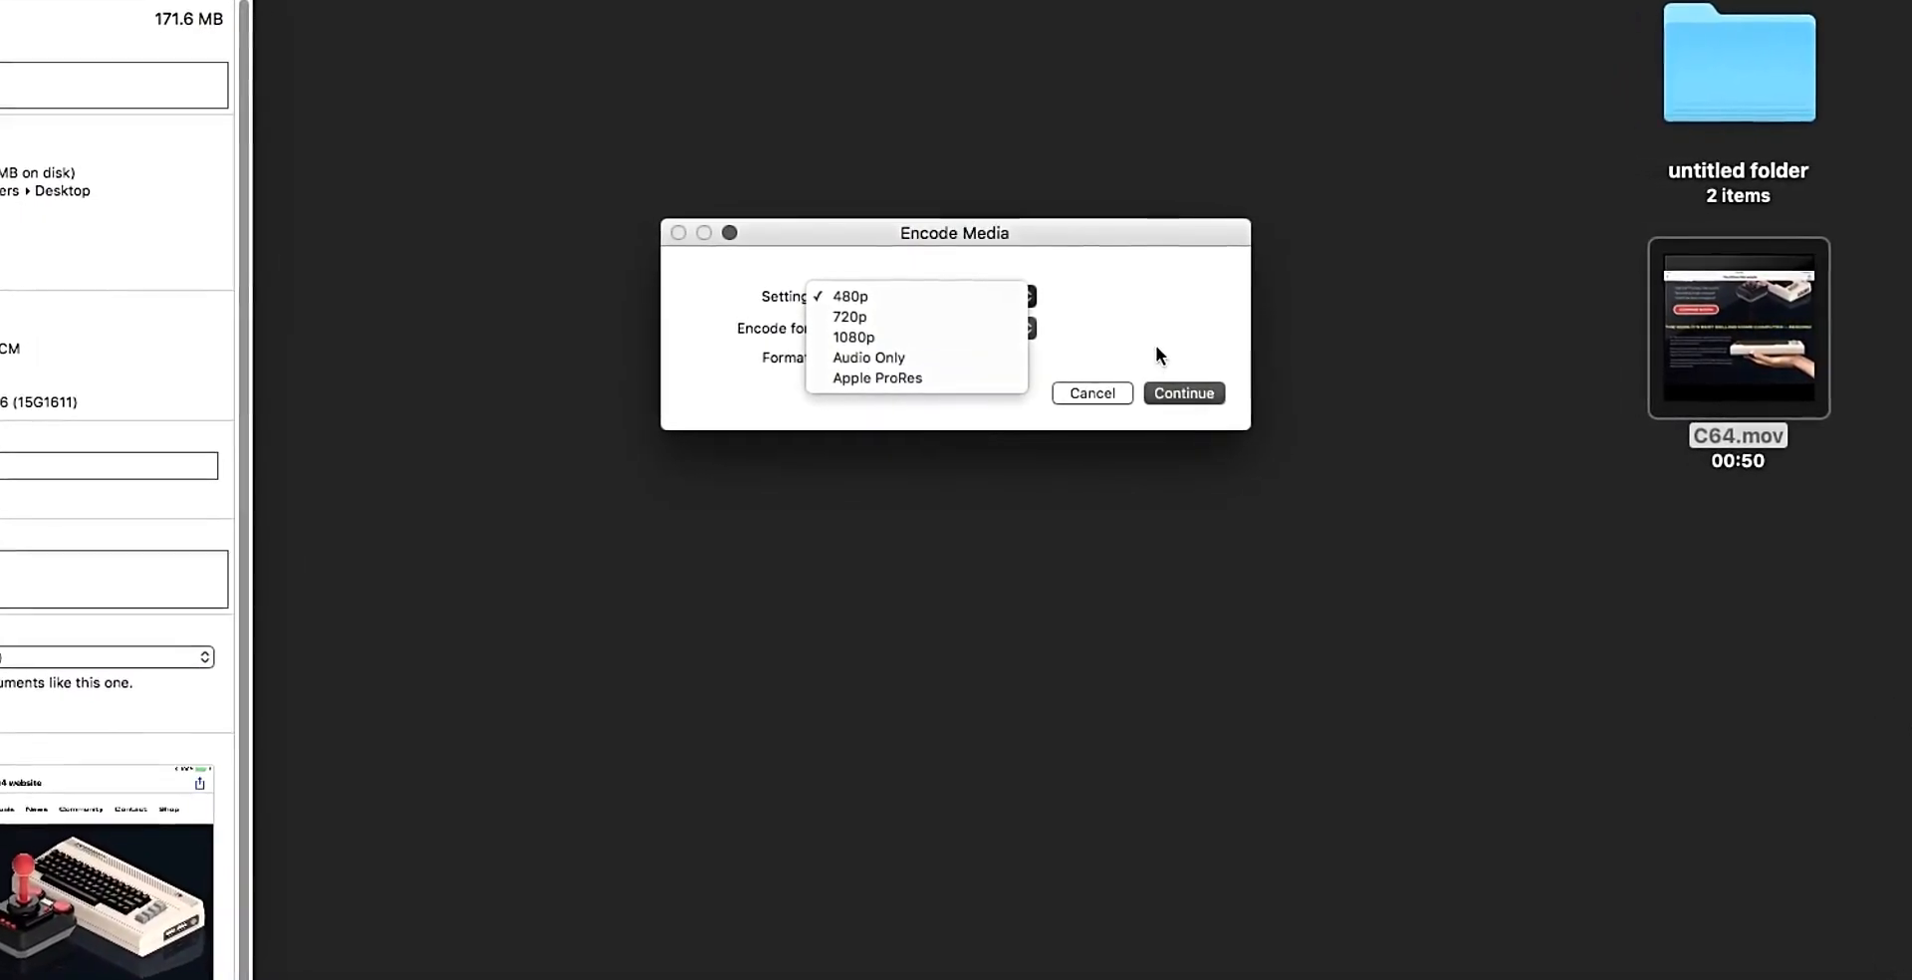
{"action": "left_click", "coordinate": [942, 324]}
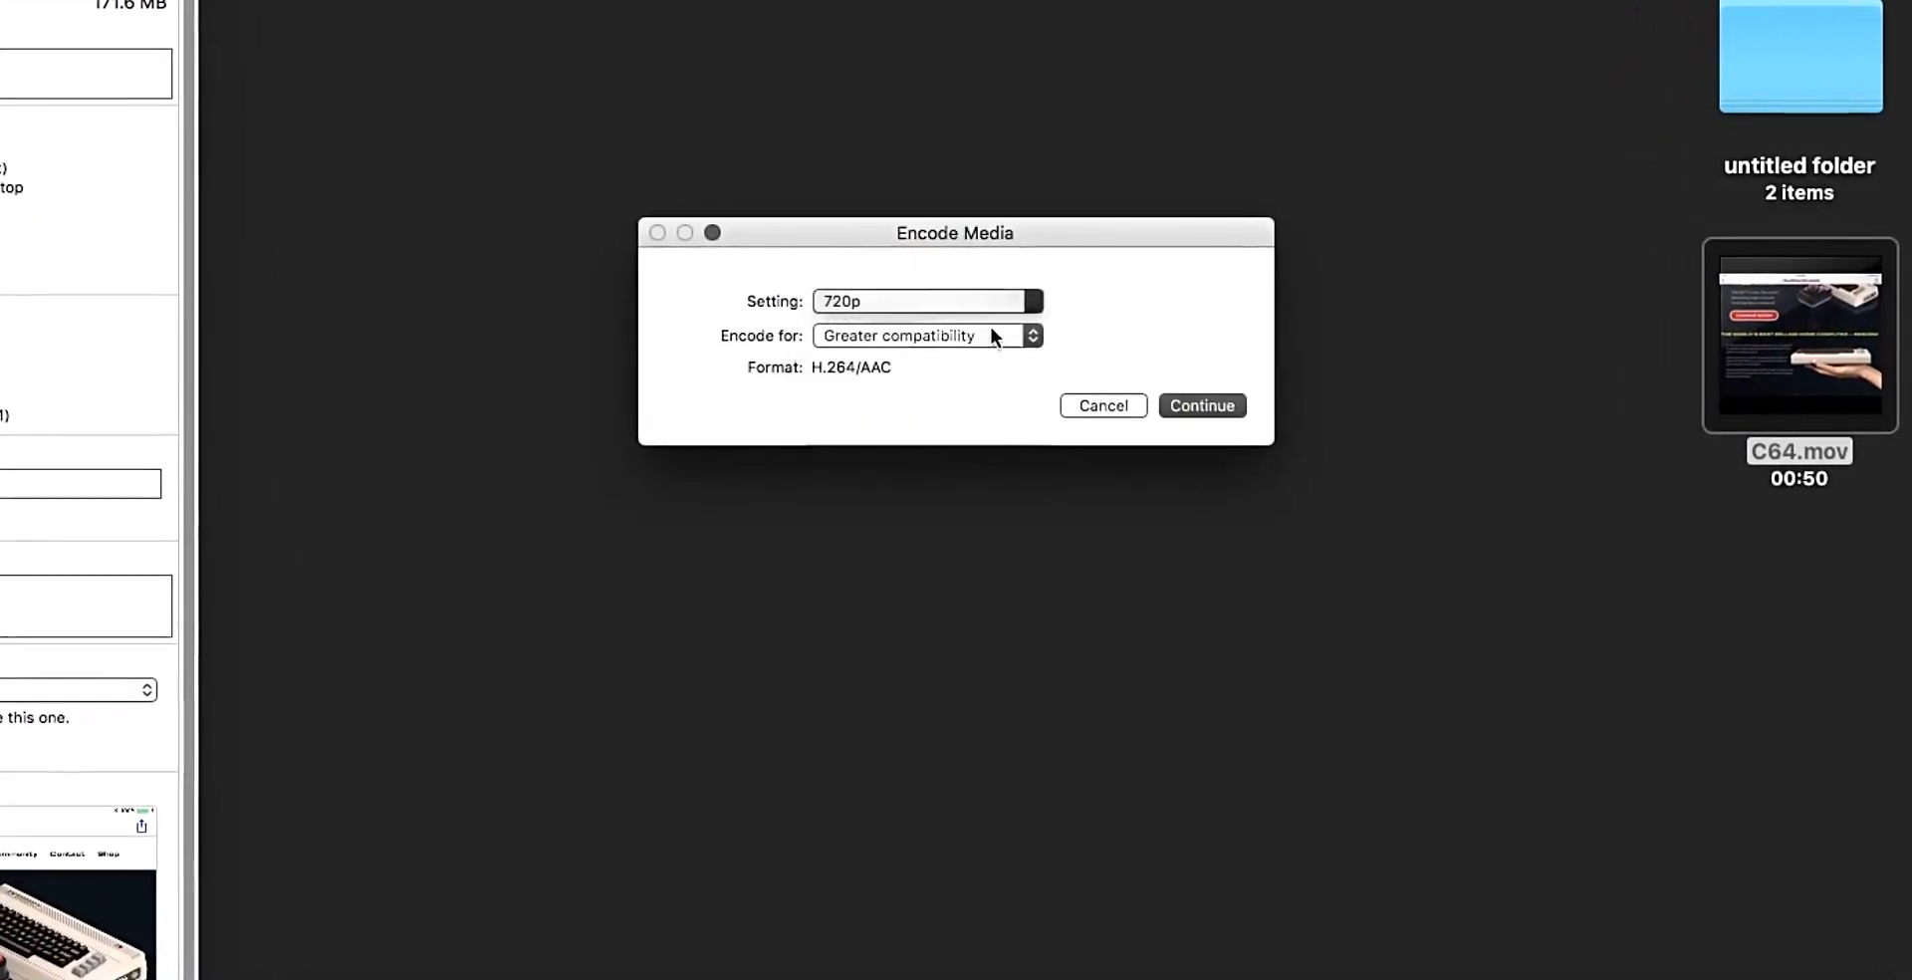
{"action": "left_click", "coordinate": [1017, 330]}
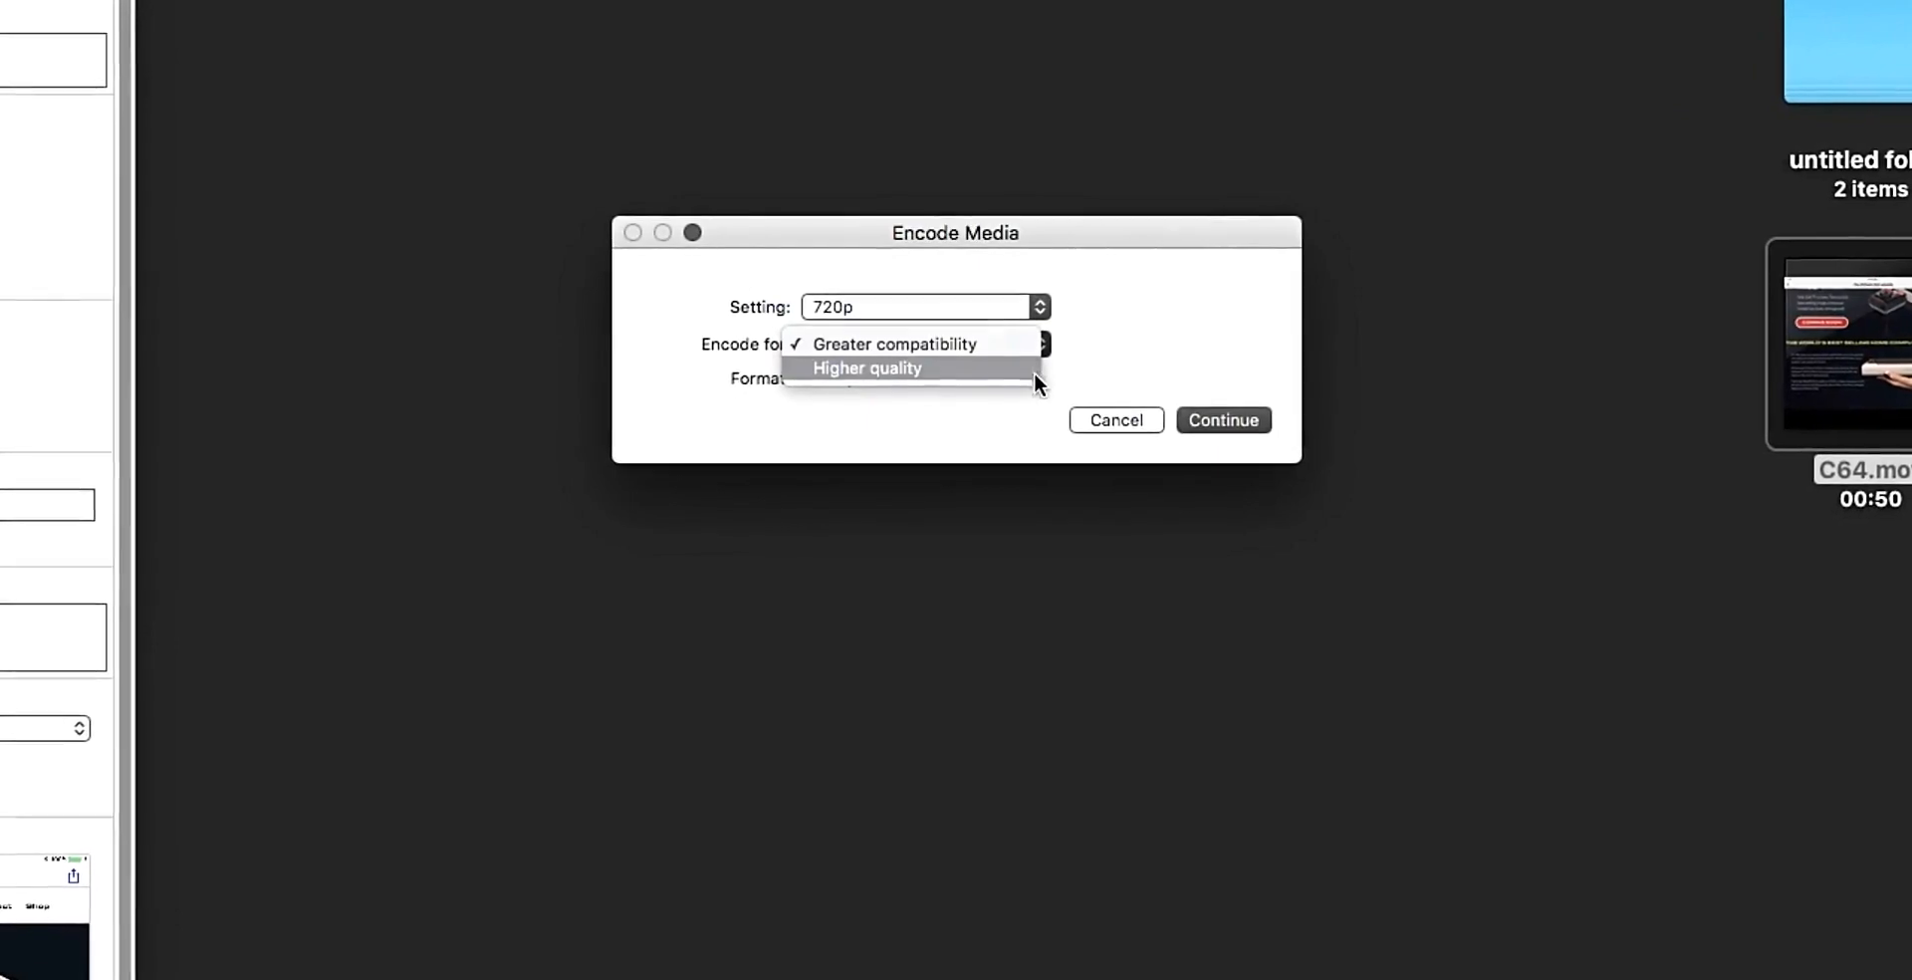
{"action": "left_click", "coordinate": [1026, 343]}
{"action": "left_click", "coordinate": [1047, 311]}
{"action": "left_click", "coordinate": [1033, 351]}
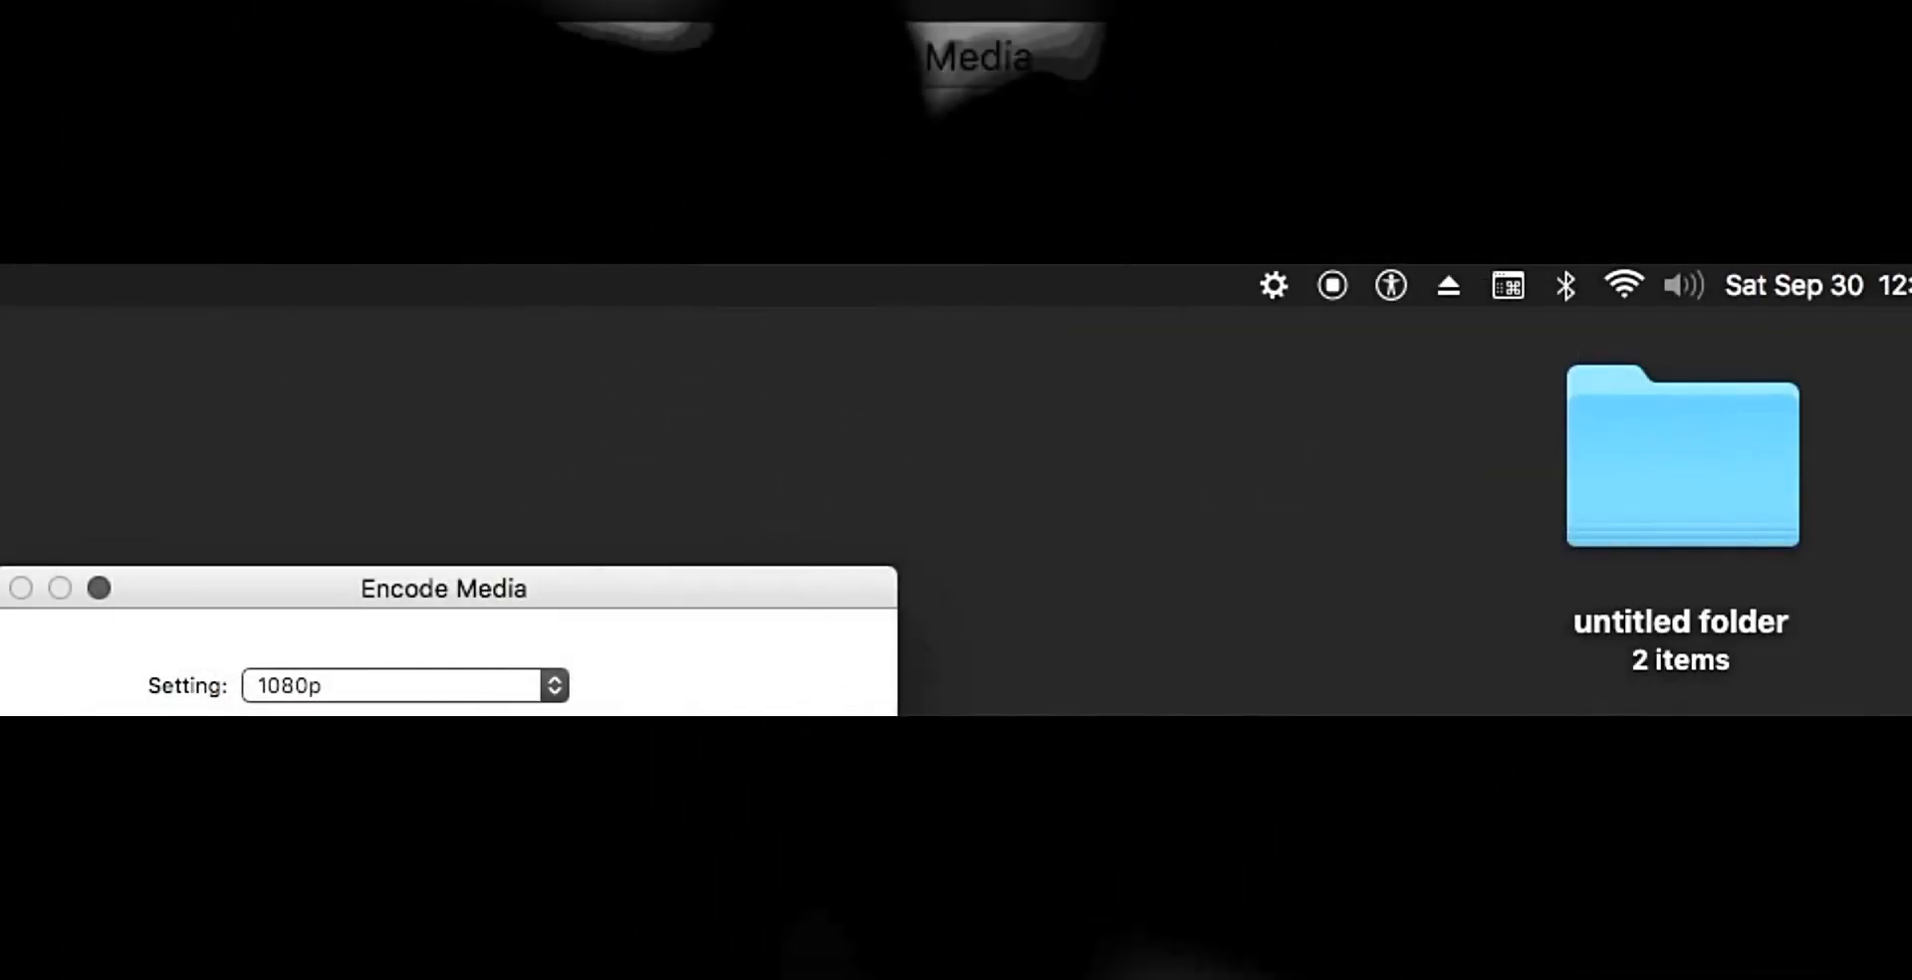
{"action": "left_click", "coordinate": [1436, 416]}
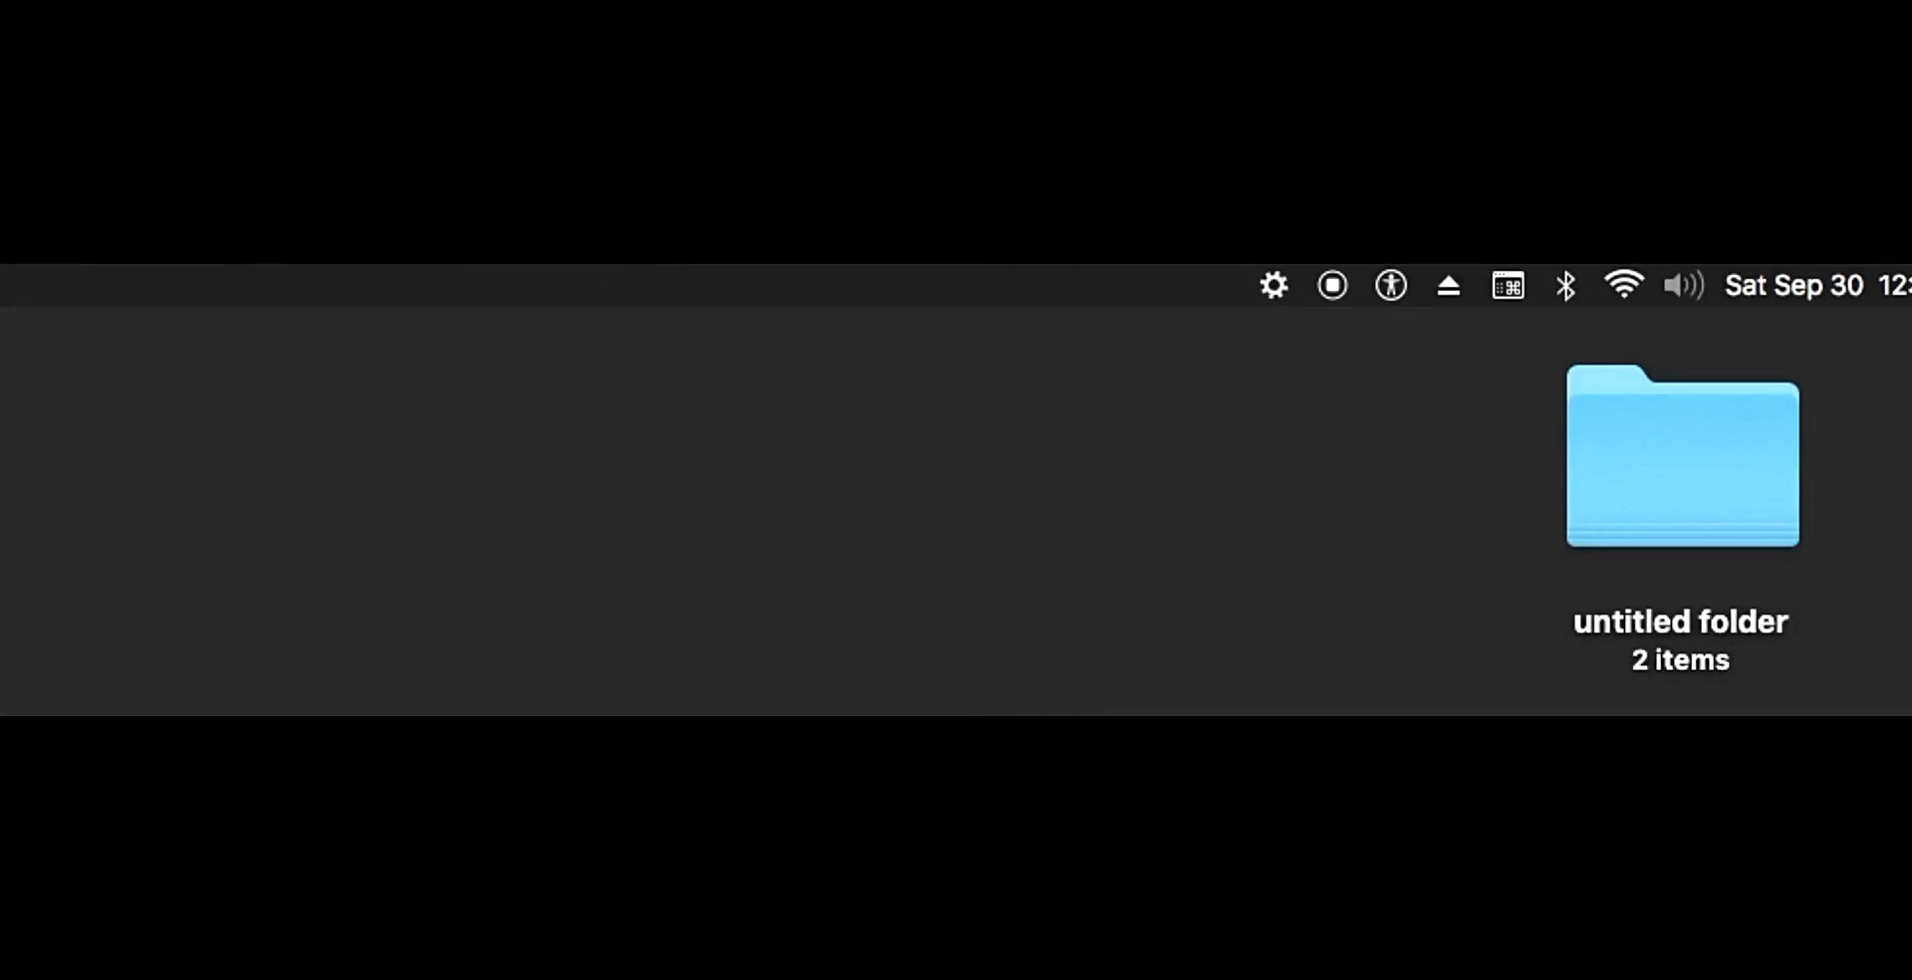
{"action": "left_click", "coordinate": [1277, 297]}
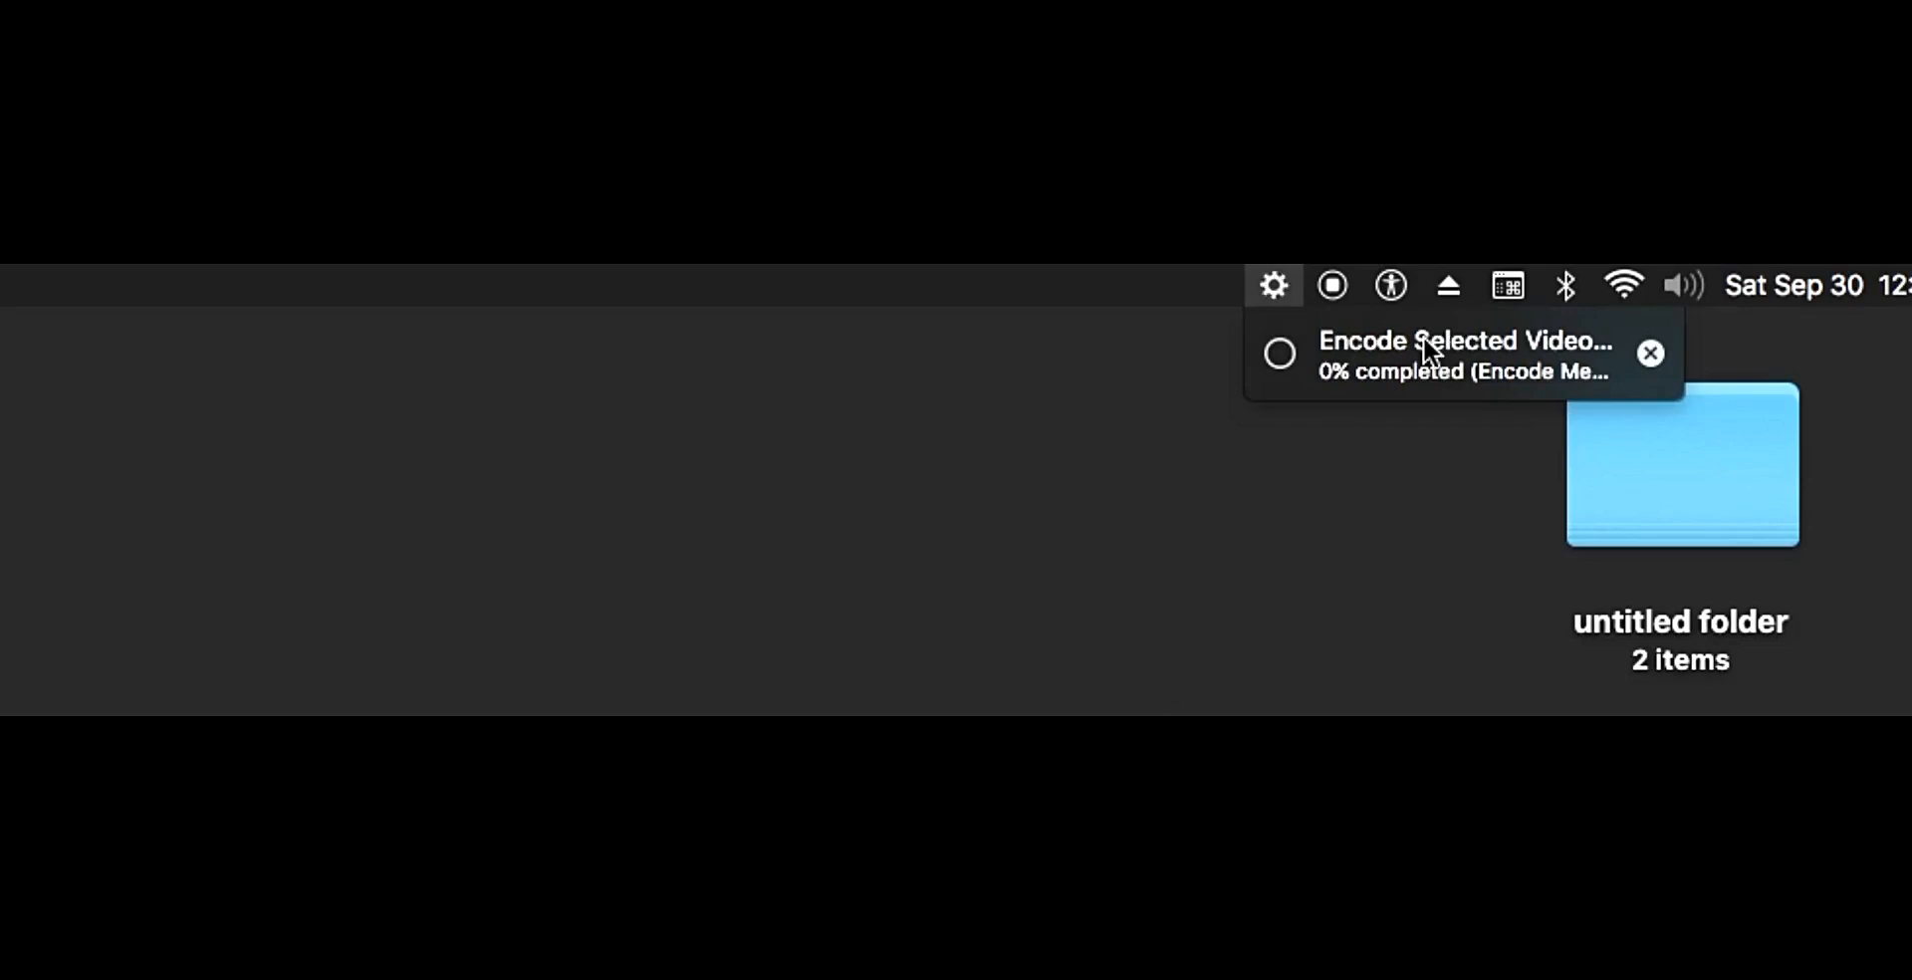
{"action": "left_click", "coordinate": [1279, 280]}
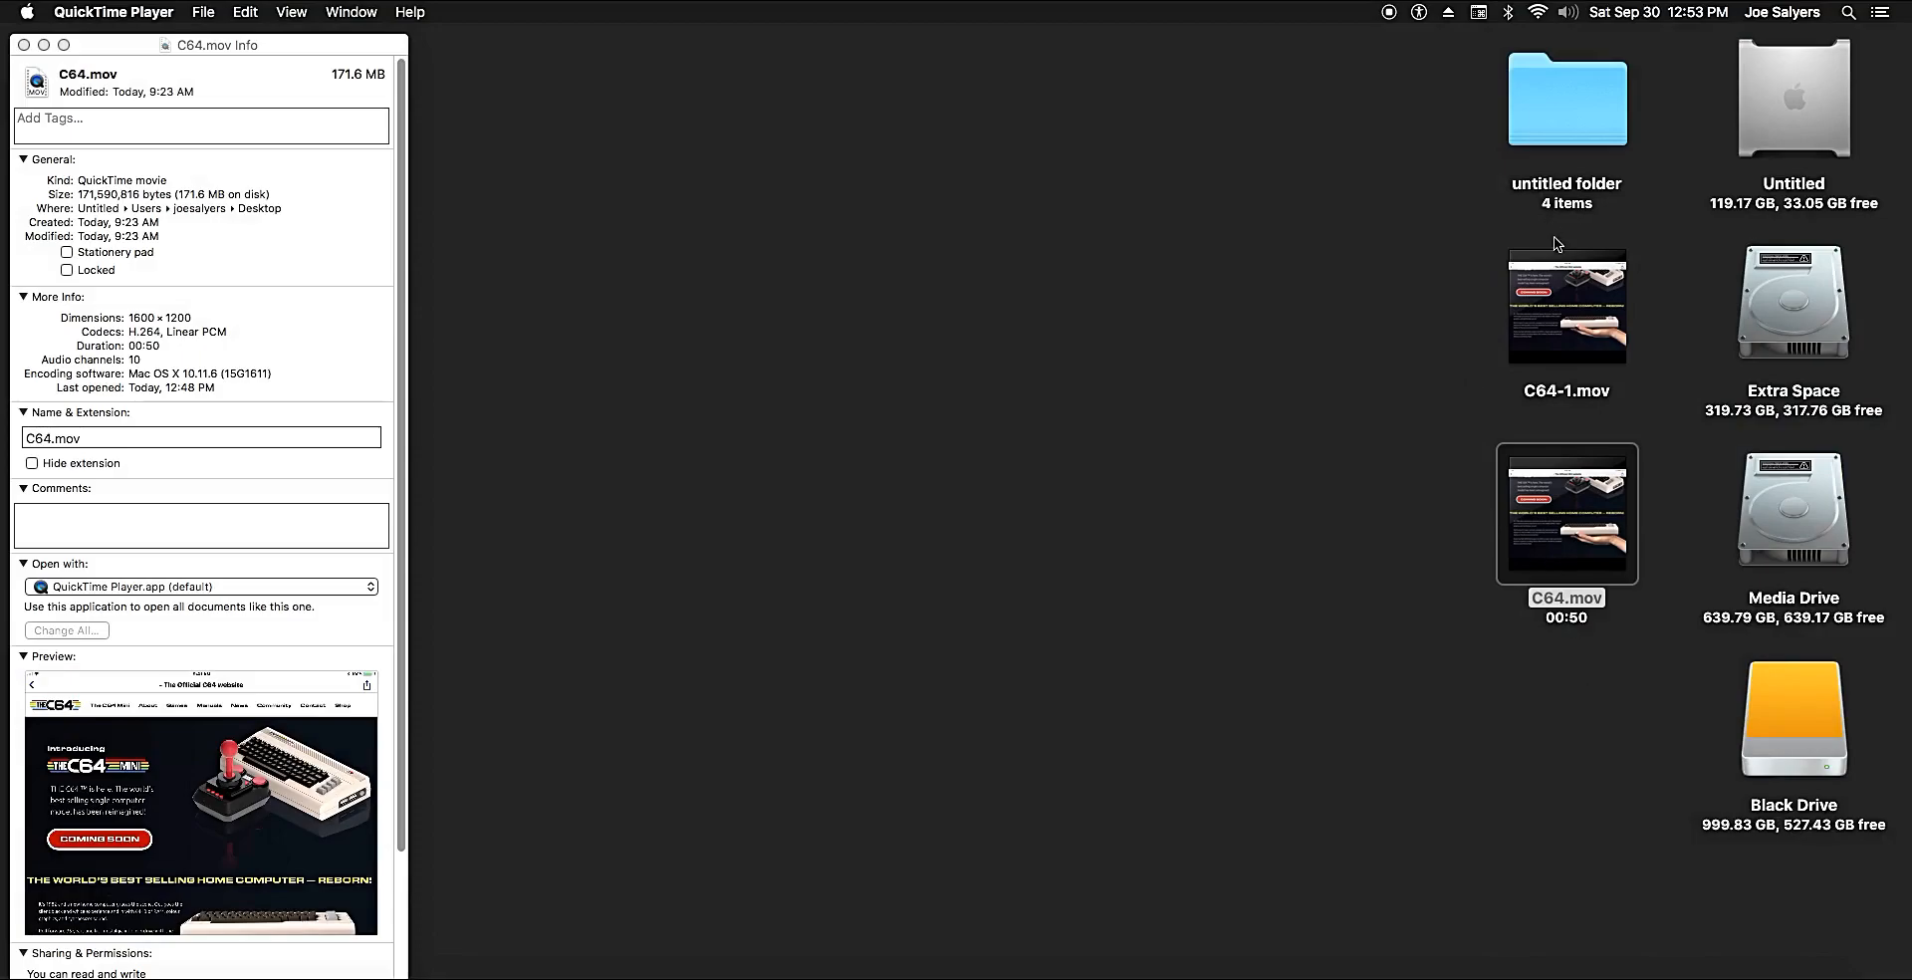
Compare the encoded C64-1.mov with the original C64.mov by file info and Quick Look preview, and close both info windows
{"action": "right_click", "coordinate": [1544, 282]}
{"action": "left_click", "coordinate": [1533, 369]}
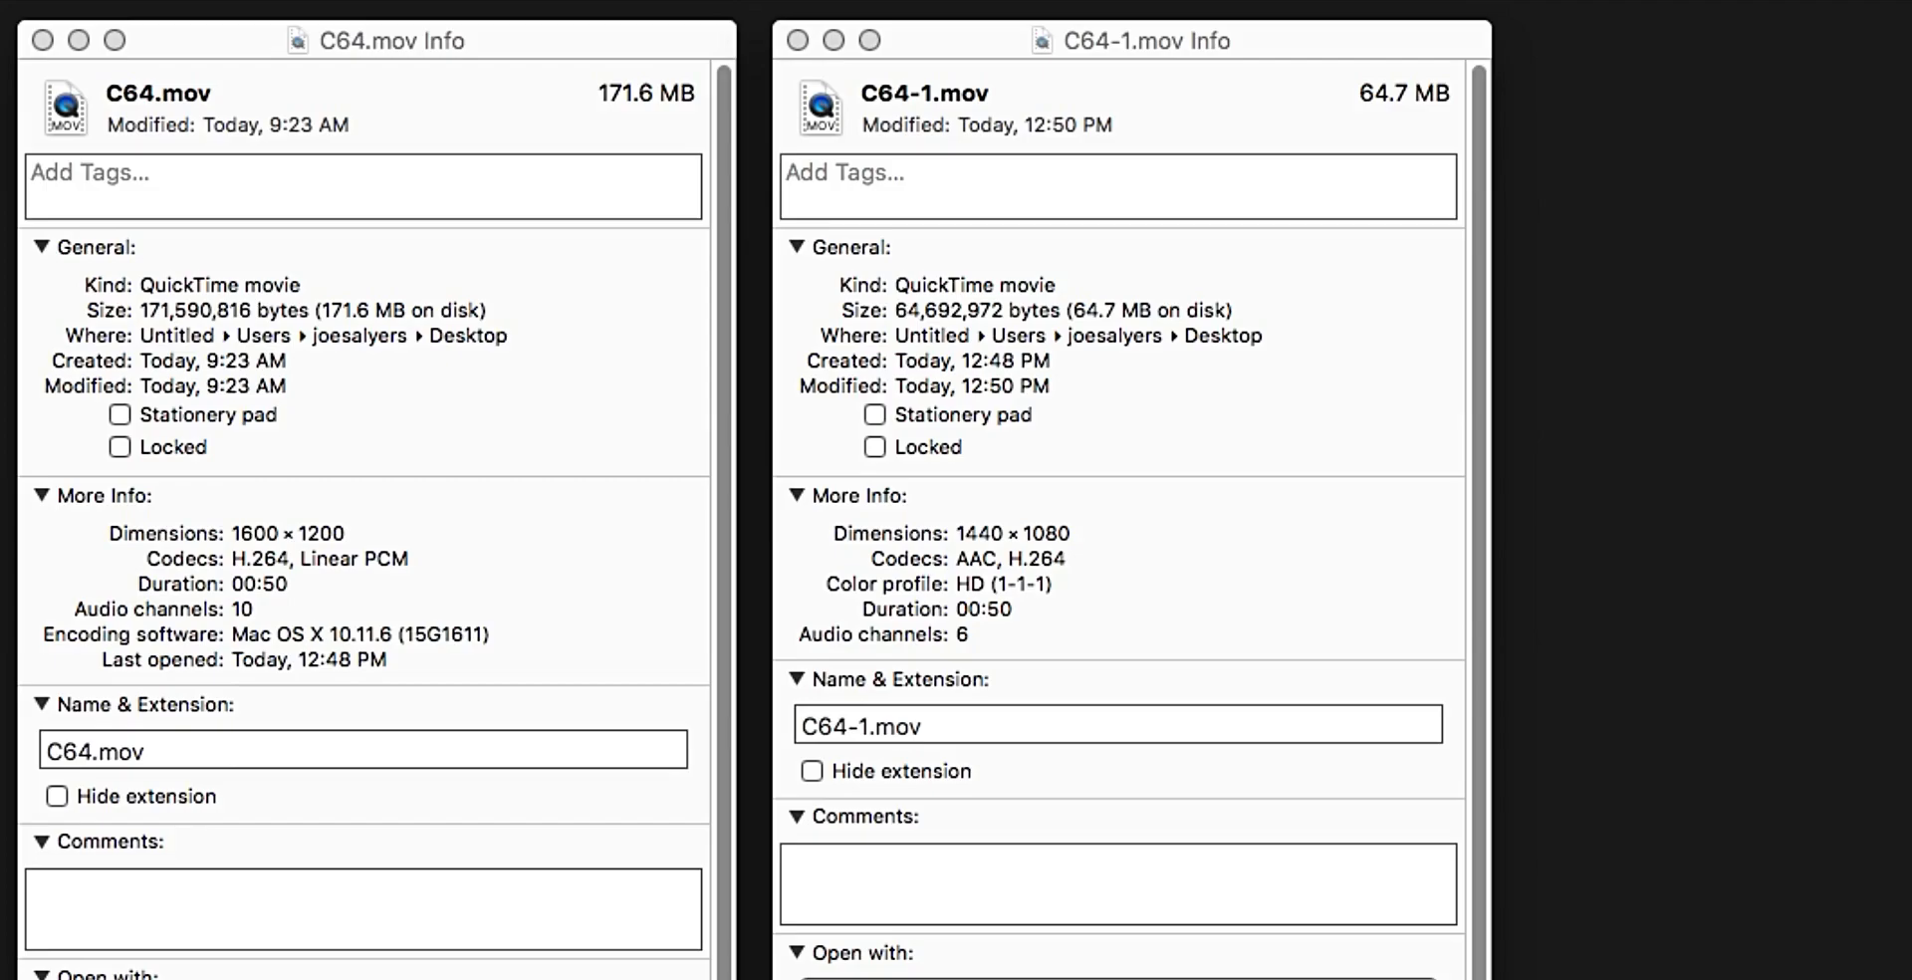
{"action": "key", "text": "space"}
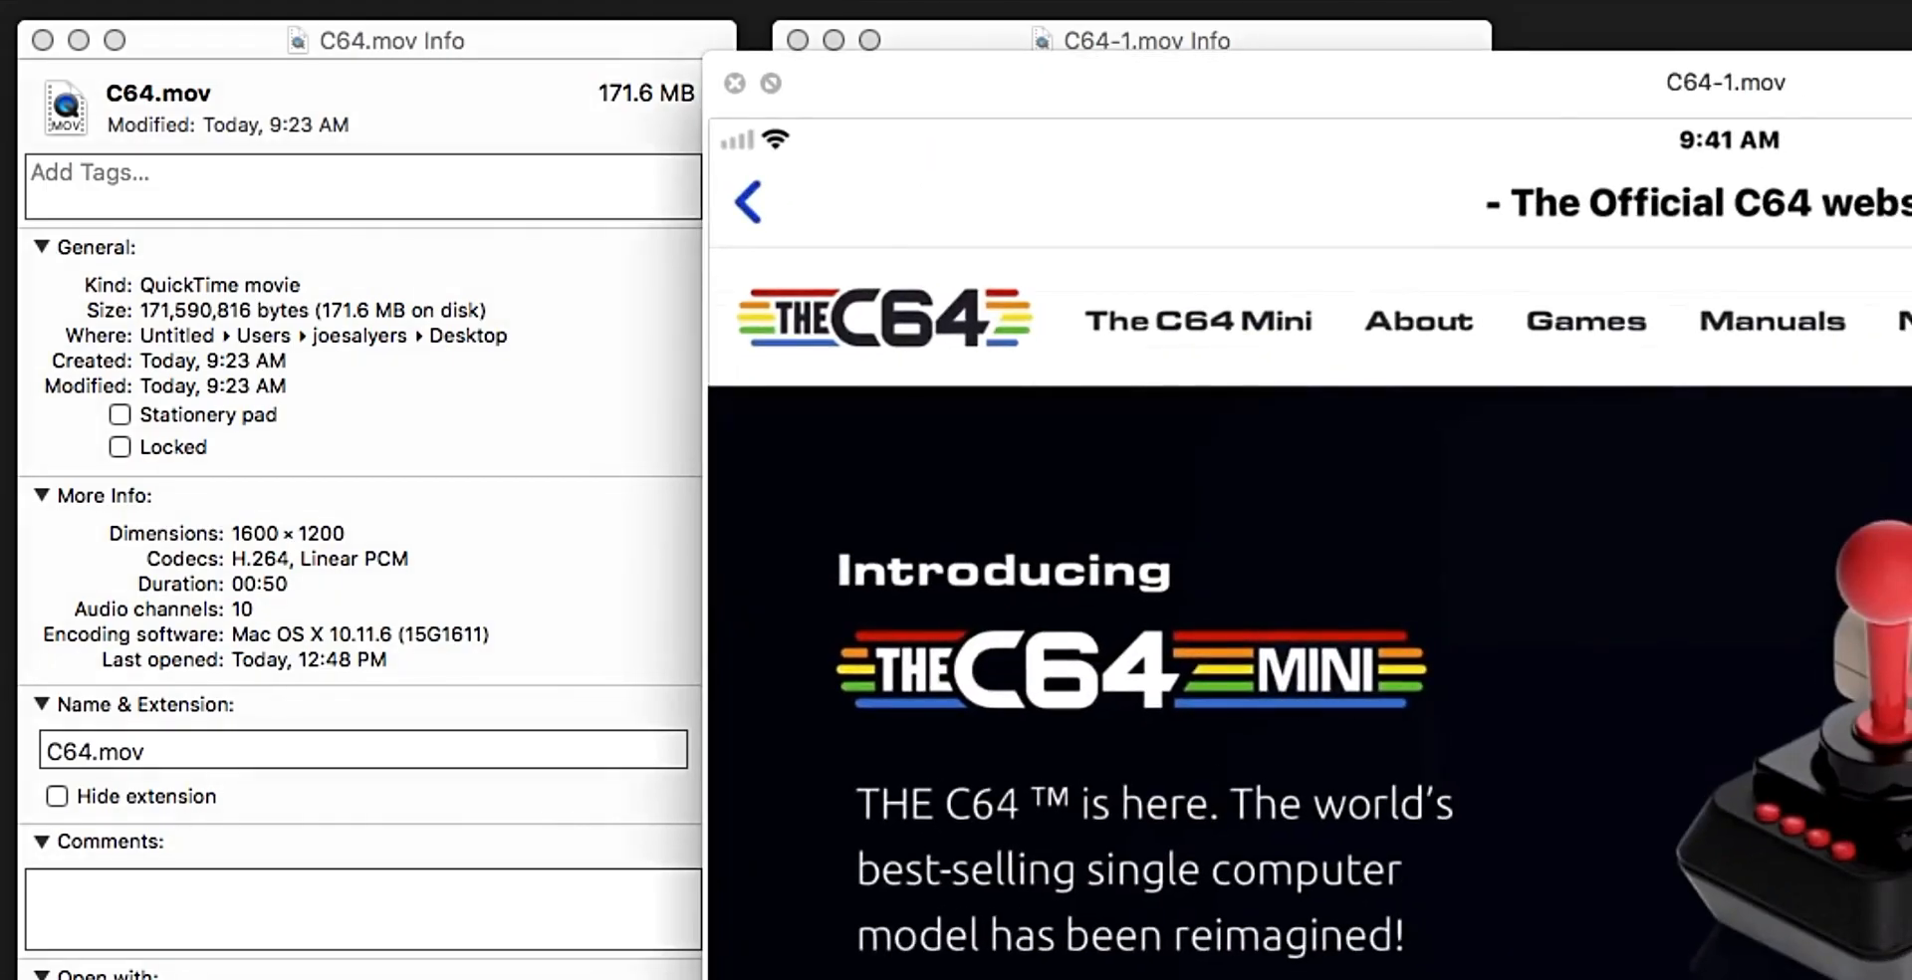
{"action": "key", "text": "Up"}
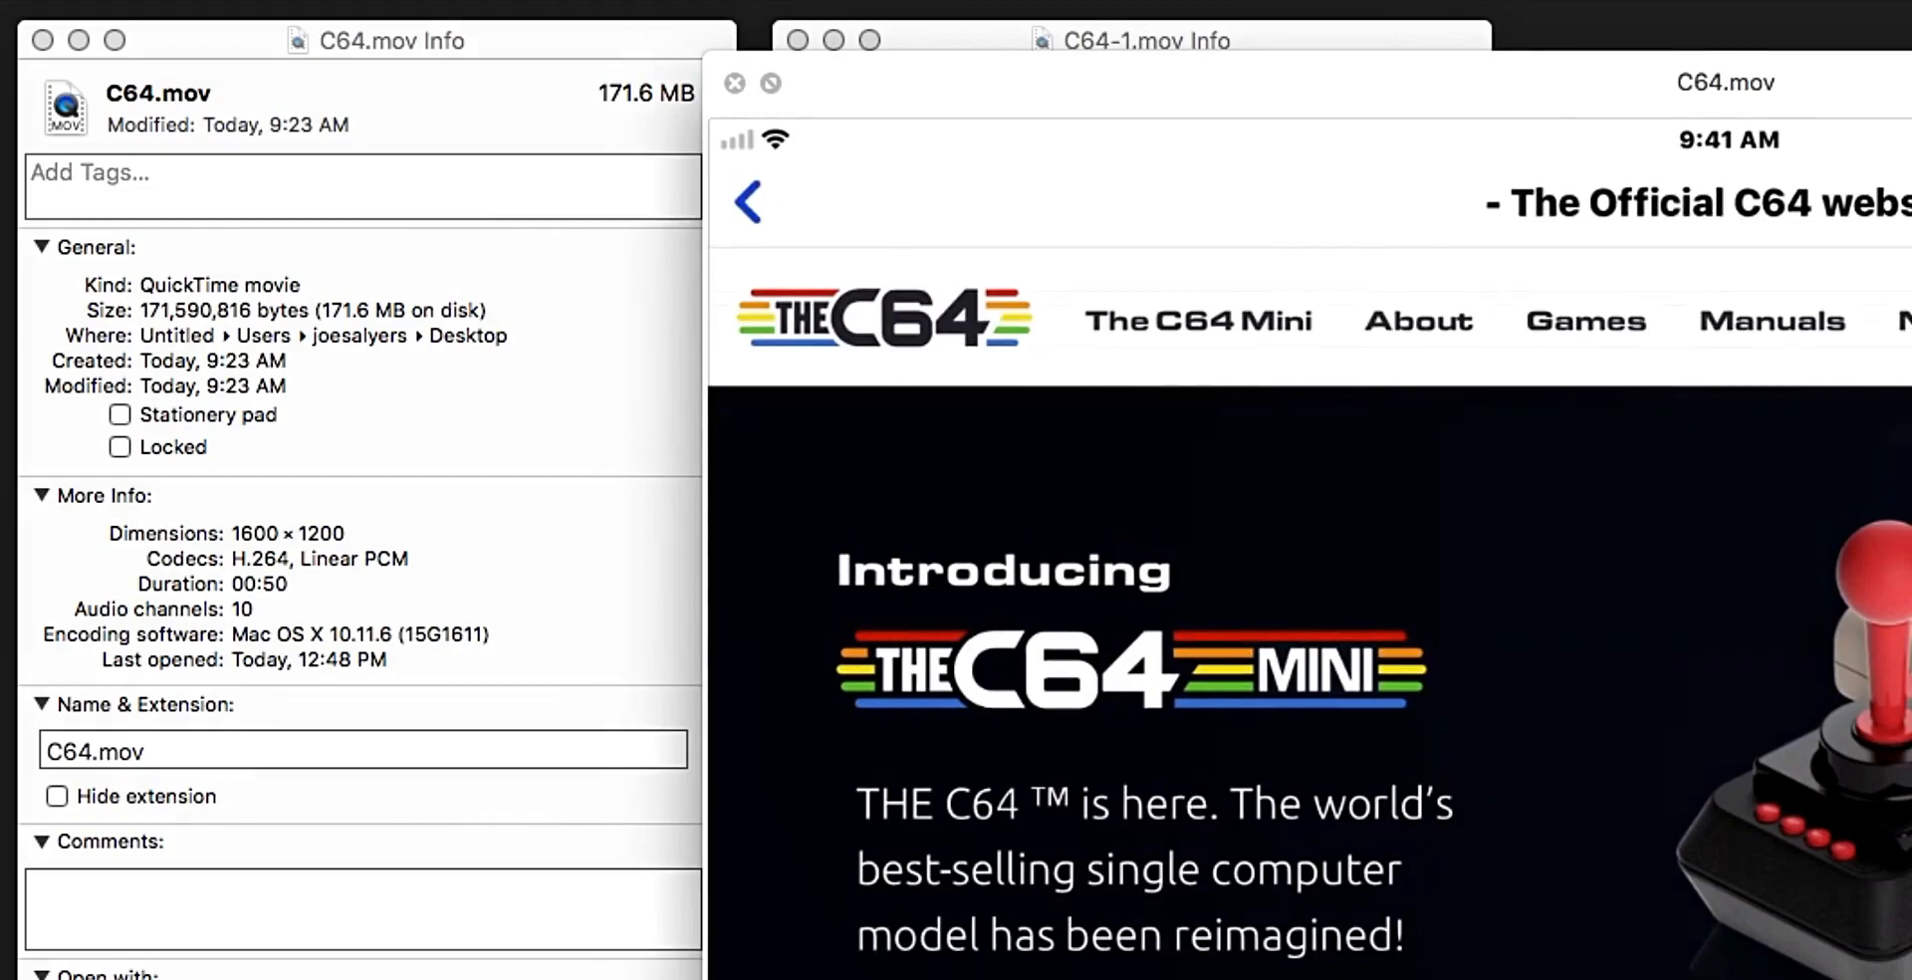
{"action": "key", "text": "Down"}
{"action": "key", "text": "Up"}
{"action": "key", "text": "space"}
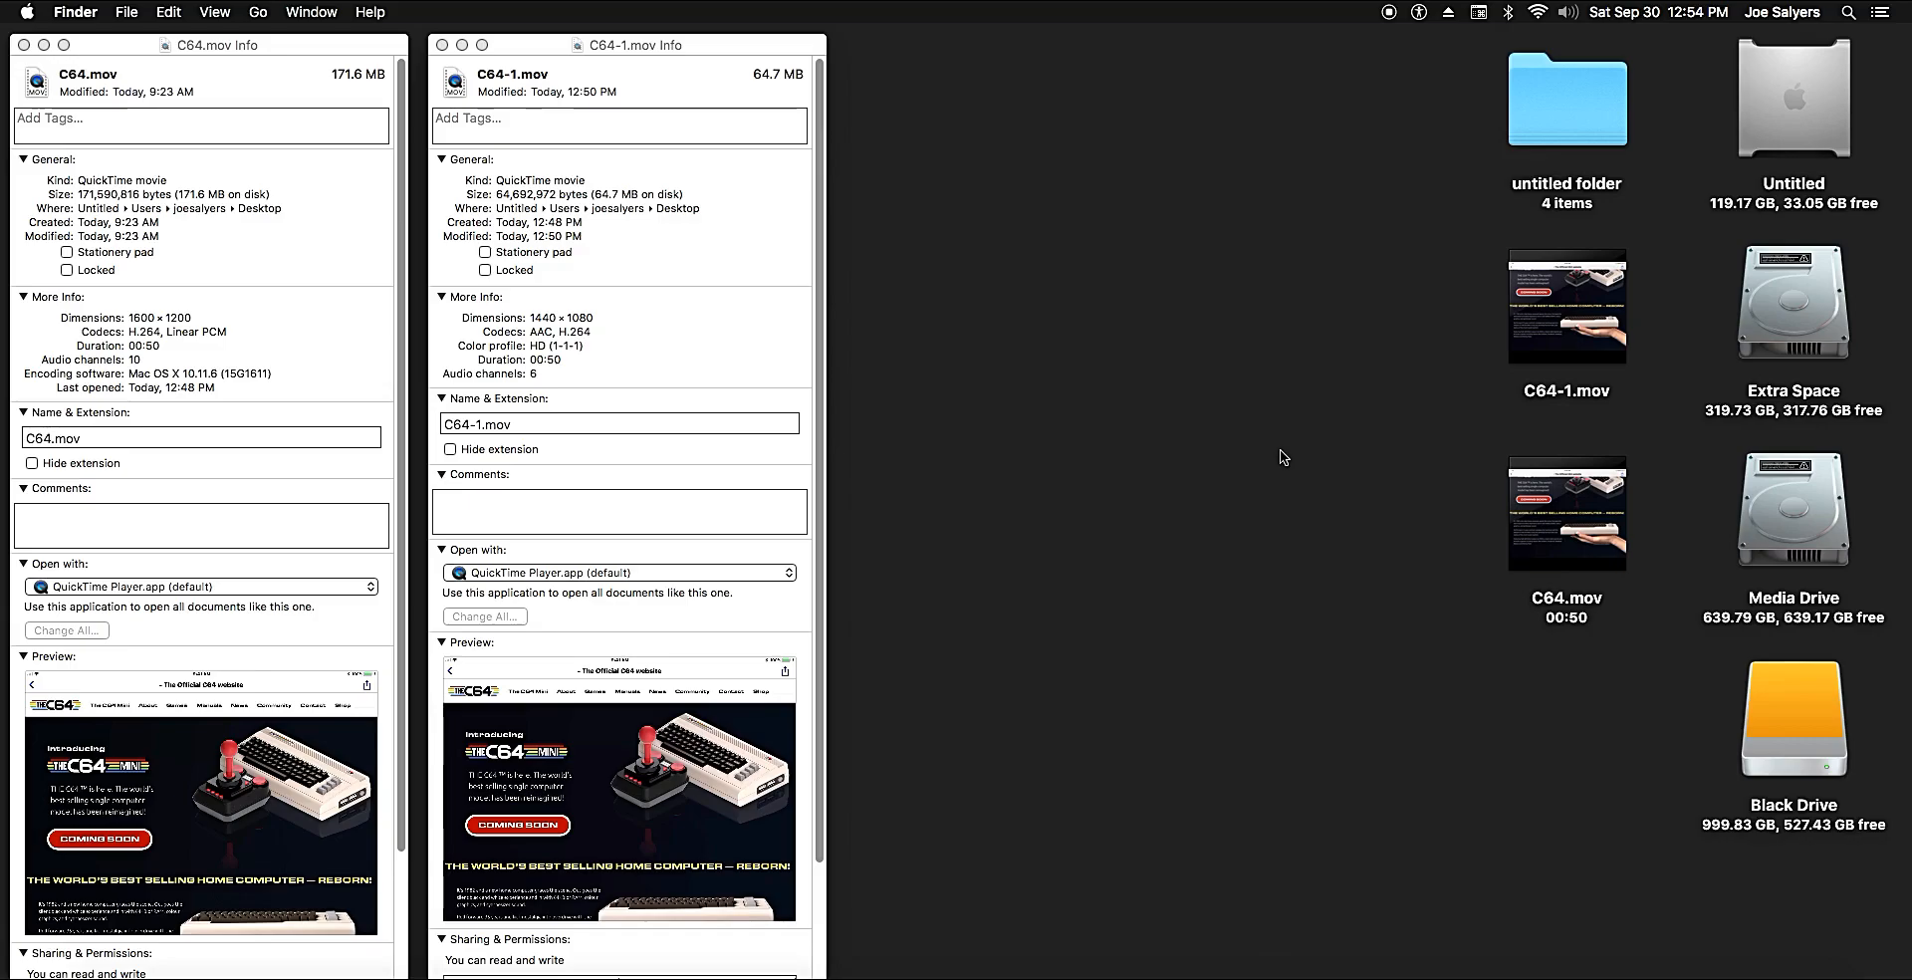
{"action": "left_click", "coordinate": [443, 45]}
{"action": "left_click", "coordinate": [23, 45]}
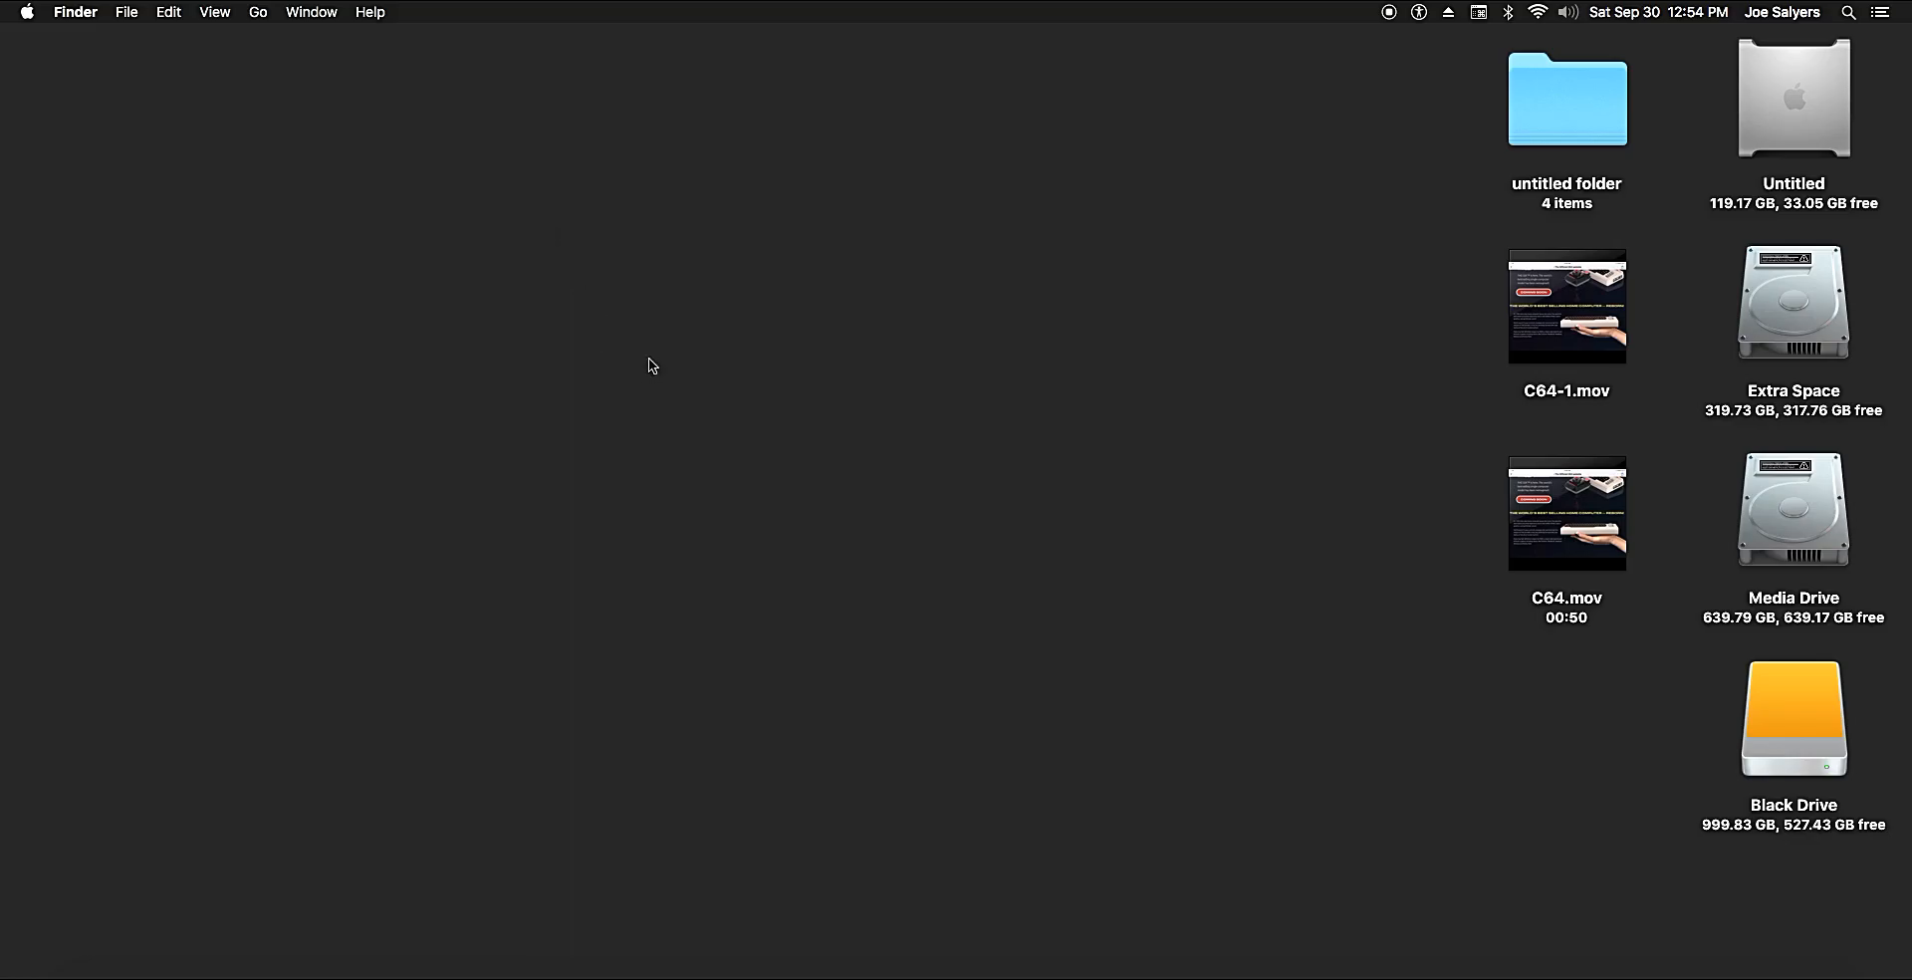
Open the original C64.mov in QuickTime Player
{"action": "right_click", "coordinate": [1522, 551]}
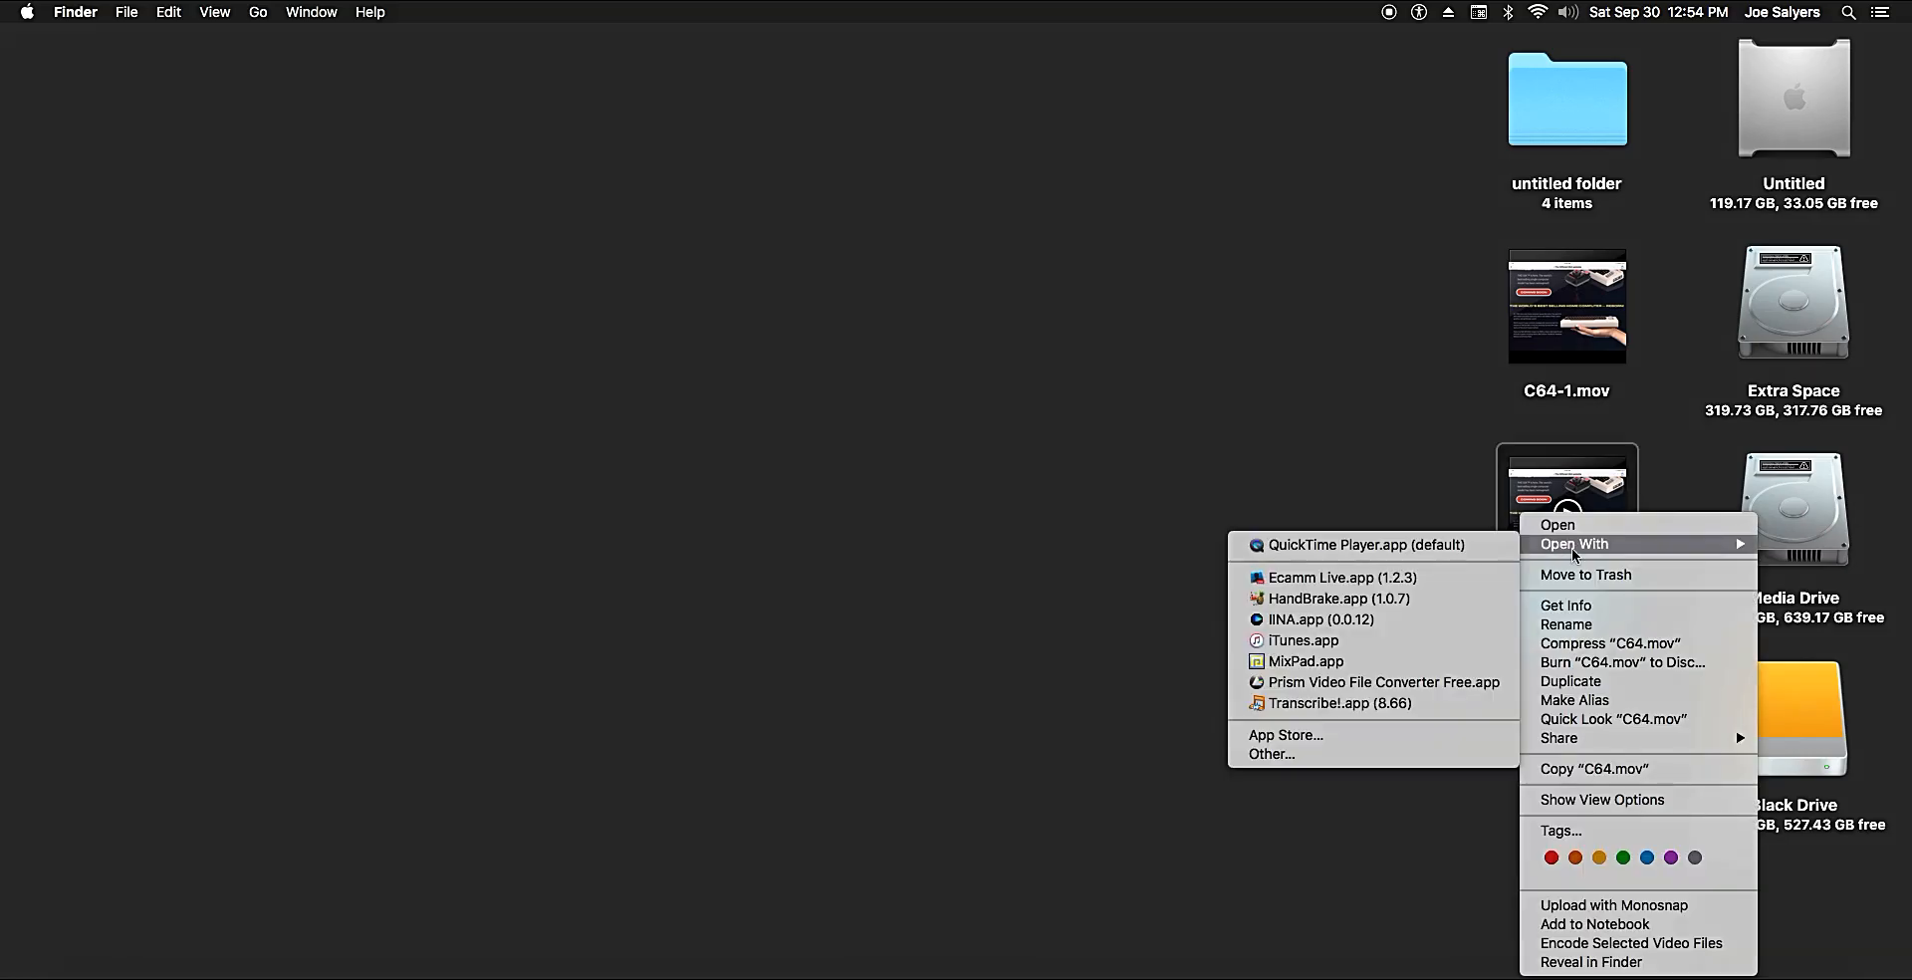
{"action": "left_click", "coordinate": [1434, 552]}
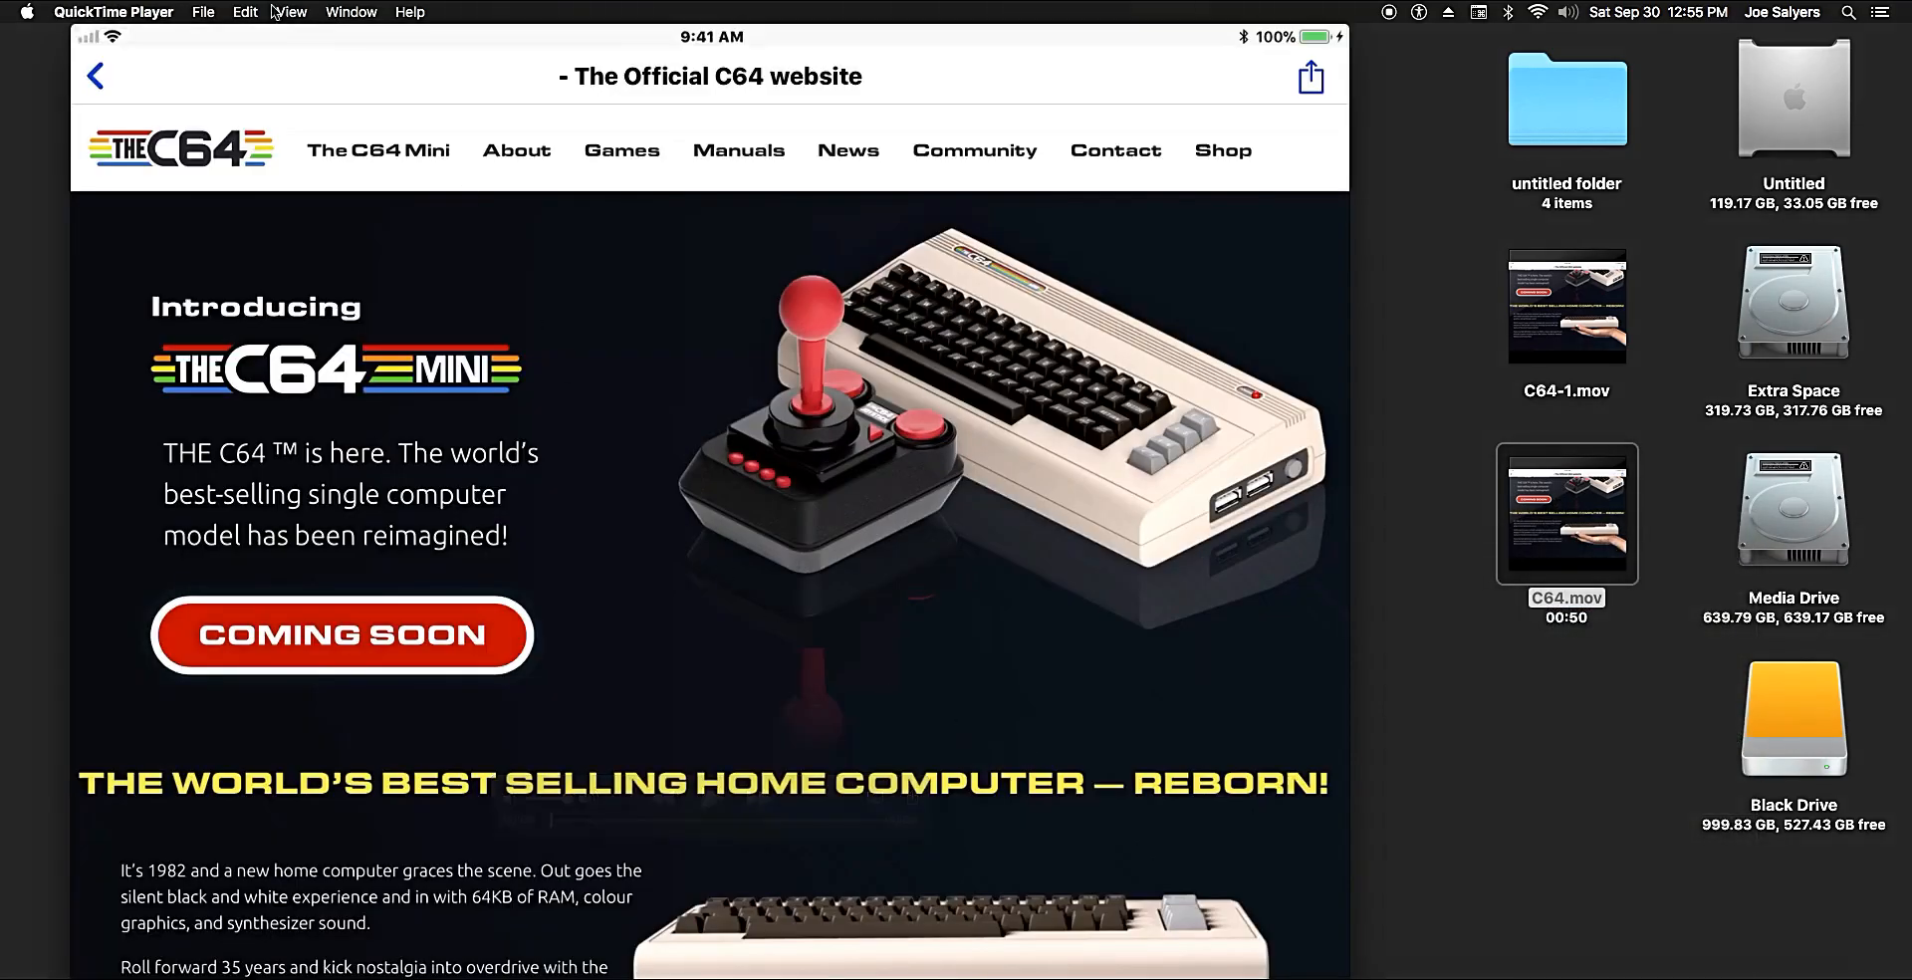
{"action": "left_click", "coordinate": [203, 12]}
{"action": "mouse_move", "coordinate": [293, 266]}
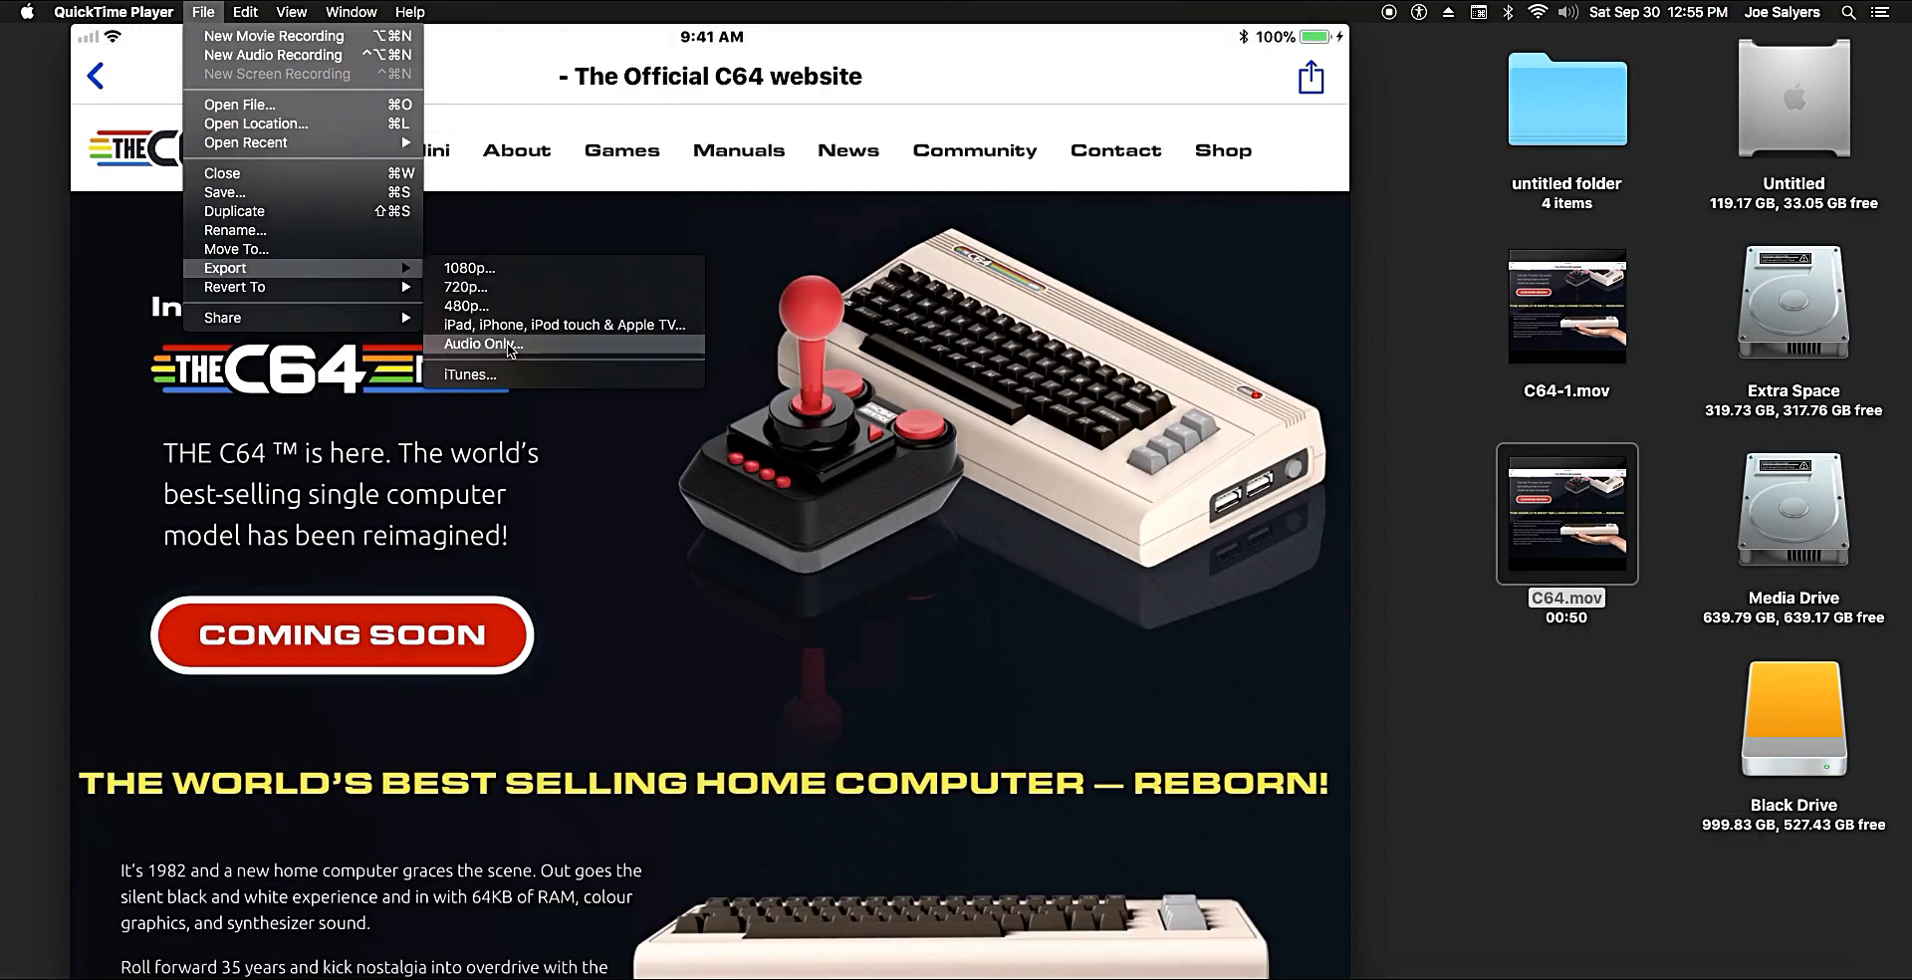
{"action": "left_click", "coordinate": [518, 267]}
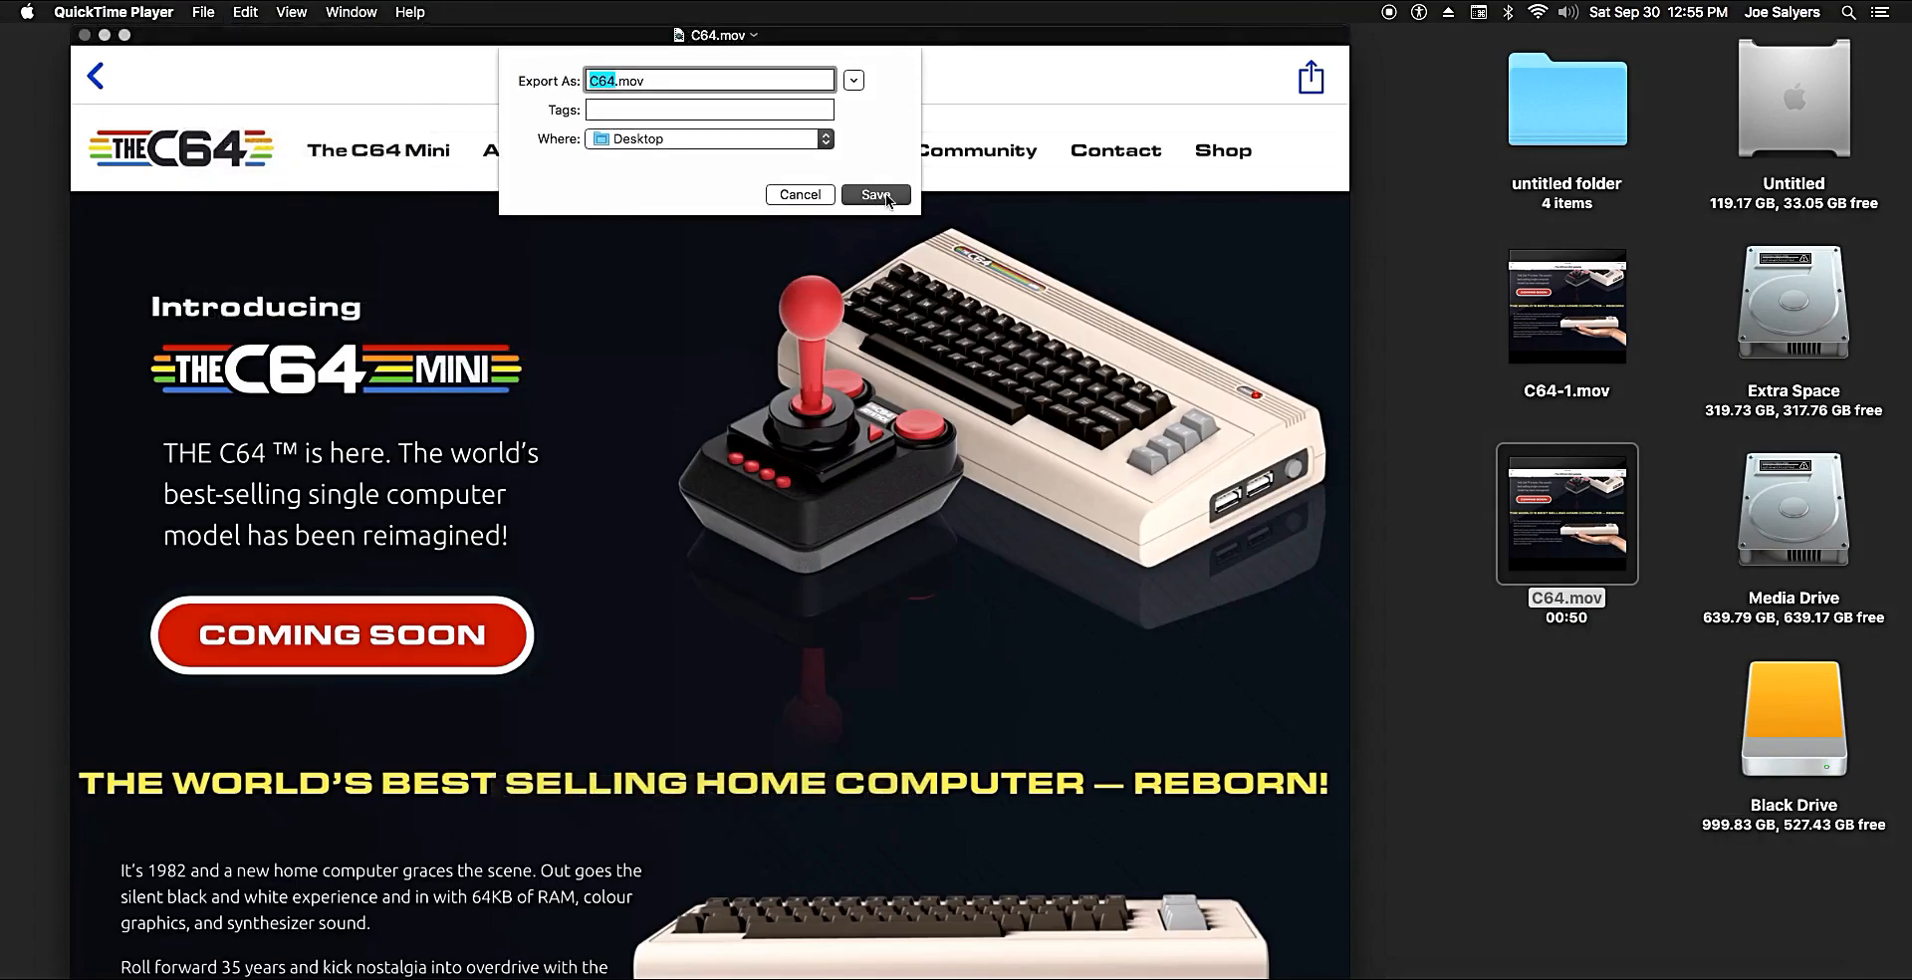
{"action": "left_click", "coordinate": [800, 194]}
Export the movie for iPad, iPhone, iPod touch & Apple TV in the iPad 2, iPhone 5 & Apple TV size, saving it to the Desktop
{"action": "left_click", "coordinate": [203, 12]}
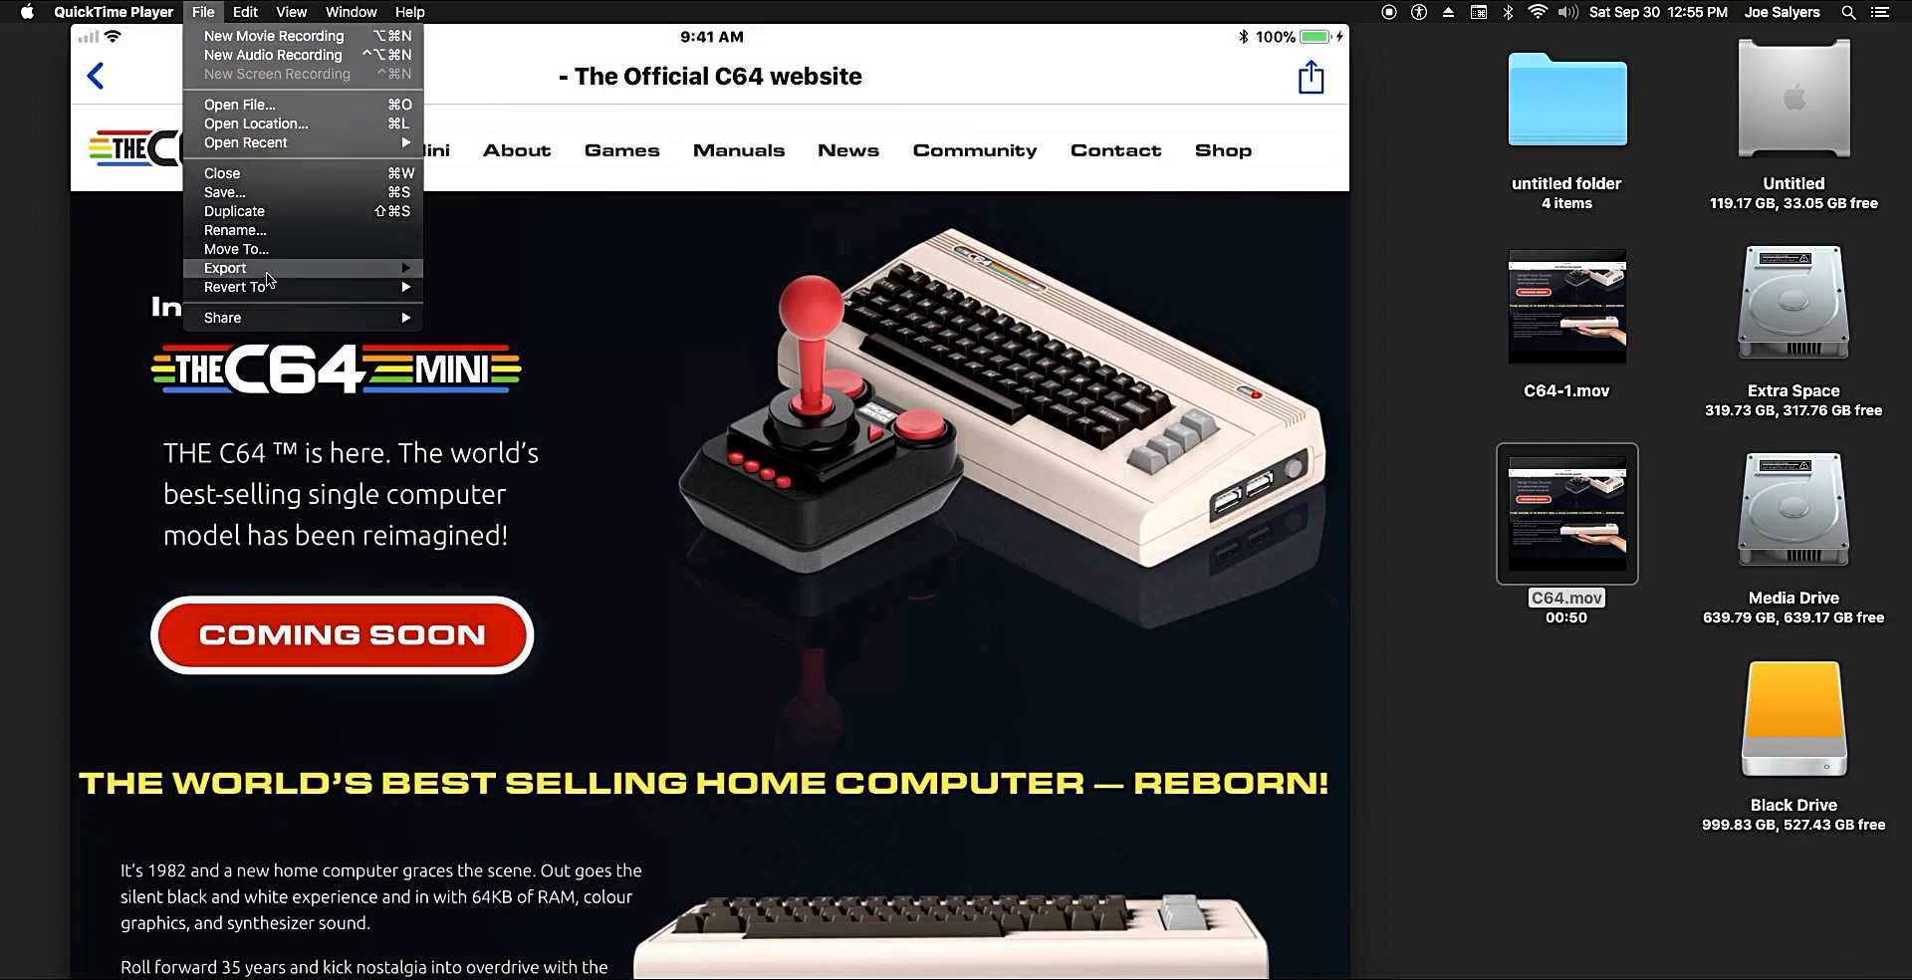
{"action": "mouse_move", "coordinate": [289, 268]}
{"action": "left_click", "coordinate": [538, 325]}
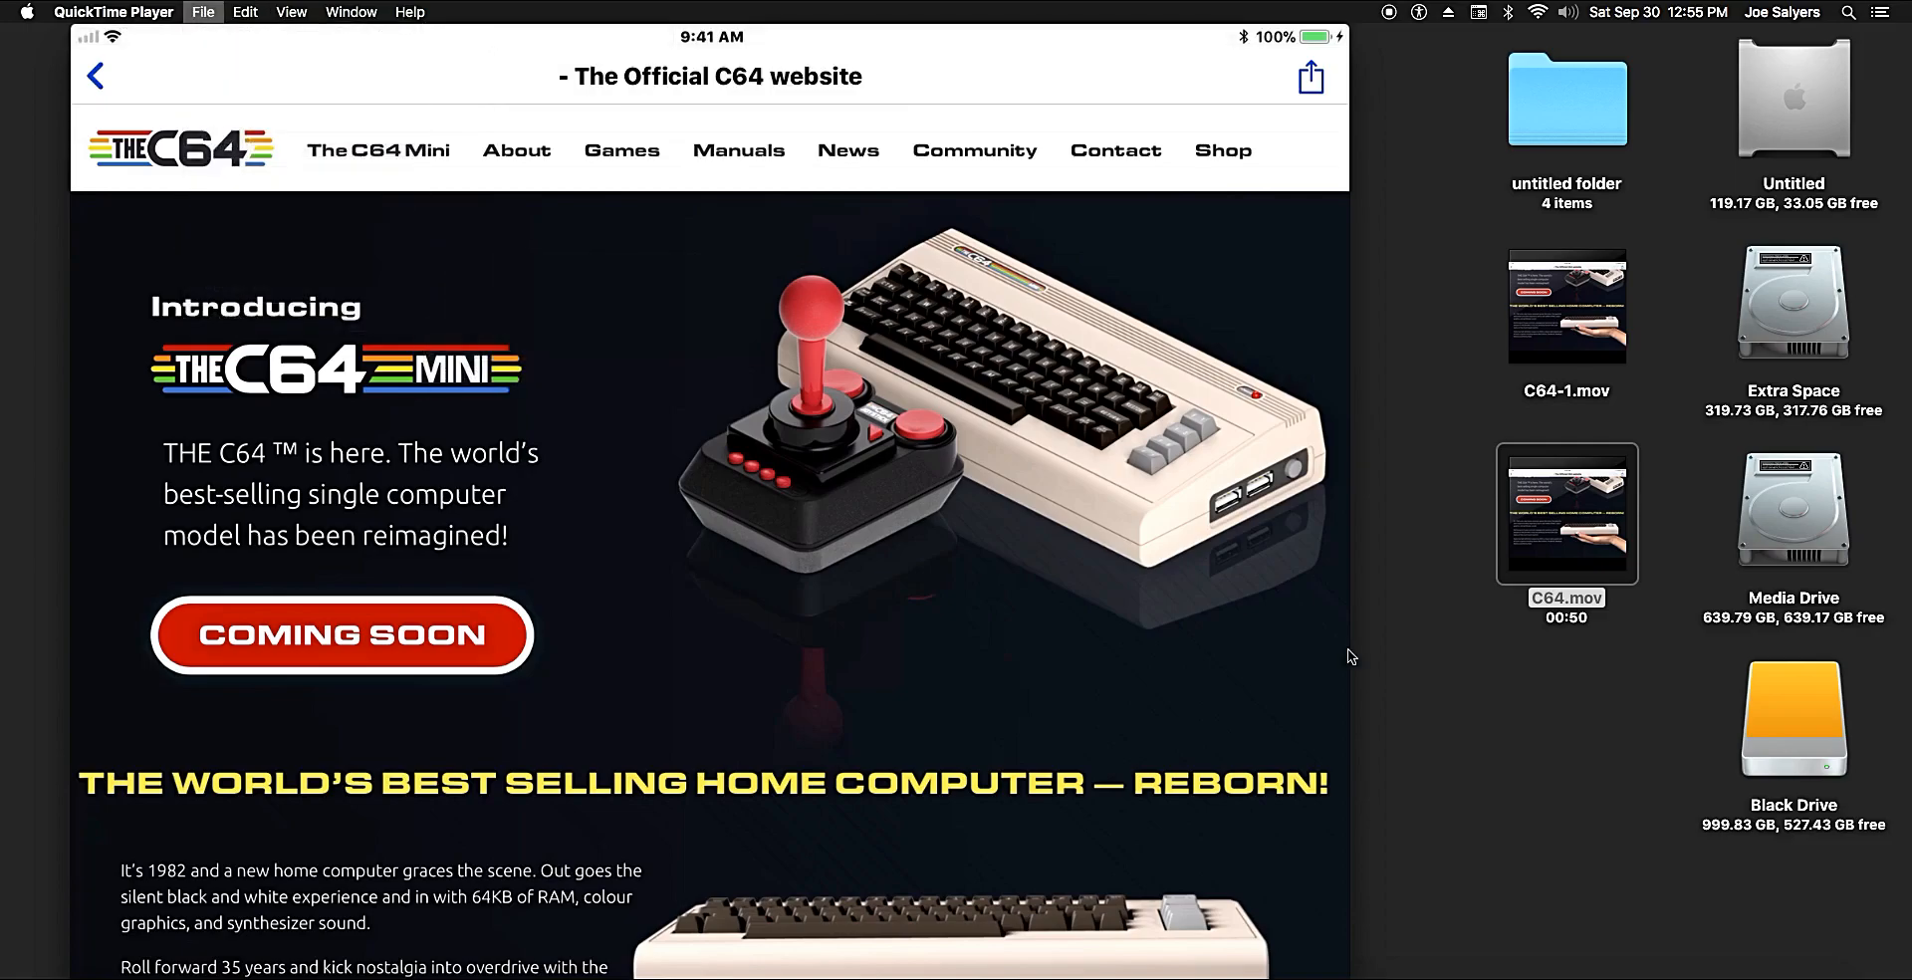
{"action": "left_click", "coordinate": [835, 276]}
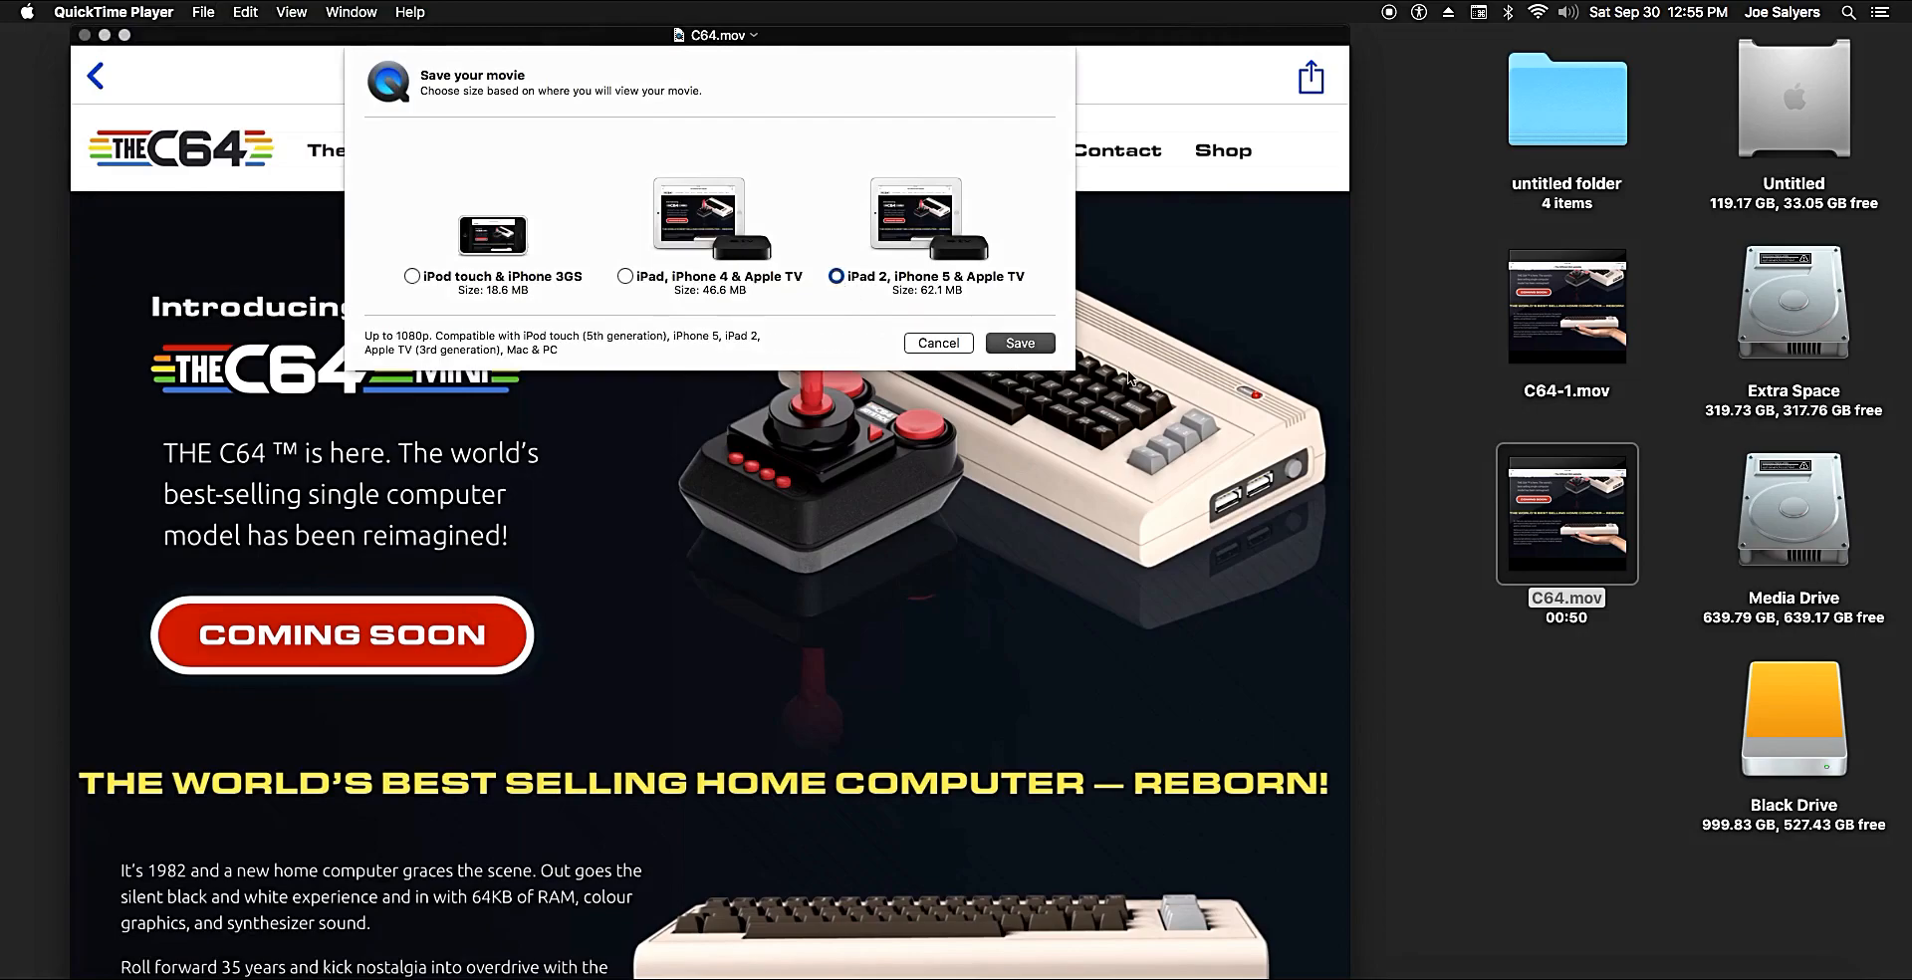
{"action": "left_click", "coordinate": [1020, 342]}
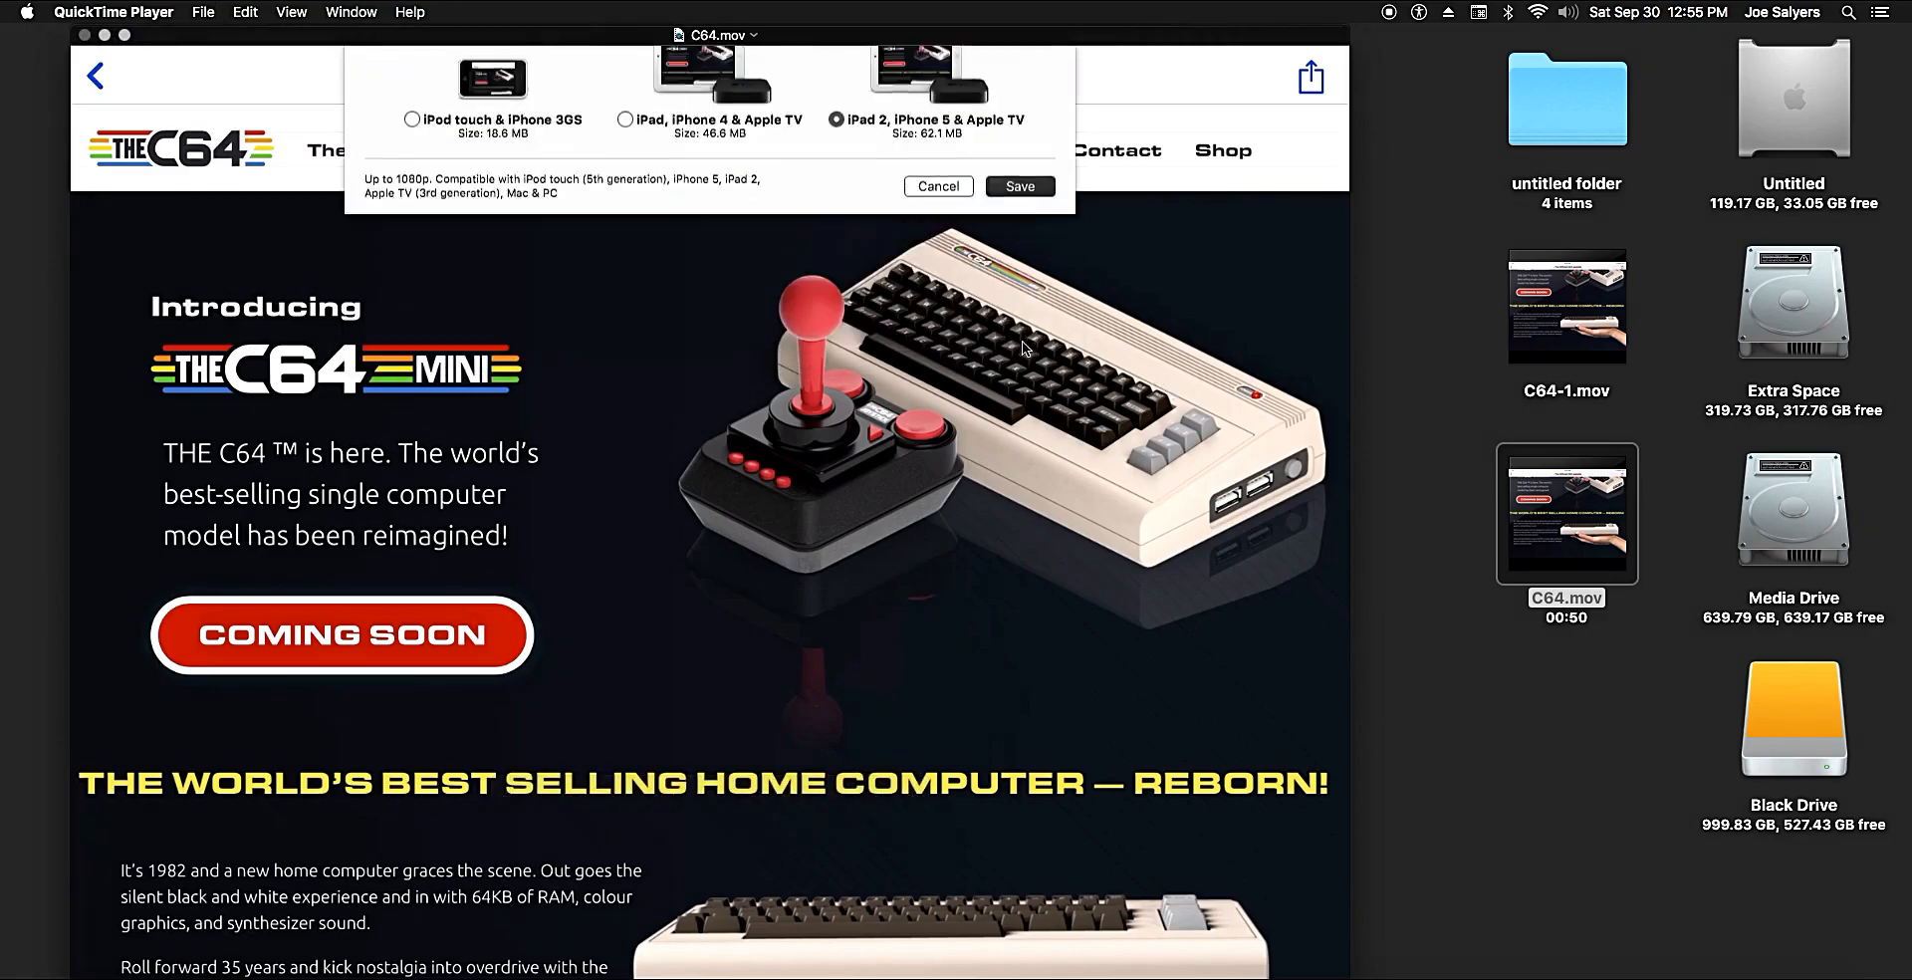
{"action": "left_click", "coordinate": [872, 196]}
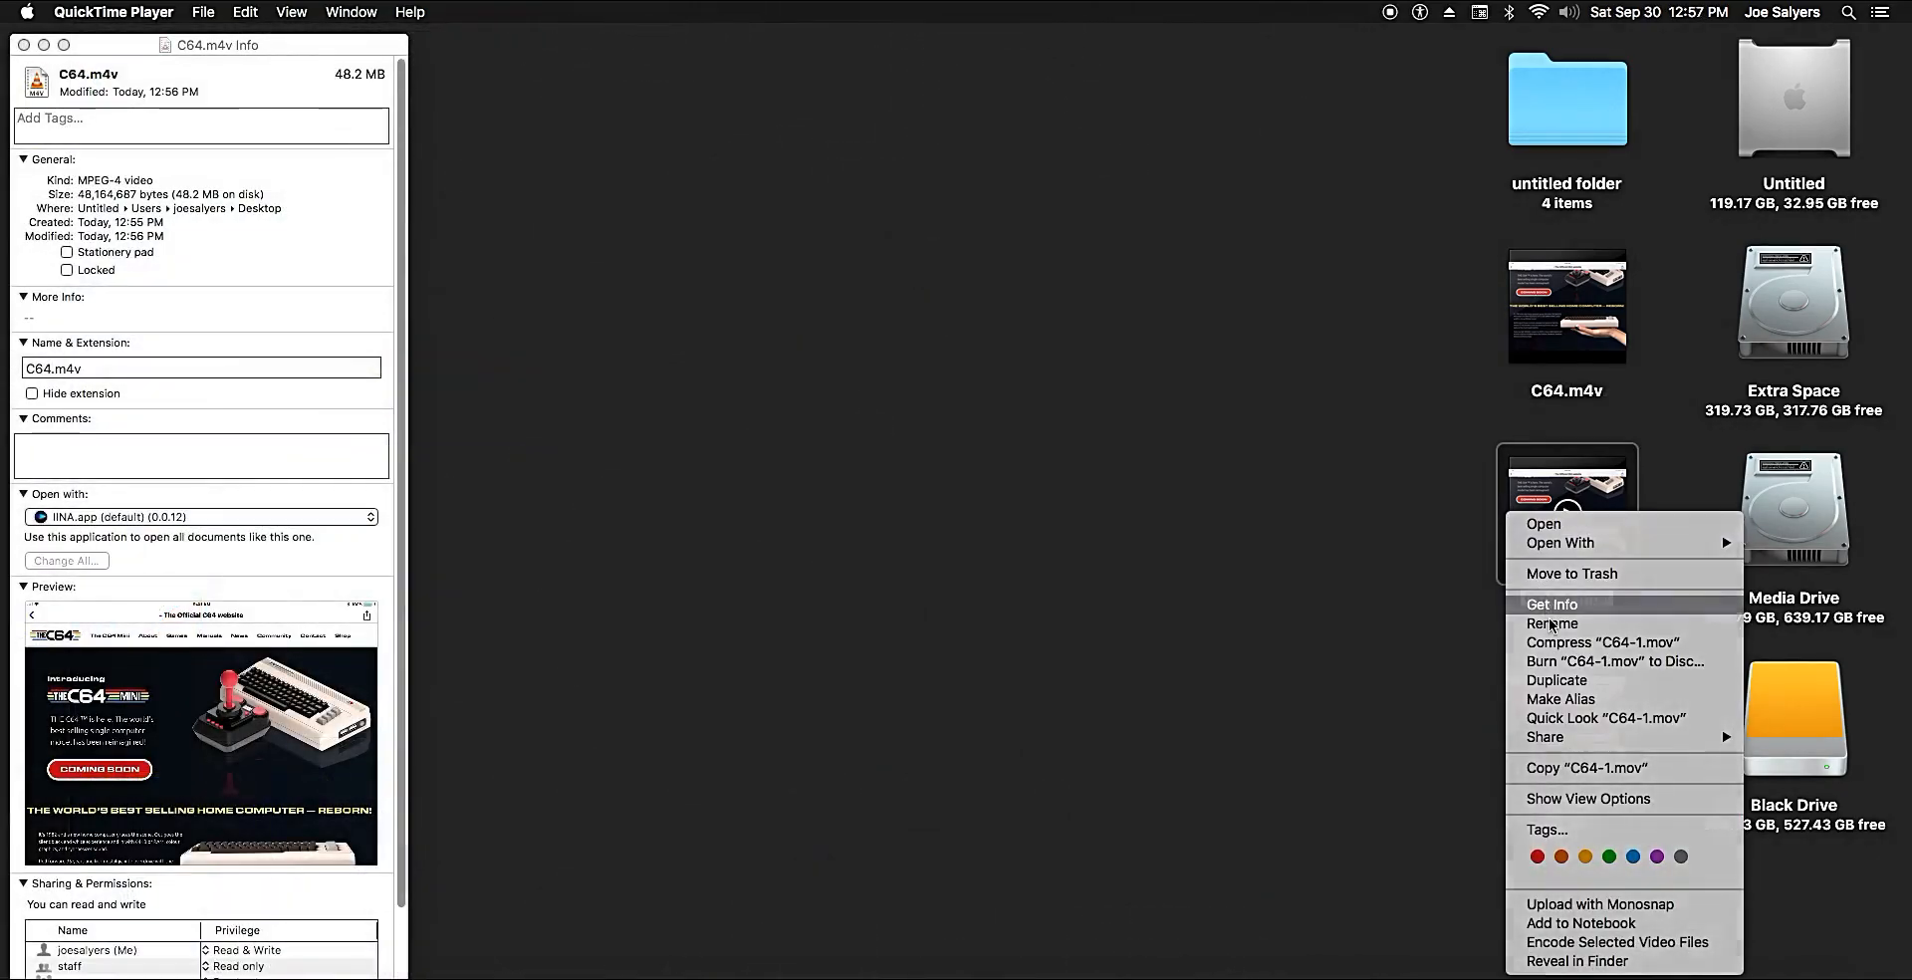
Compare the file info of C64-1.mov with that of C64.m4v and close both info windows
{"action": "left_click", "coordinate": [1551, 613]}
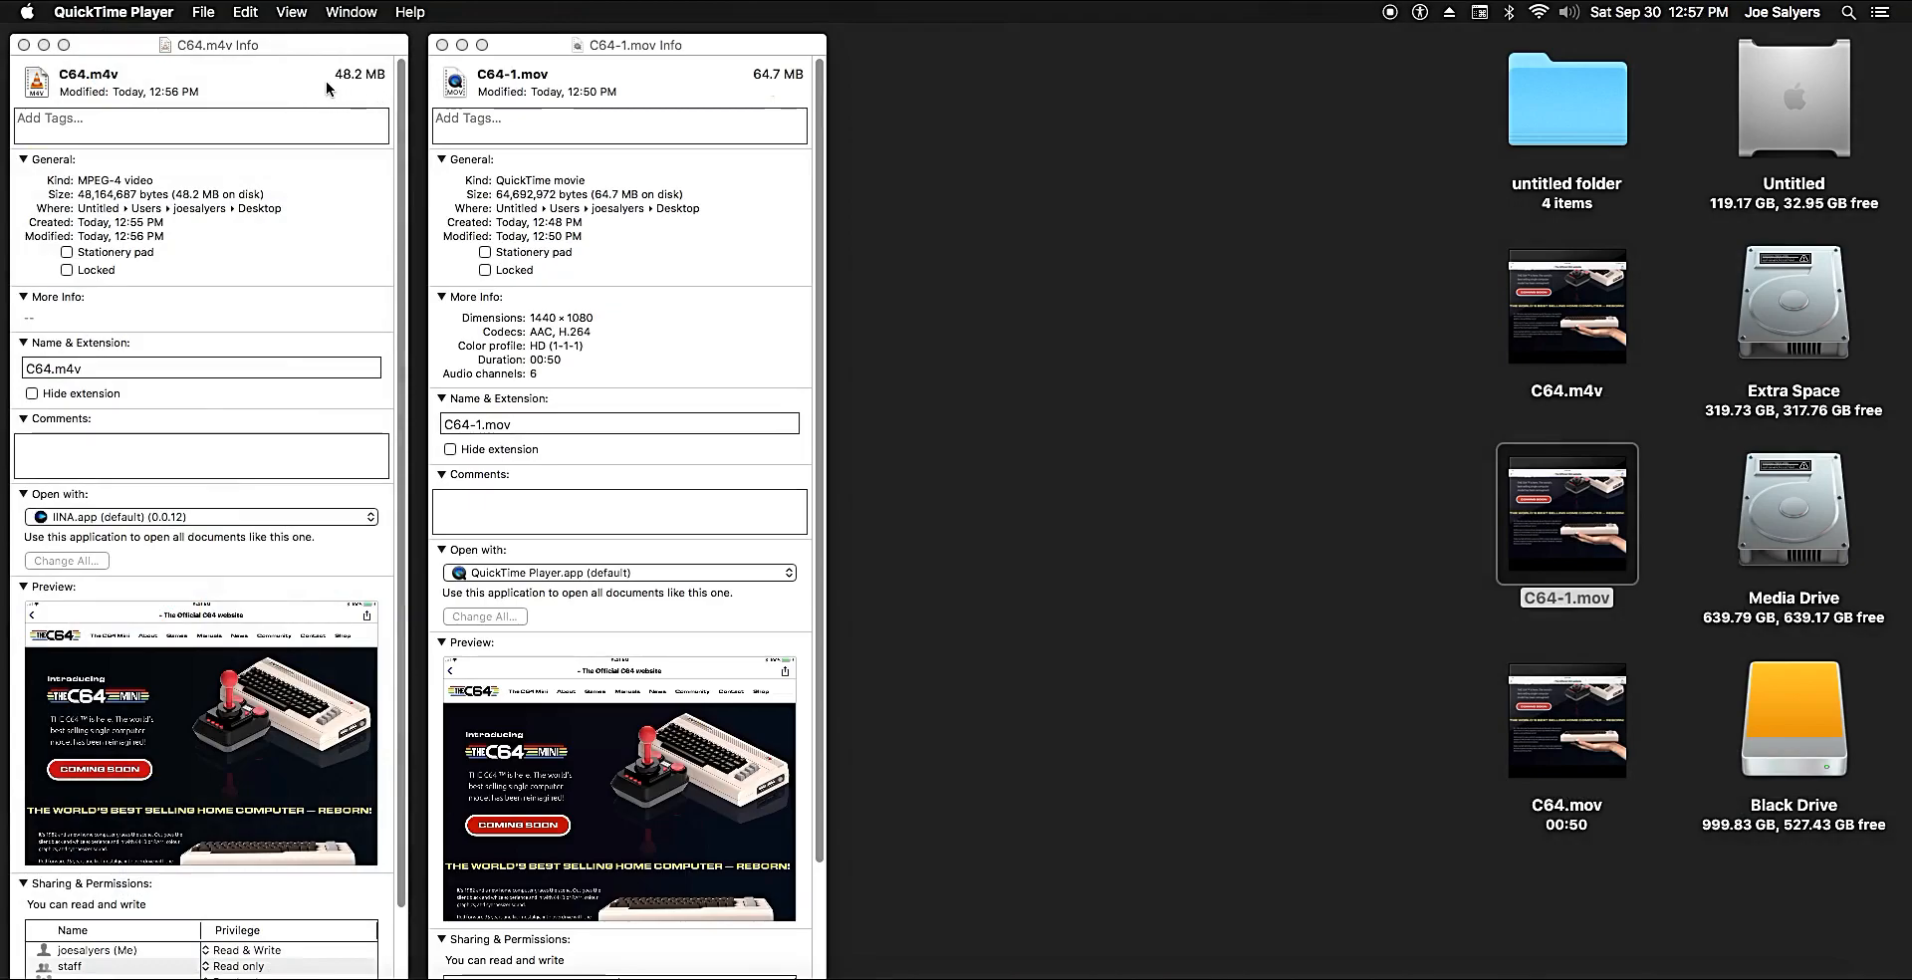
{"action": "left_click", "coordinate": [23, 46]}
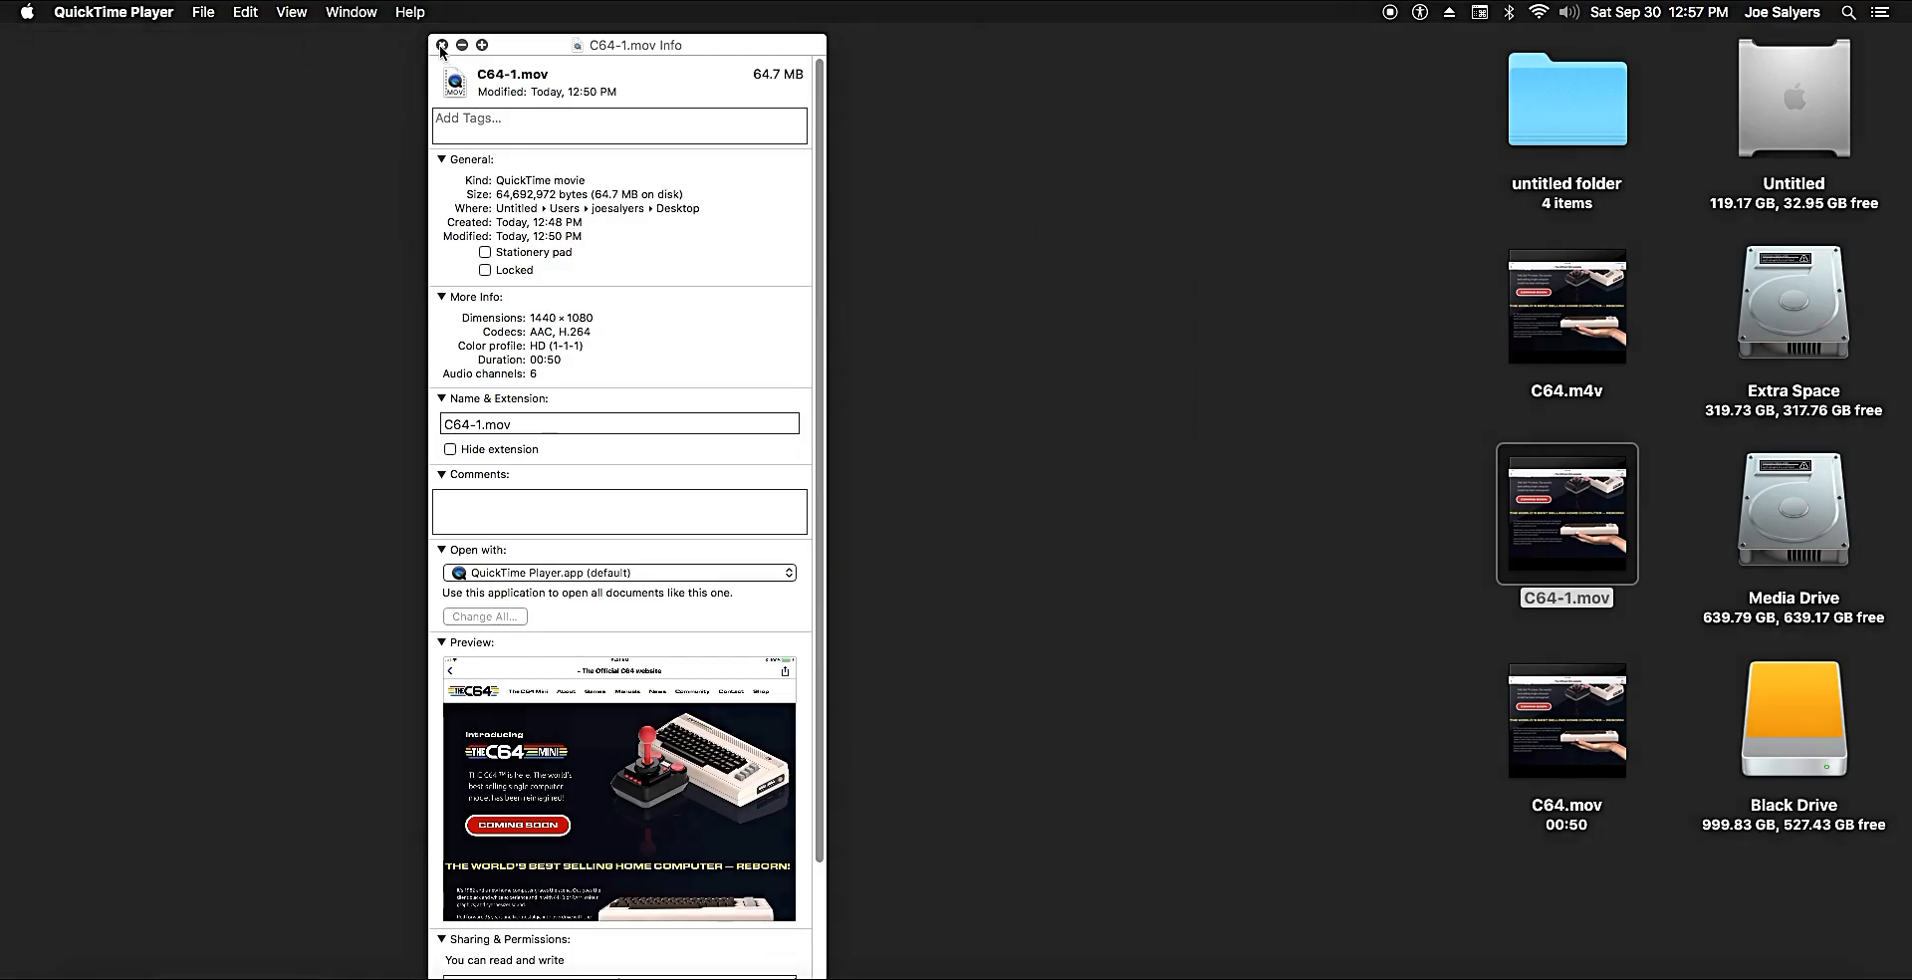
{"action": "left_click", "coordinate": [442, 46]}
Switch to HandBrake and load C64.mov from the desktop as the source video
{"action": "left_click", "coordinate": [1429, 972]}
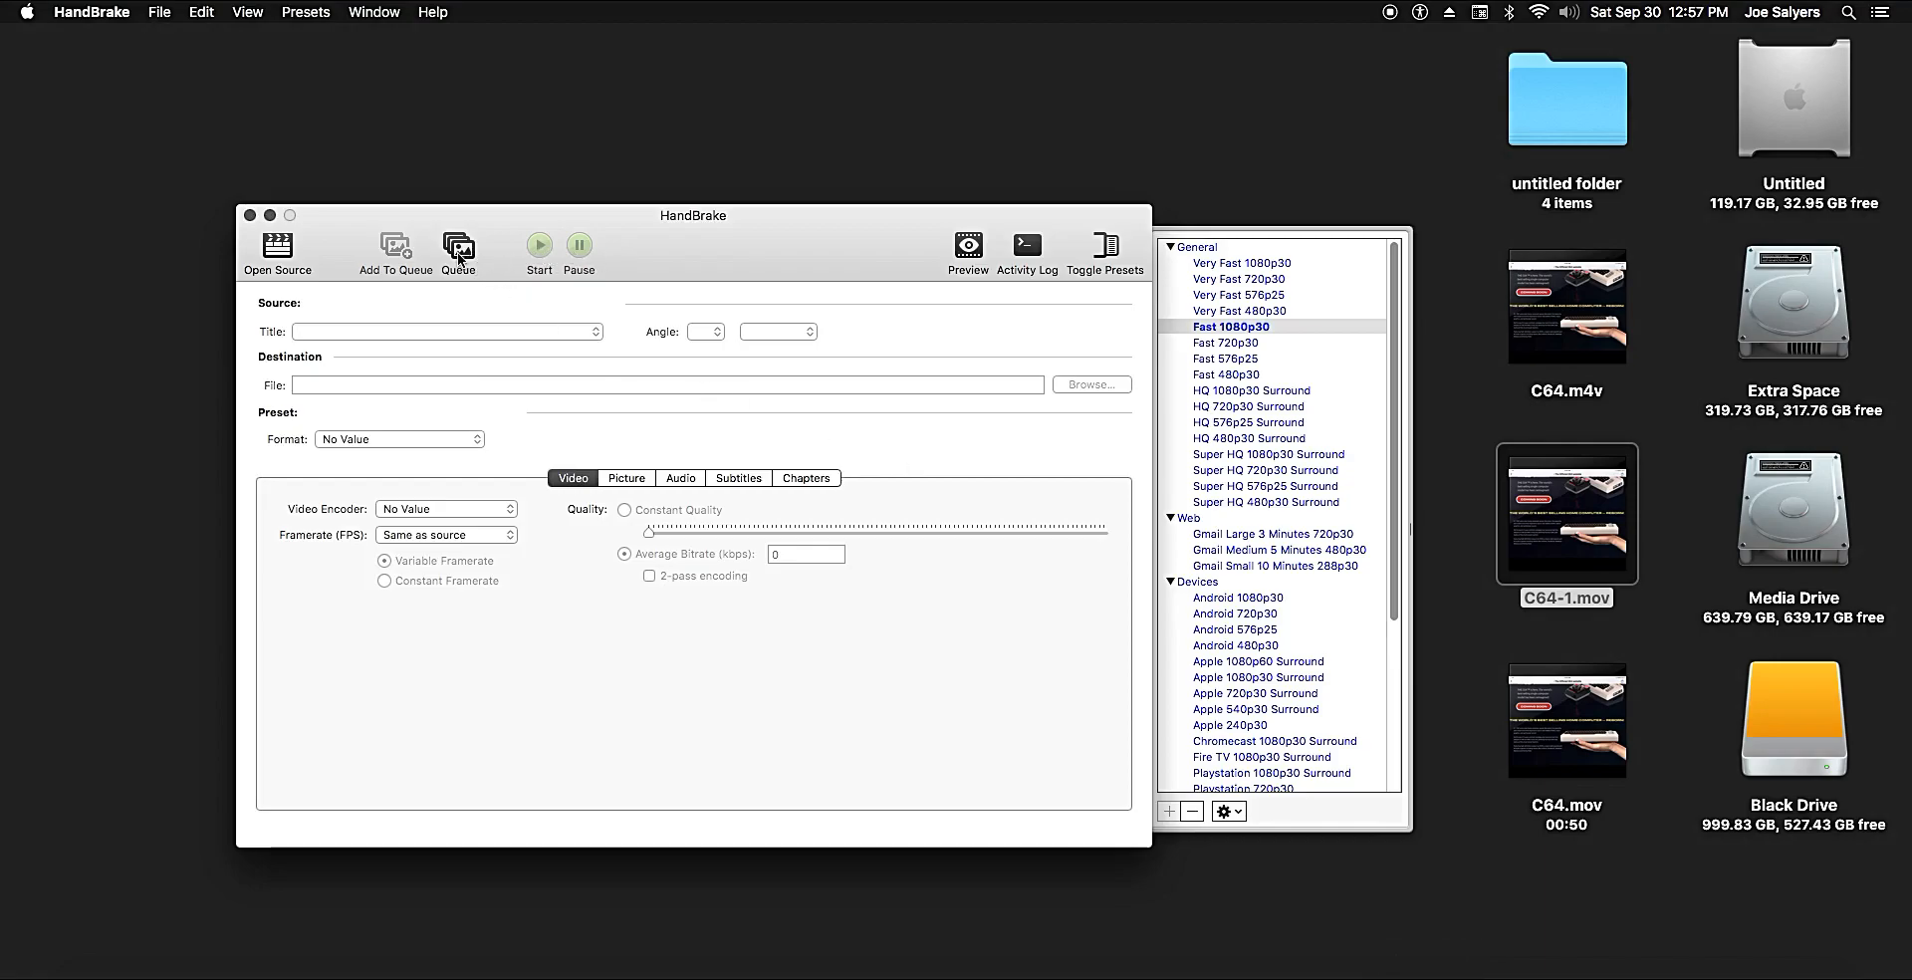
{"action": "mouse_move", "coordinate": [1566, 510]}
{"action": "left_click", "coordinate": [1529, 742]}
{"action": "left_click_drag", "start_coordinate": [1346, 673], "coordinate": [528, 398]}
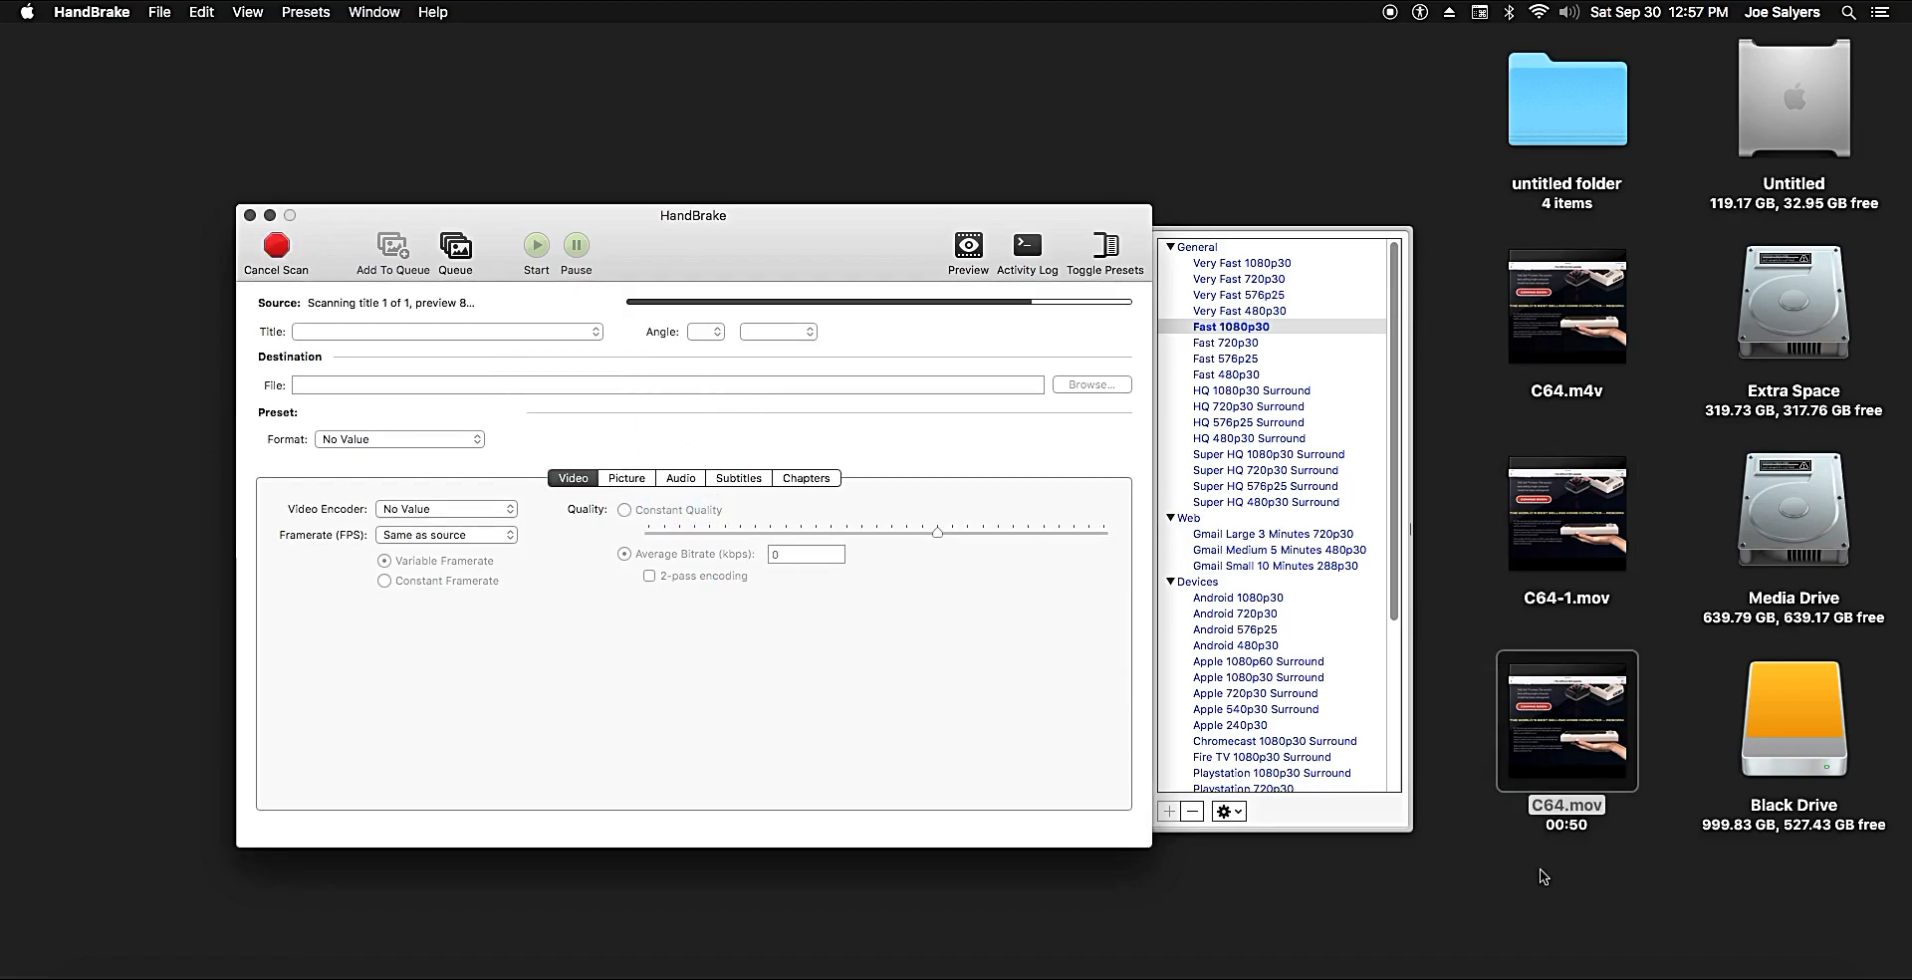
Apply the Very Fast 1080p30 preset to the video and set the framerate to 60 FPS
{"action": "left_click", "coordinate": [1254, 263]}
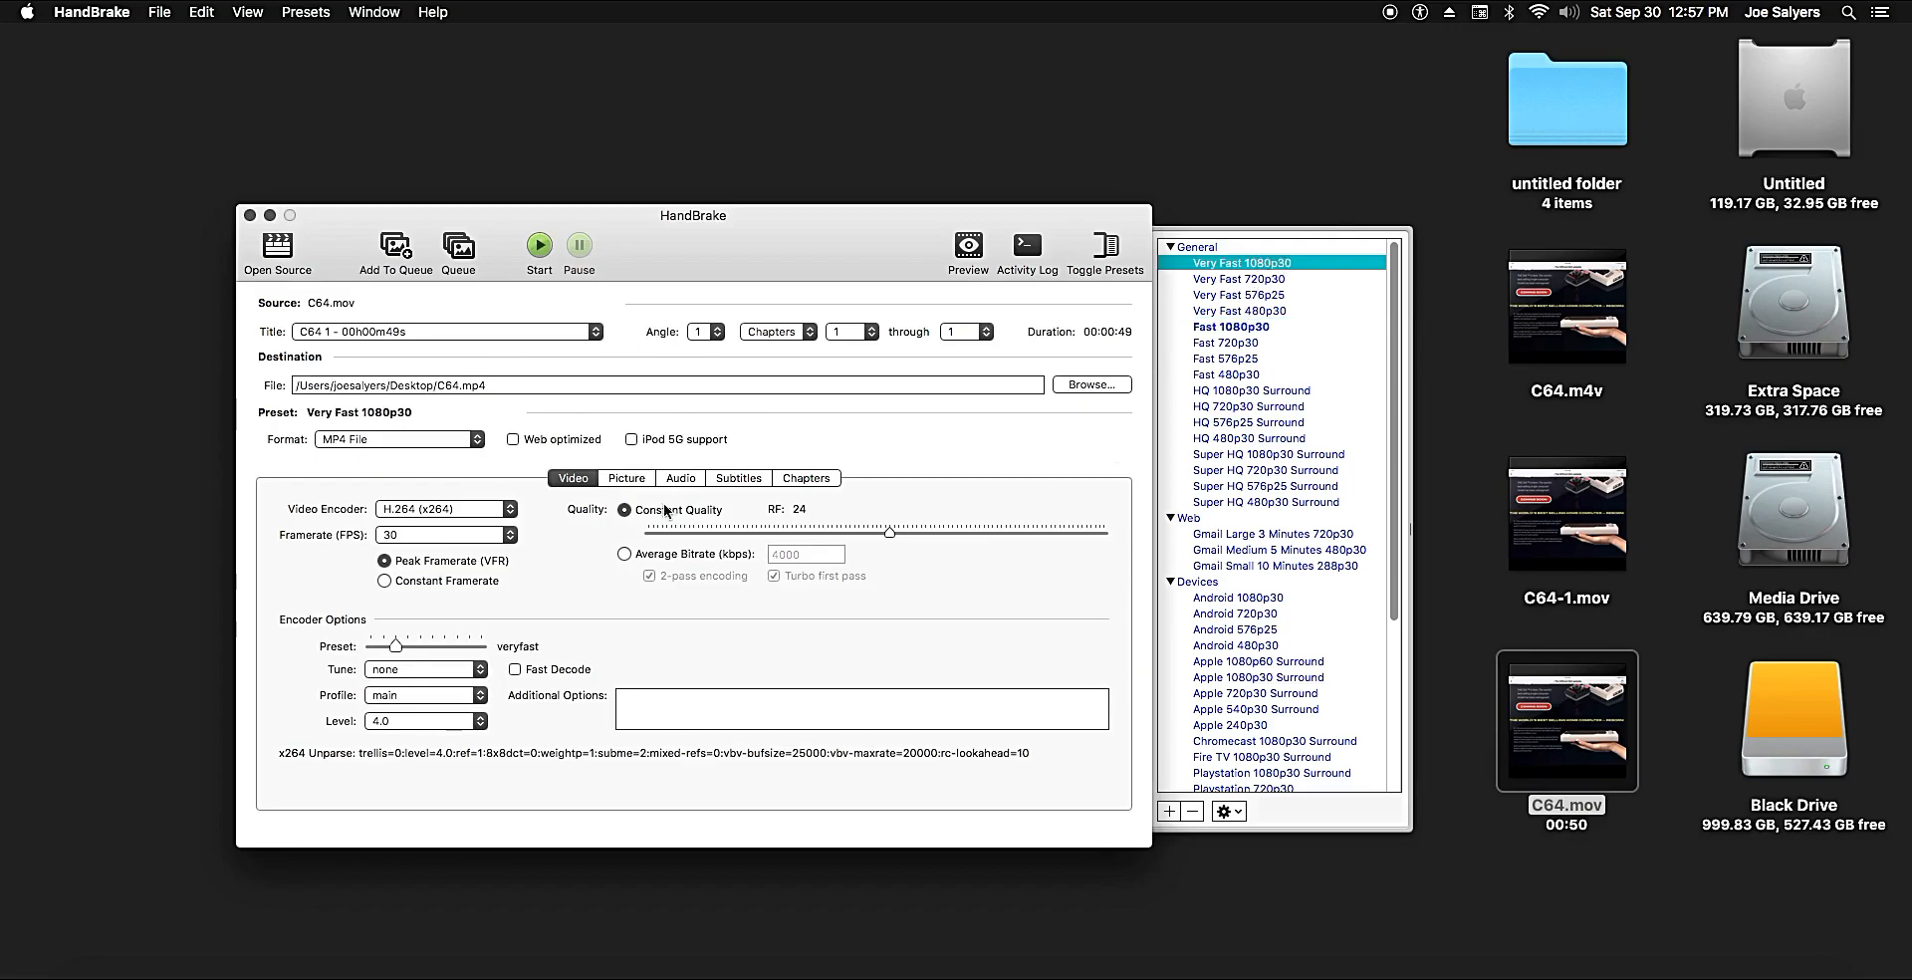
{"action": "left_click", "coordinate": [499, 537]}
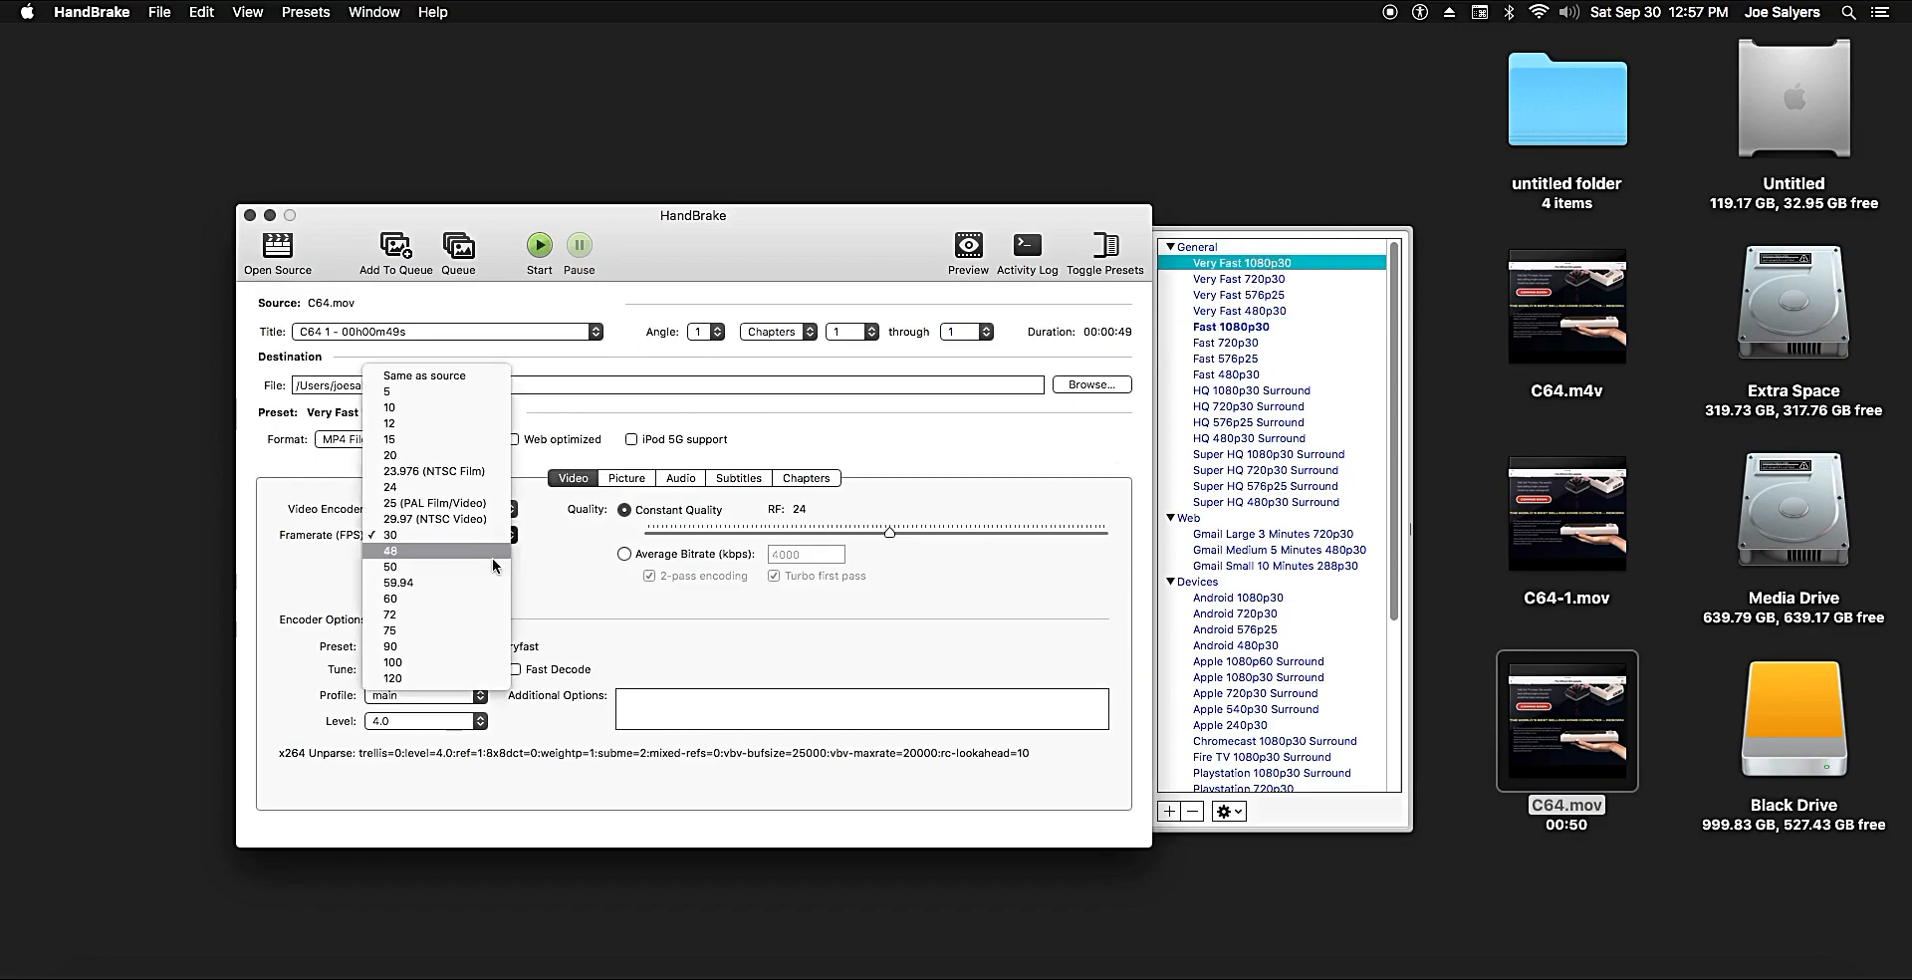
{"action": "left_click", "coordinate": [462, 599]}
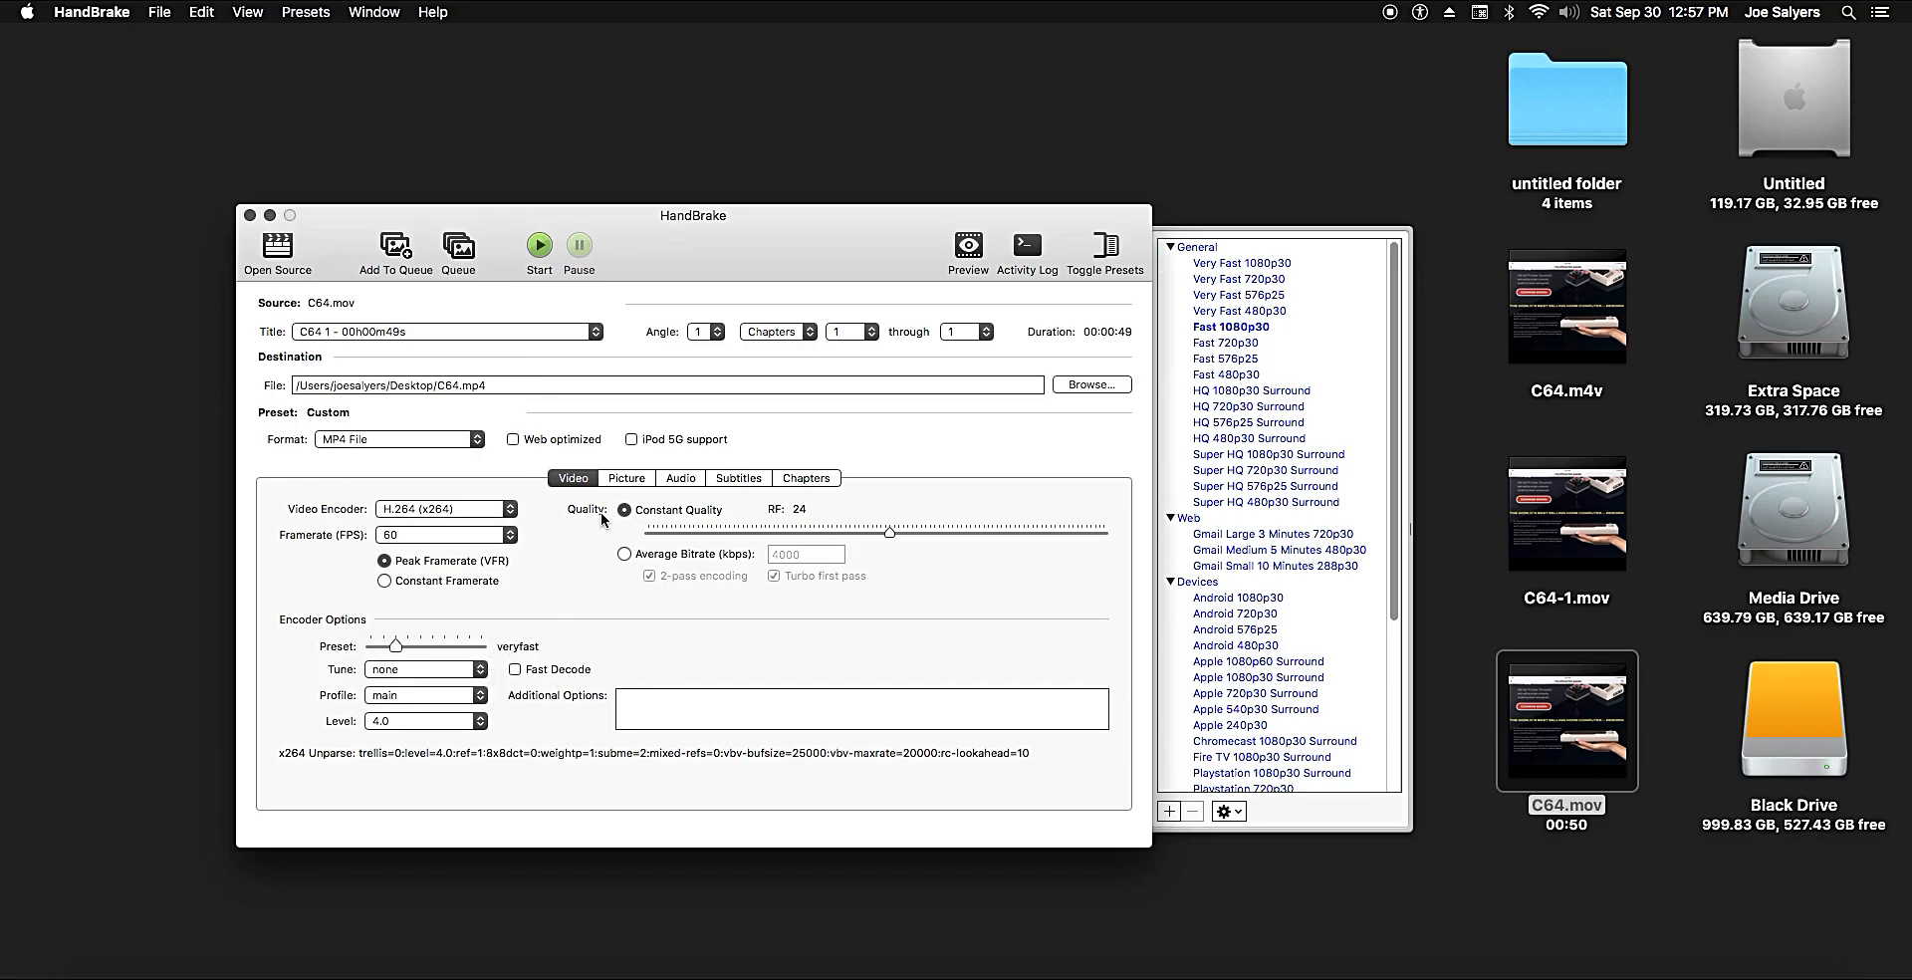
Set the audio track's bitrate to 128 and start encoding the video
{"action": "left_click", "coordinate": [627, 478]}
{"action": "left_click", "coordinate": [683, 479]}
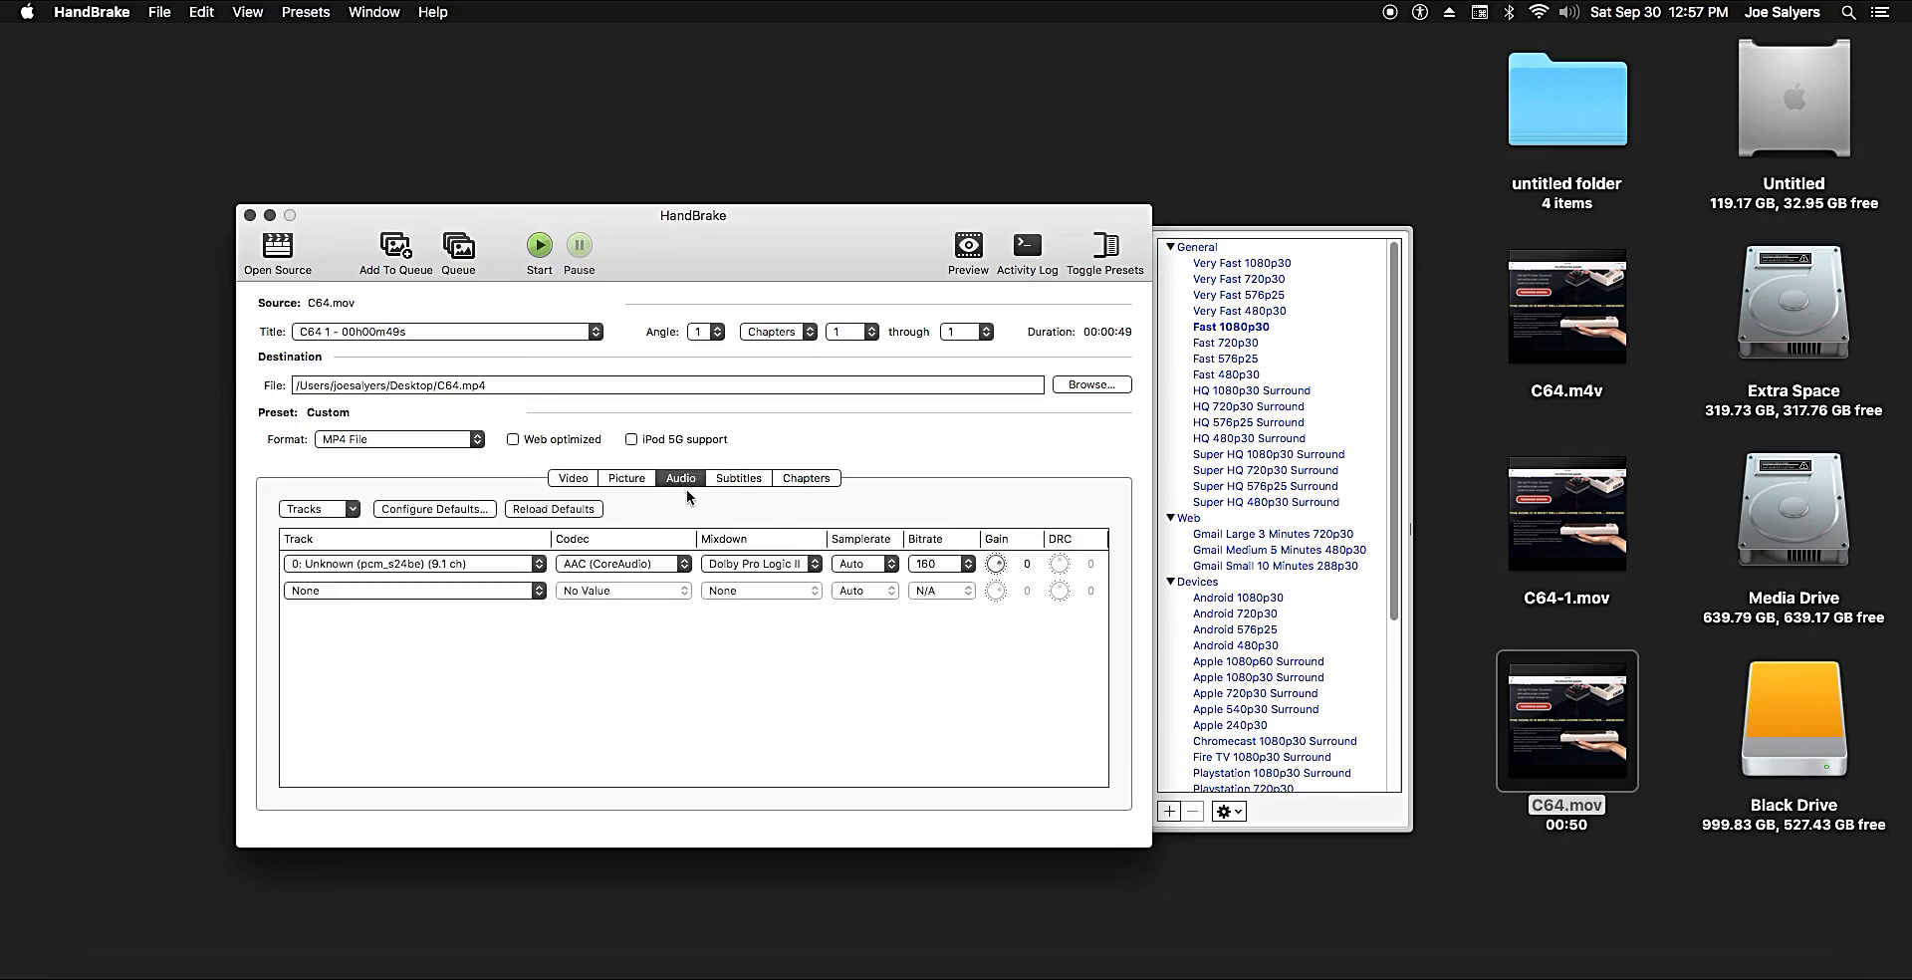
{"action": "left_click", "coordinate": [952, 564]}
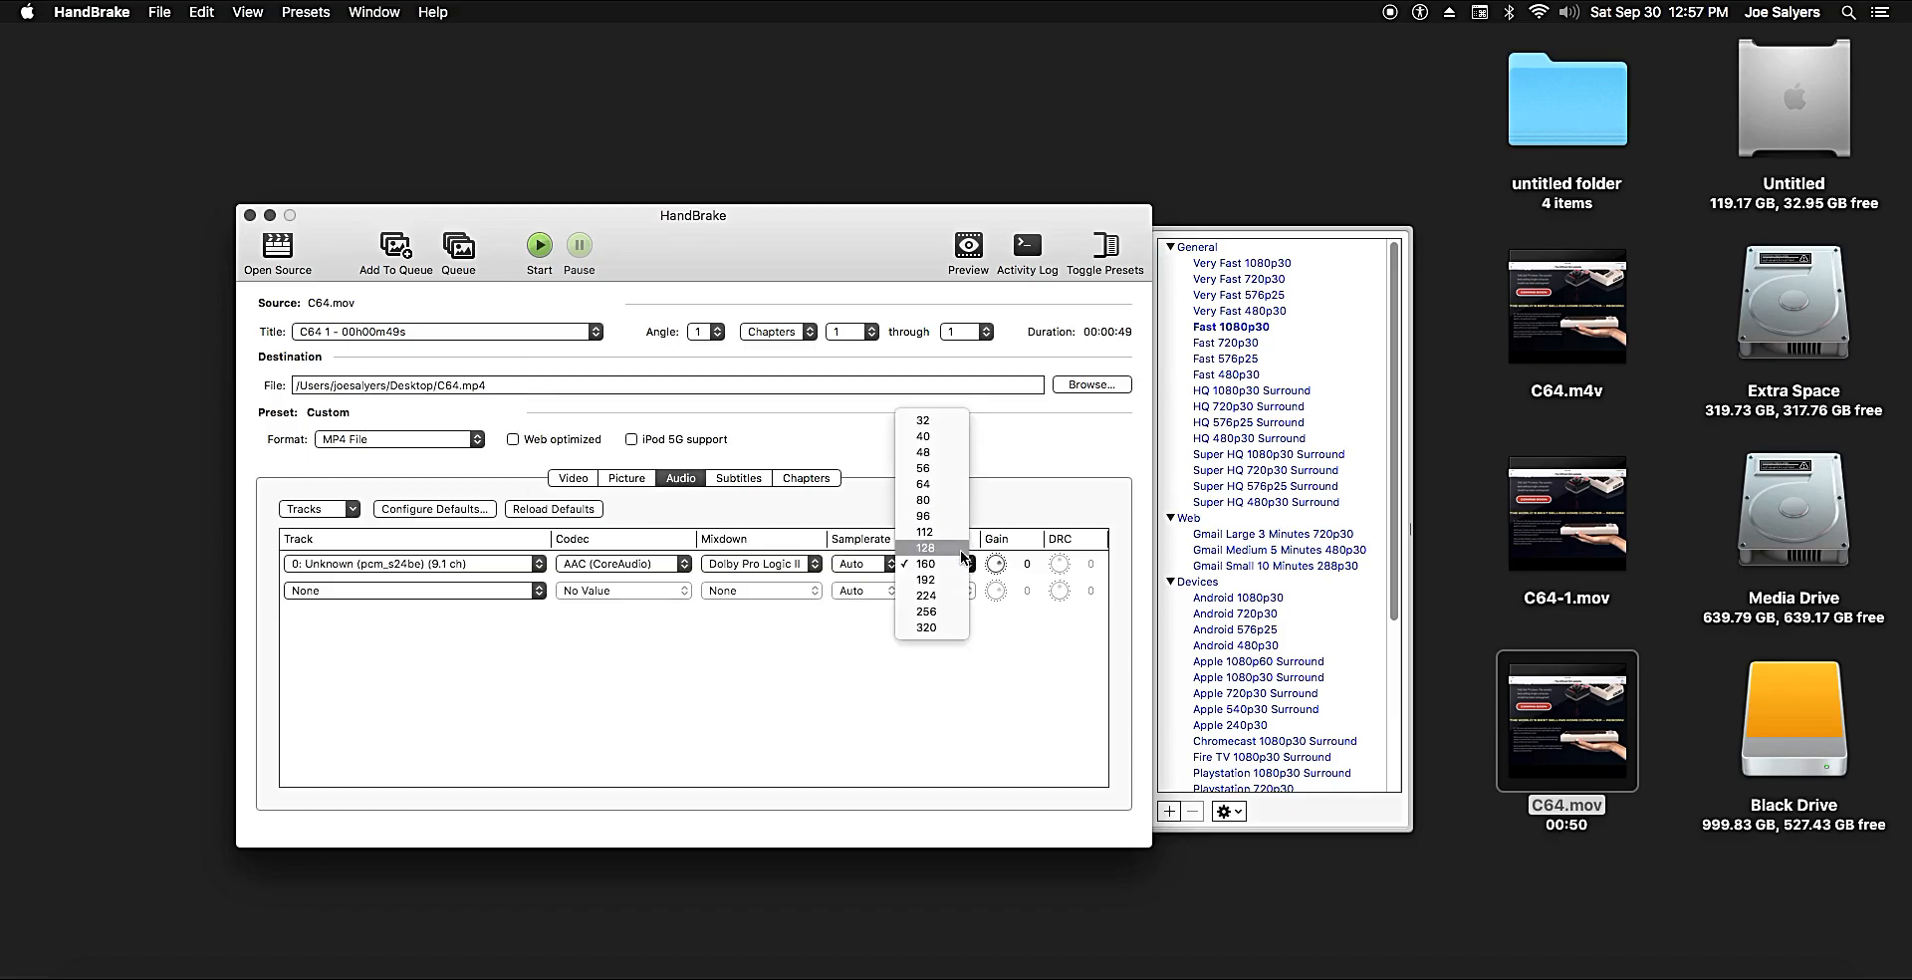
{"action": "left_click", "coordinate": [960, 545]}
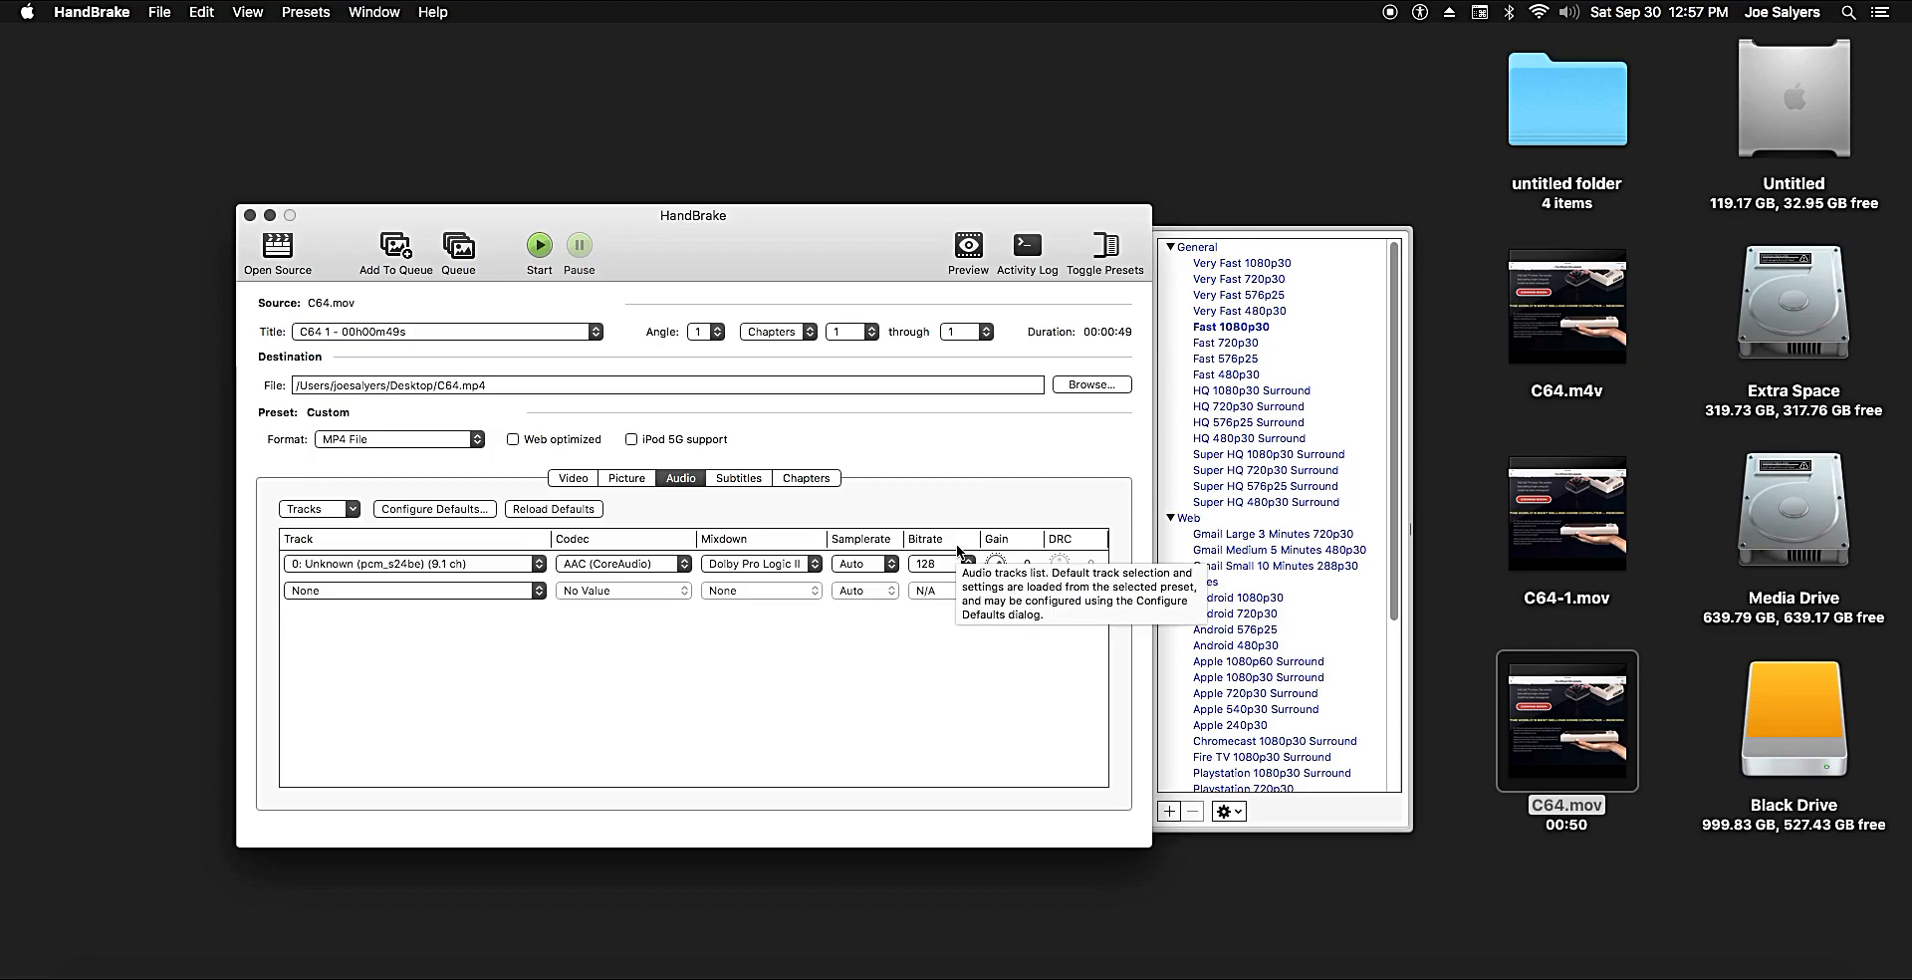
{"action": "left_click", "coordinate": [538, 249]}
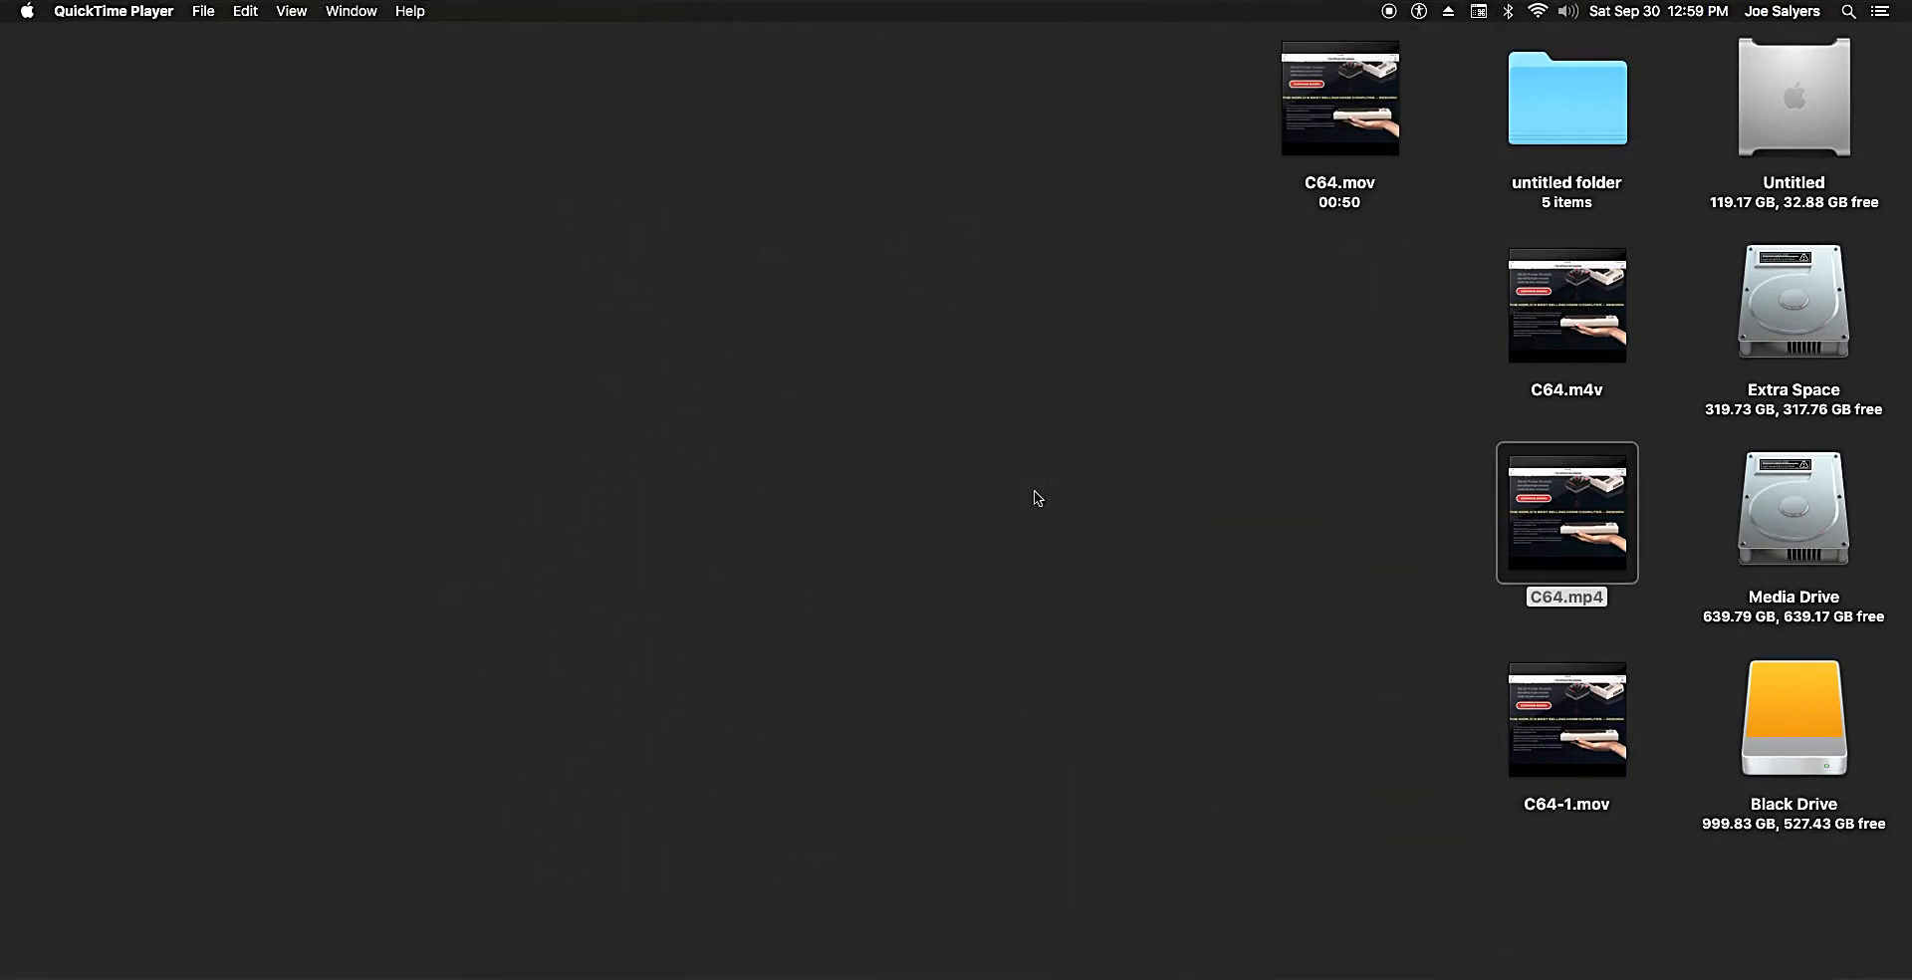
Compare the file info of C64.mp4, C64.mov and C64.m4v on the desktop, and close the info windows
{"action": "mouse_move", "coordinate": [1510, 546]}
{"action": "right_click", "coordinate": [1511, 548]}
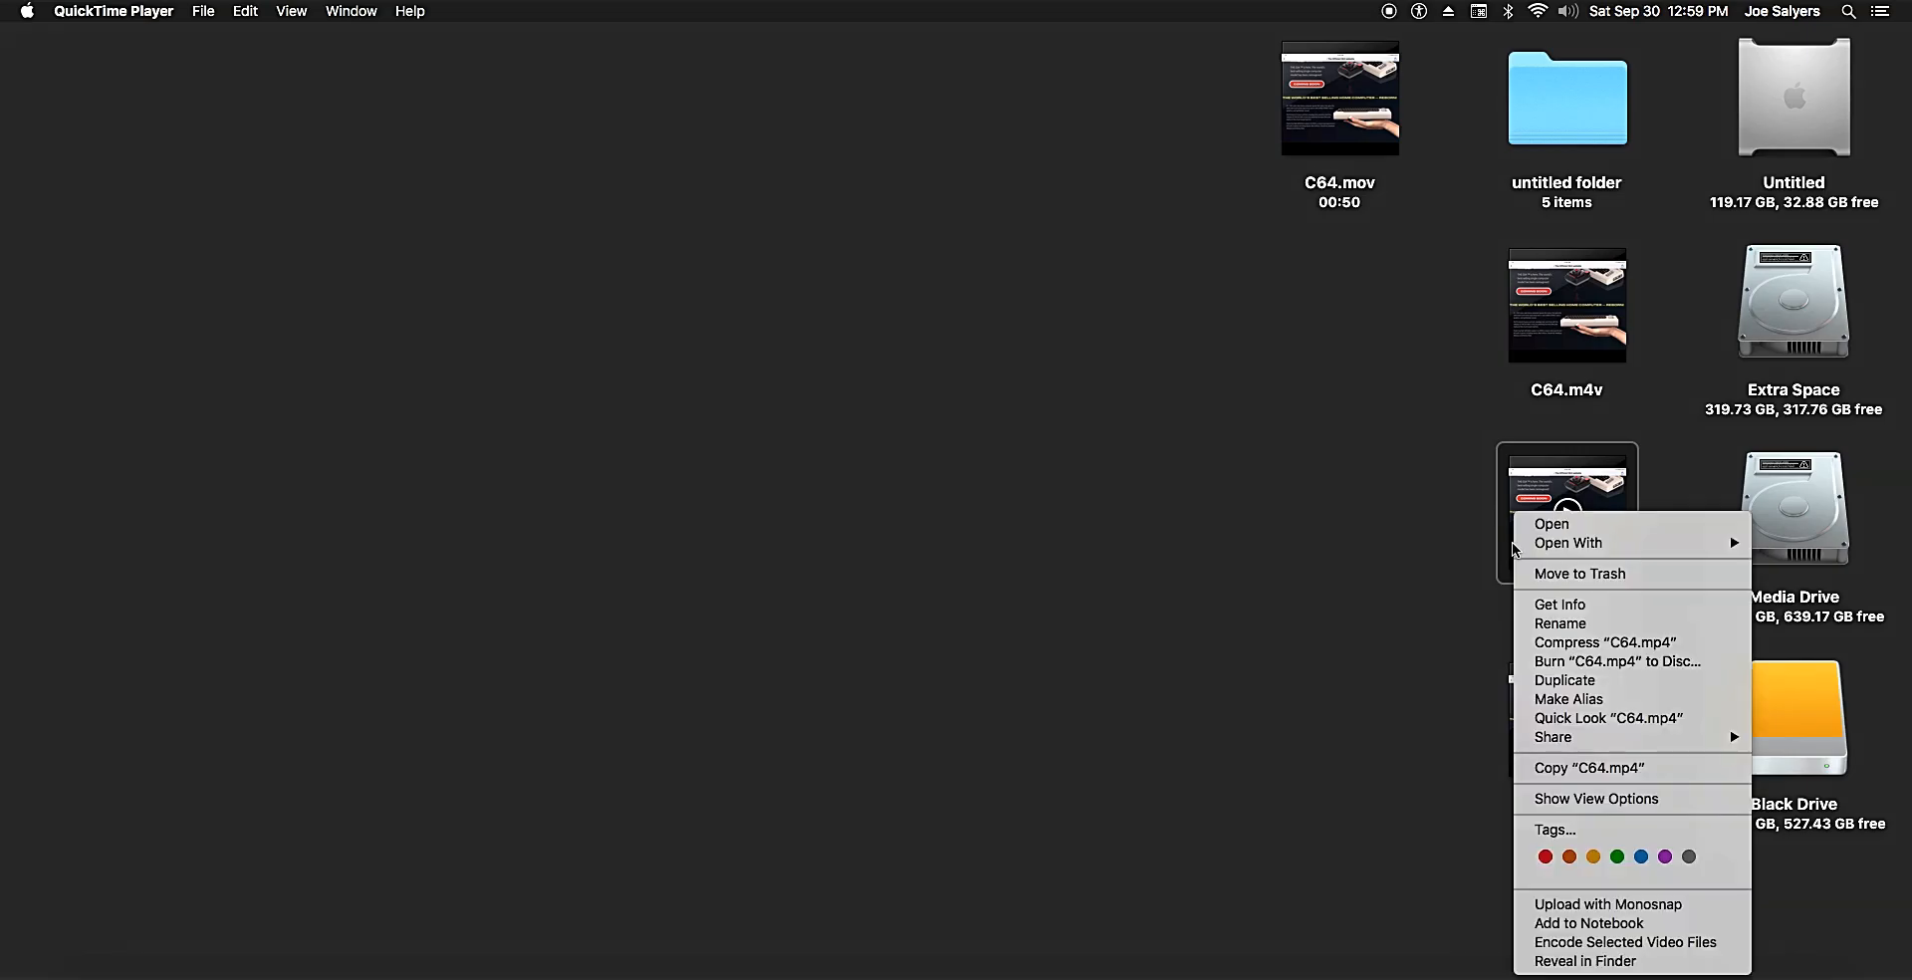
{"action": "left_click", "coordinate": [1538, 609]}
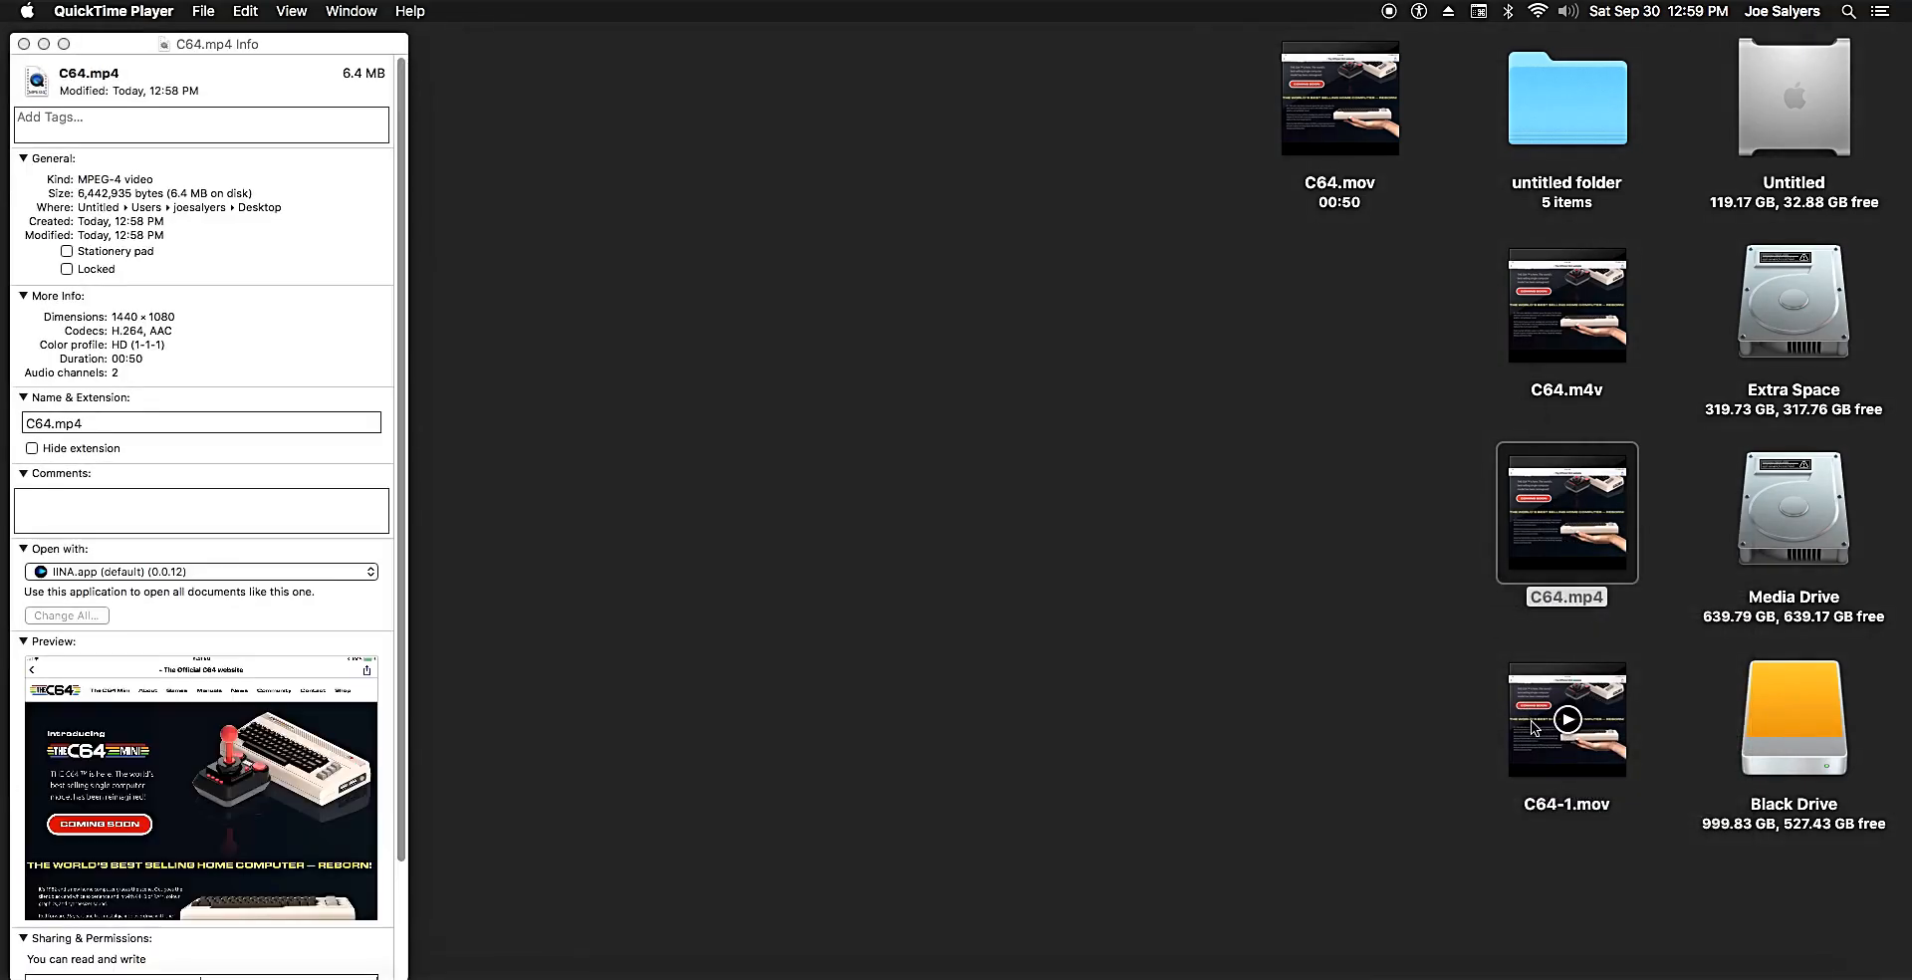
{"action": "right_click", "coordinate": [1310, 129]}
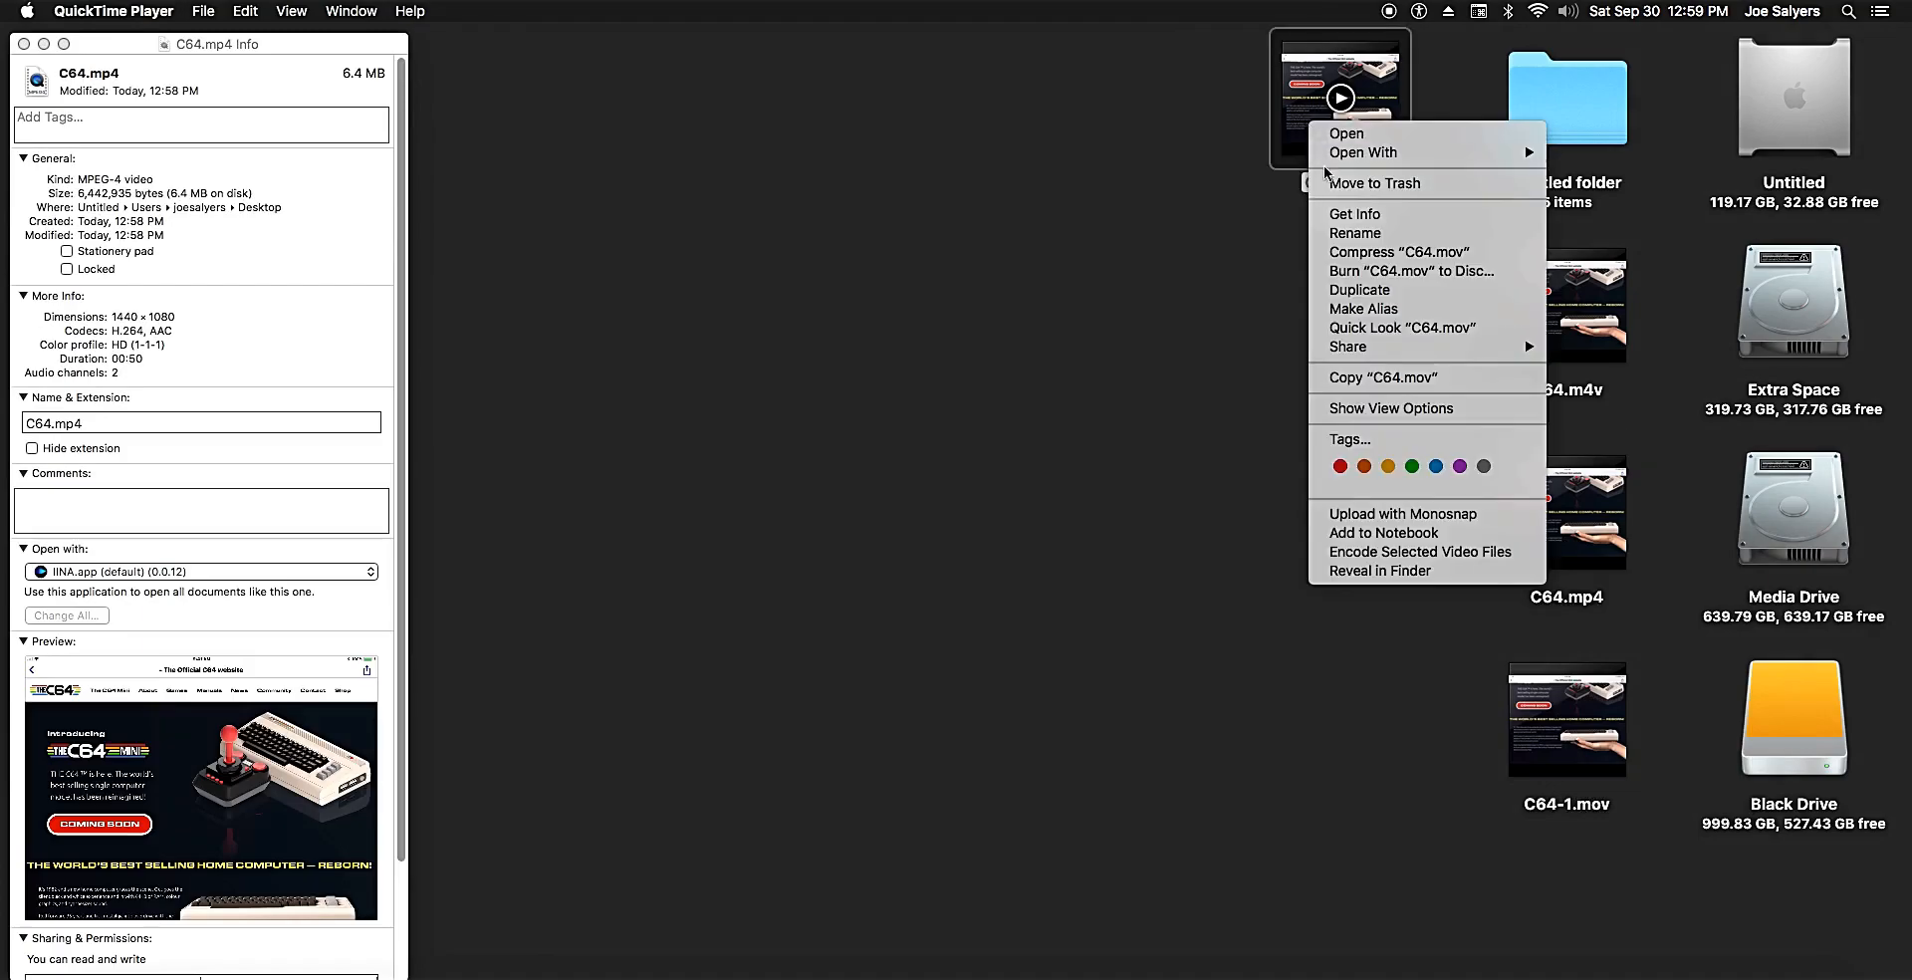
{"action": "left_click", "coordinate": [1343, 217]}
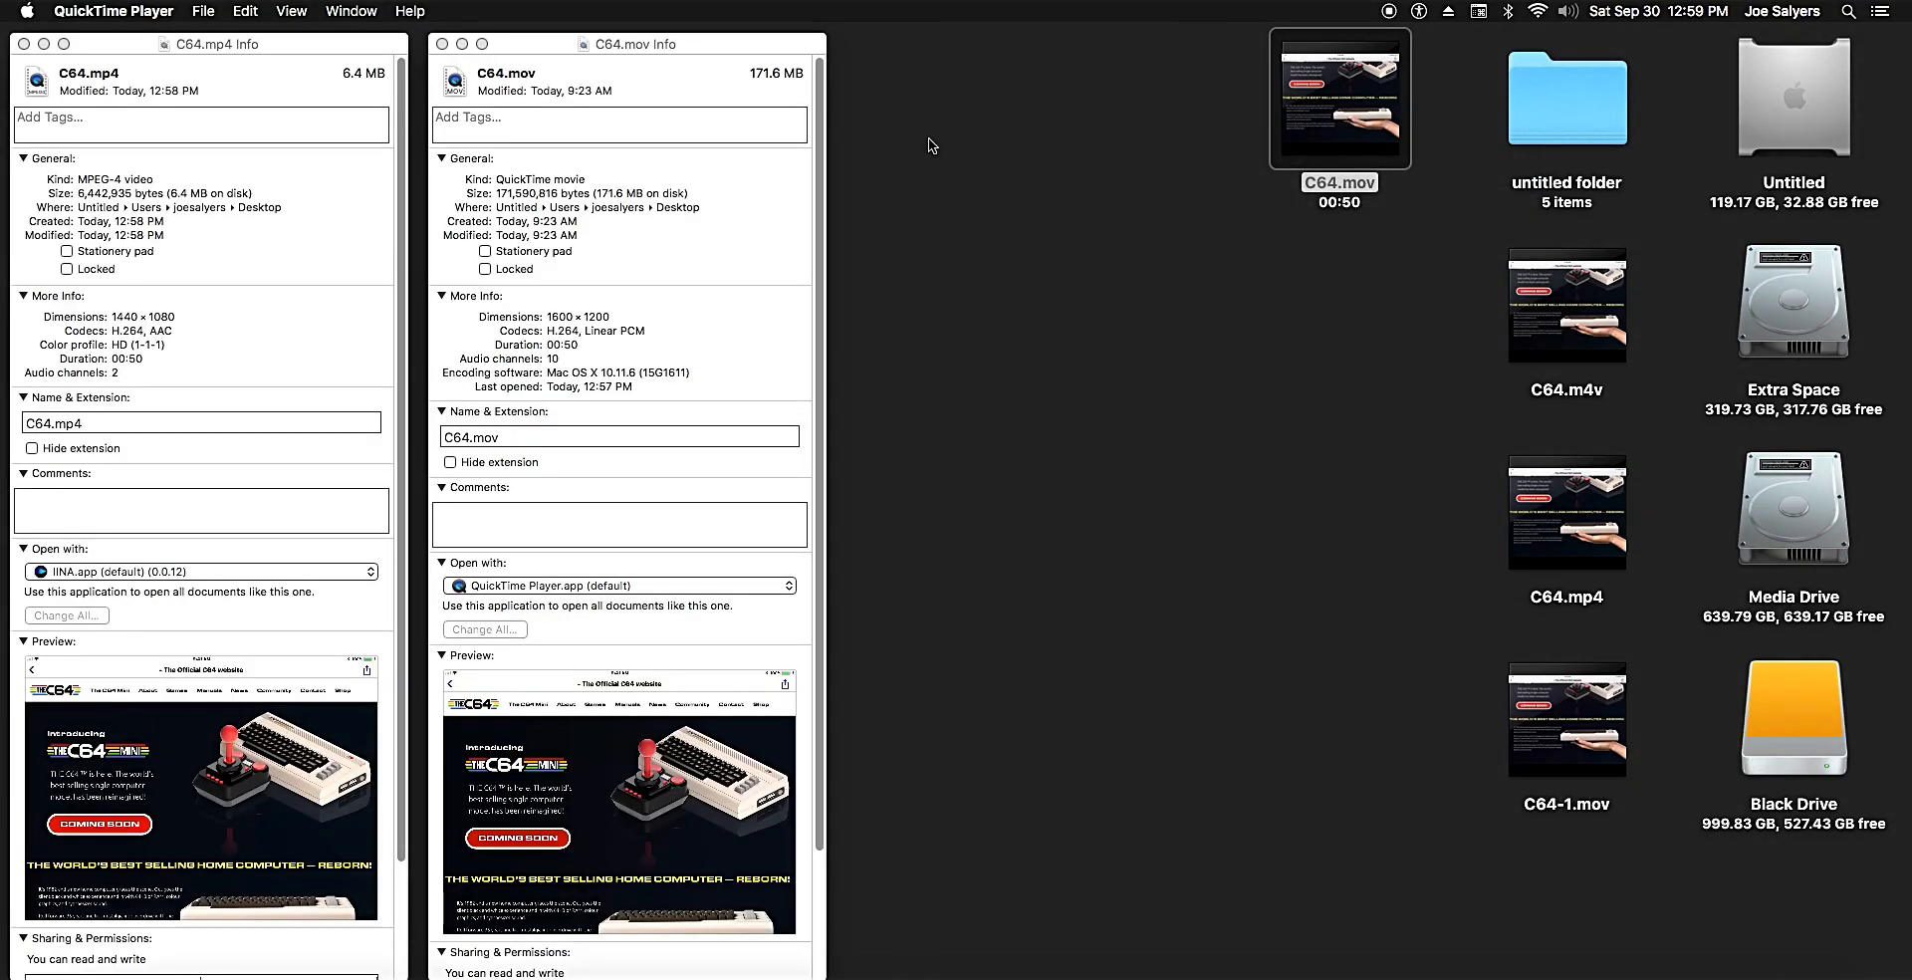
{"action": "mouse_move", "coordinate": [1517, 355]}
{"action": "right_click", "coordinate": [1518, 356]}
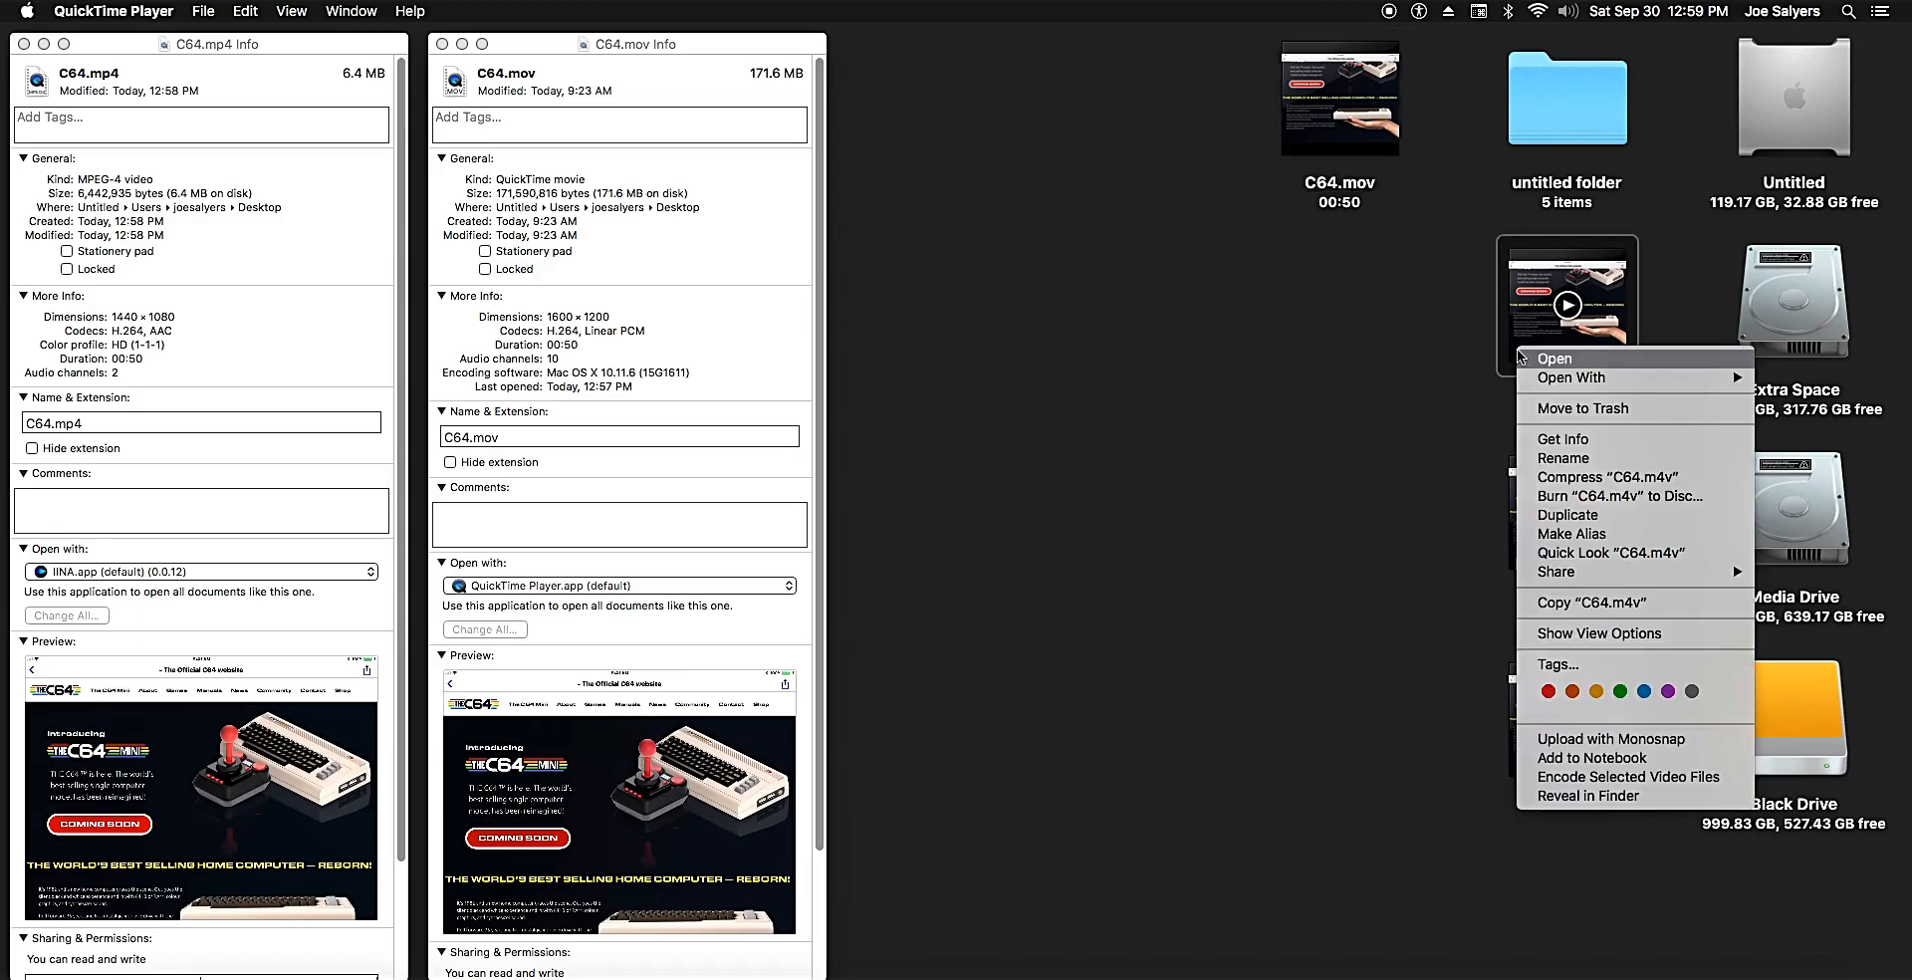
{"action": "left_click", "coordinate": [1559, 441]}
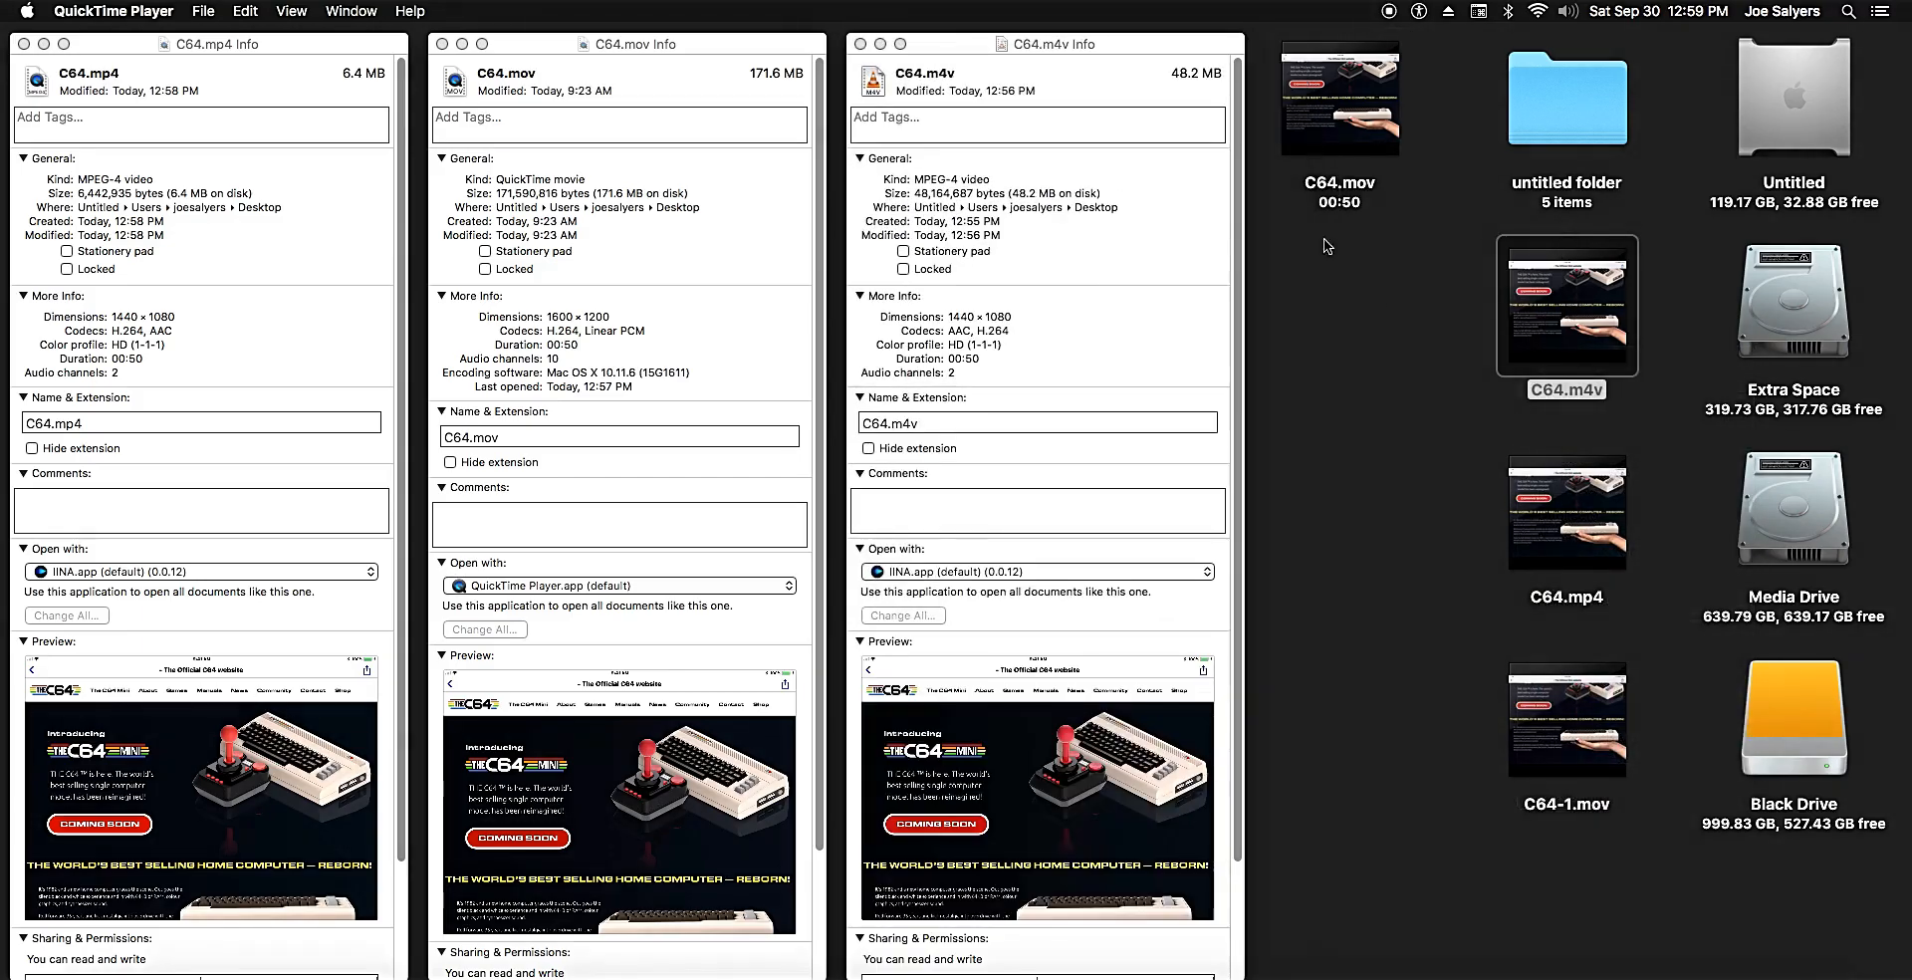
{"action": "left_click", "coordinate": [860, 43]}
{"action": "left_click", "coordinate": [441, 44]}
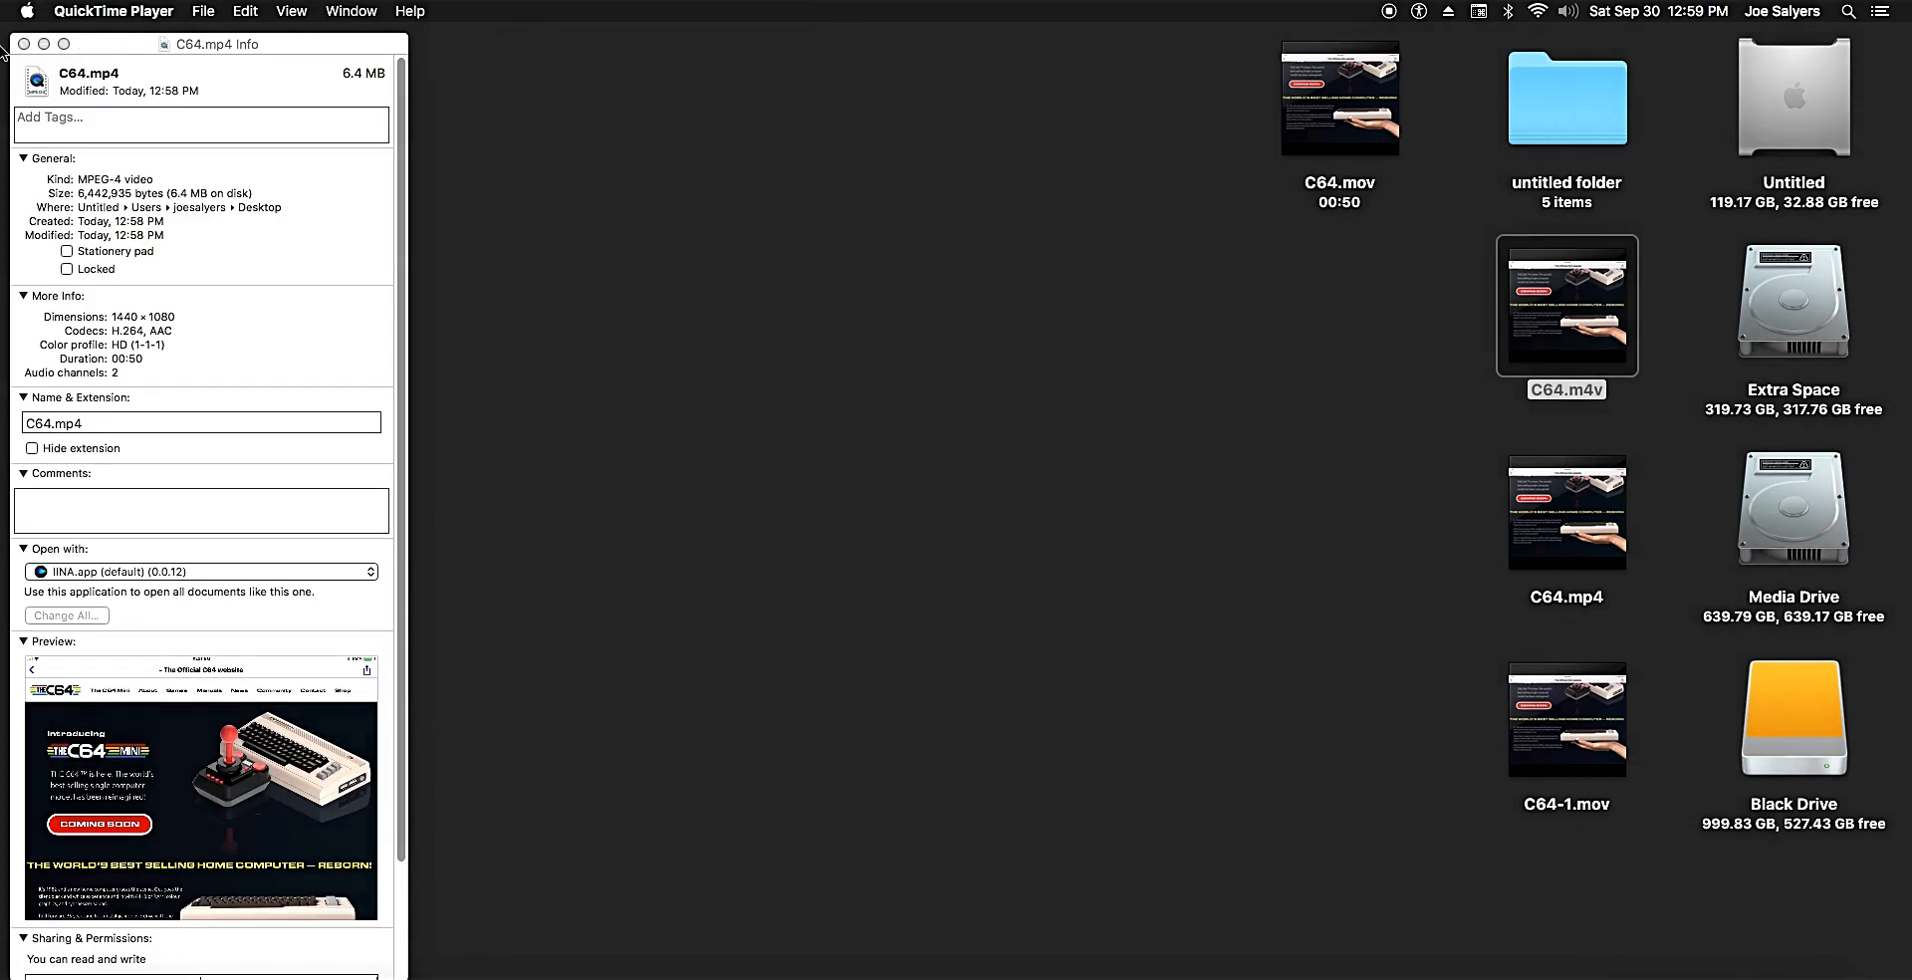
{"action": "left_click", "coordinate": [24, 44]}
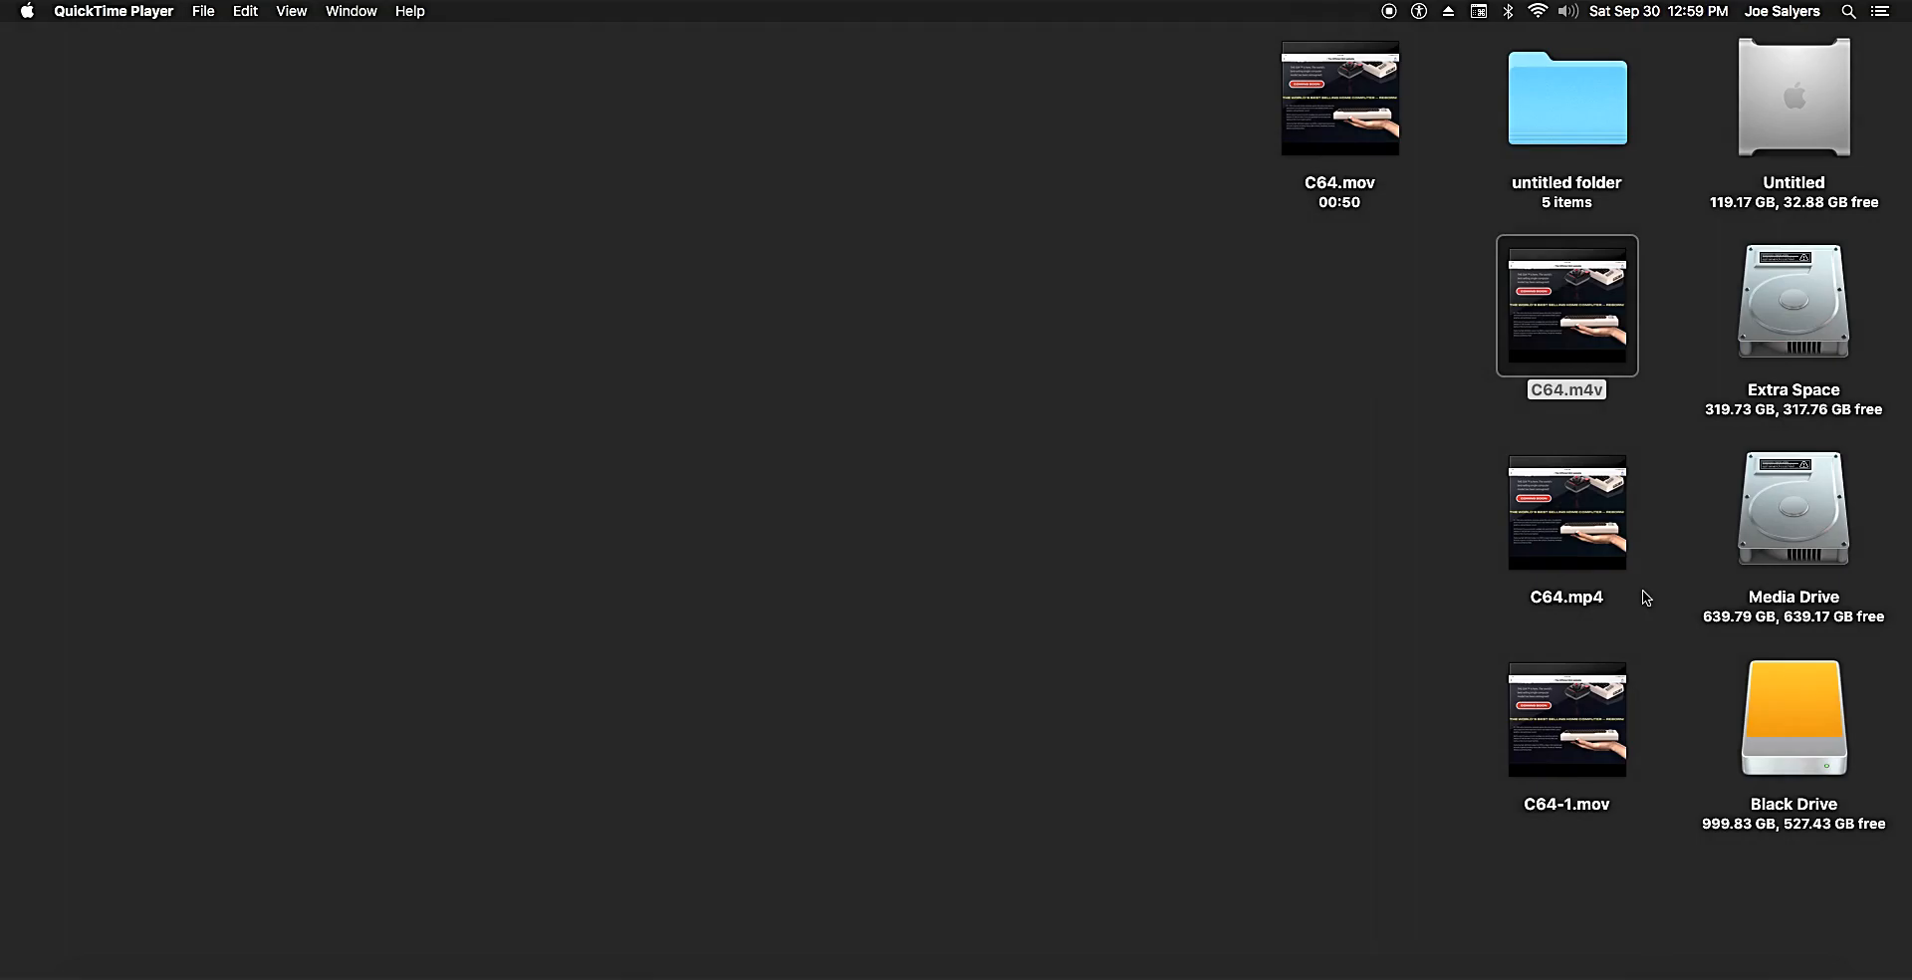
Preview the original C64.mov with Quick Look, followed by C64-1.mov, C64.m4v and C64.mp4, to judge their picture quality
{"action": "left_click", "coordinate": [1301, 144]}
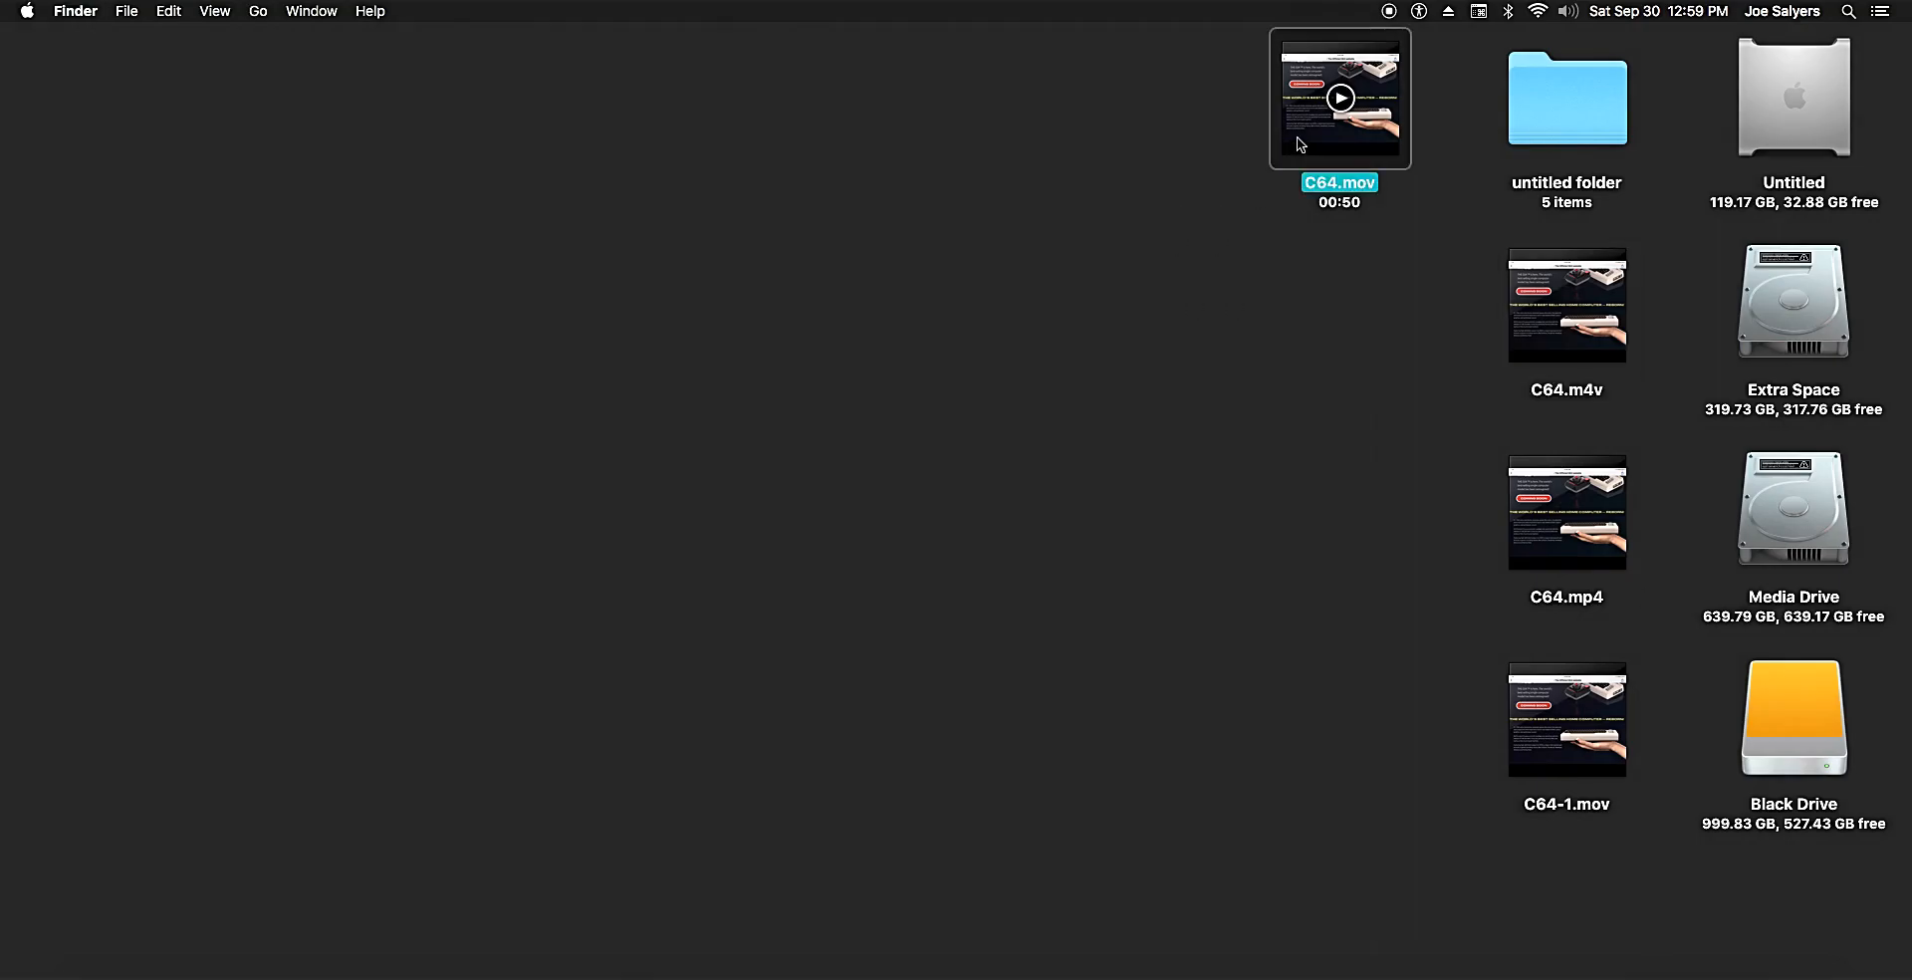
{"action": "key", "text": "space"}
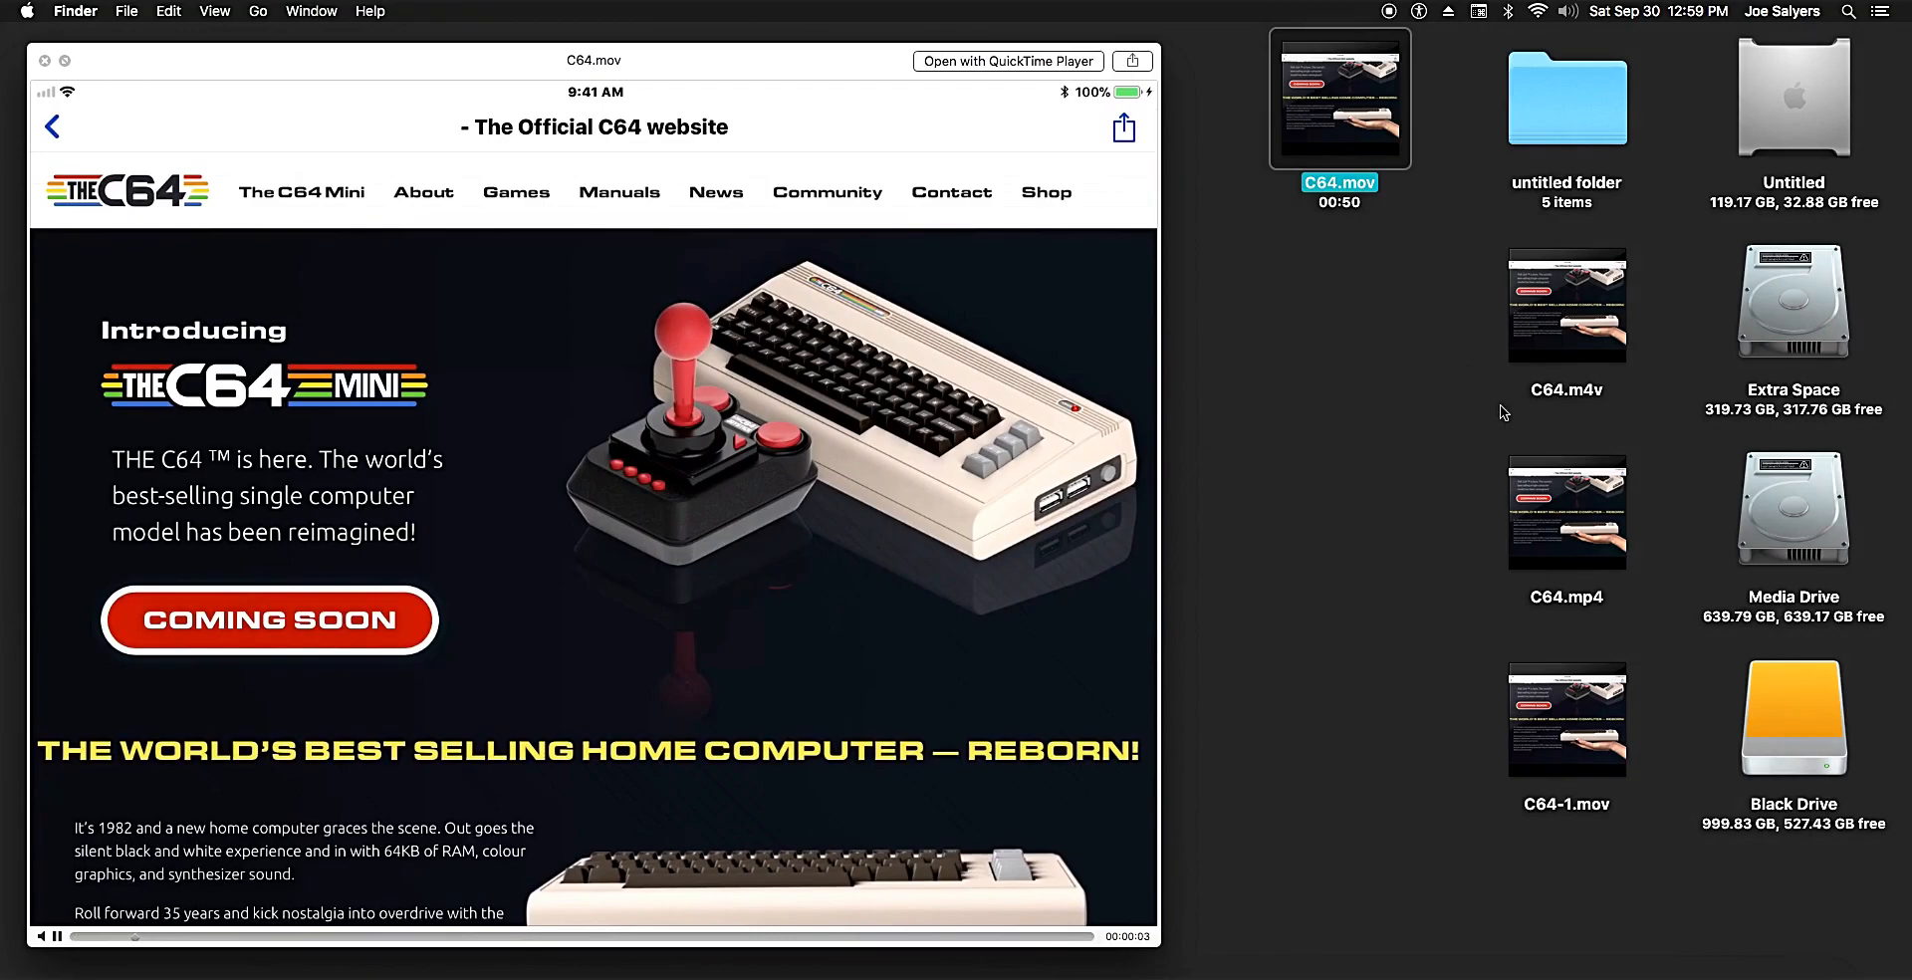
{"action": "left_click", "coordinate": [1541, 715]}
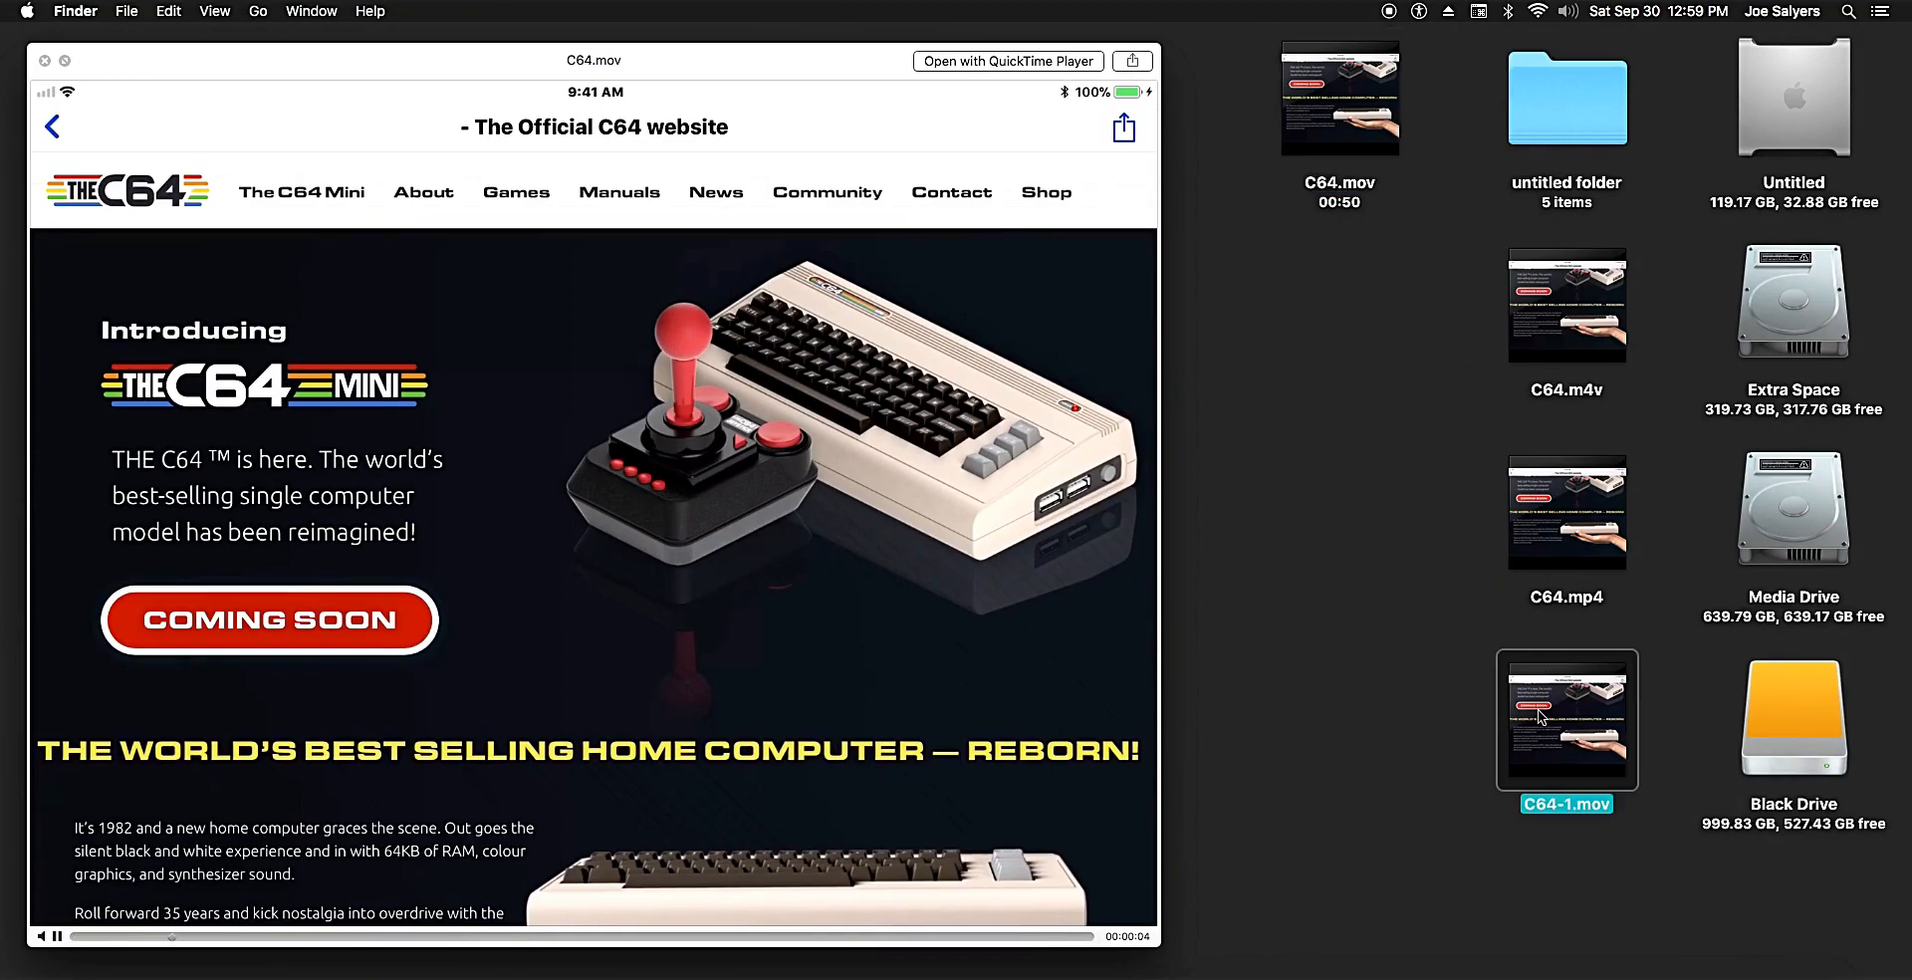
{"action": "left_click", "coordinate": [1533, 339]}
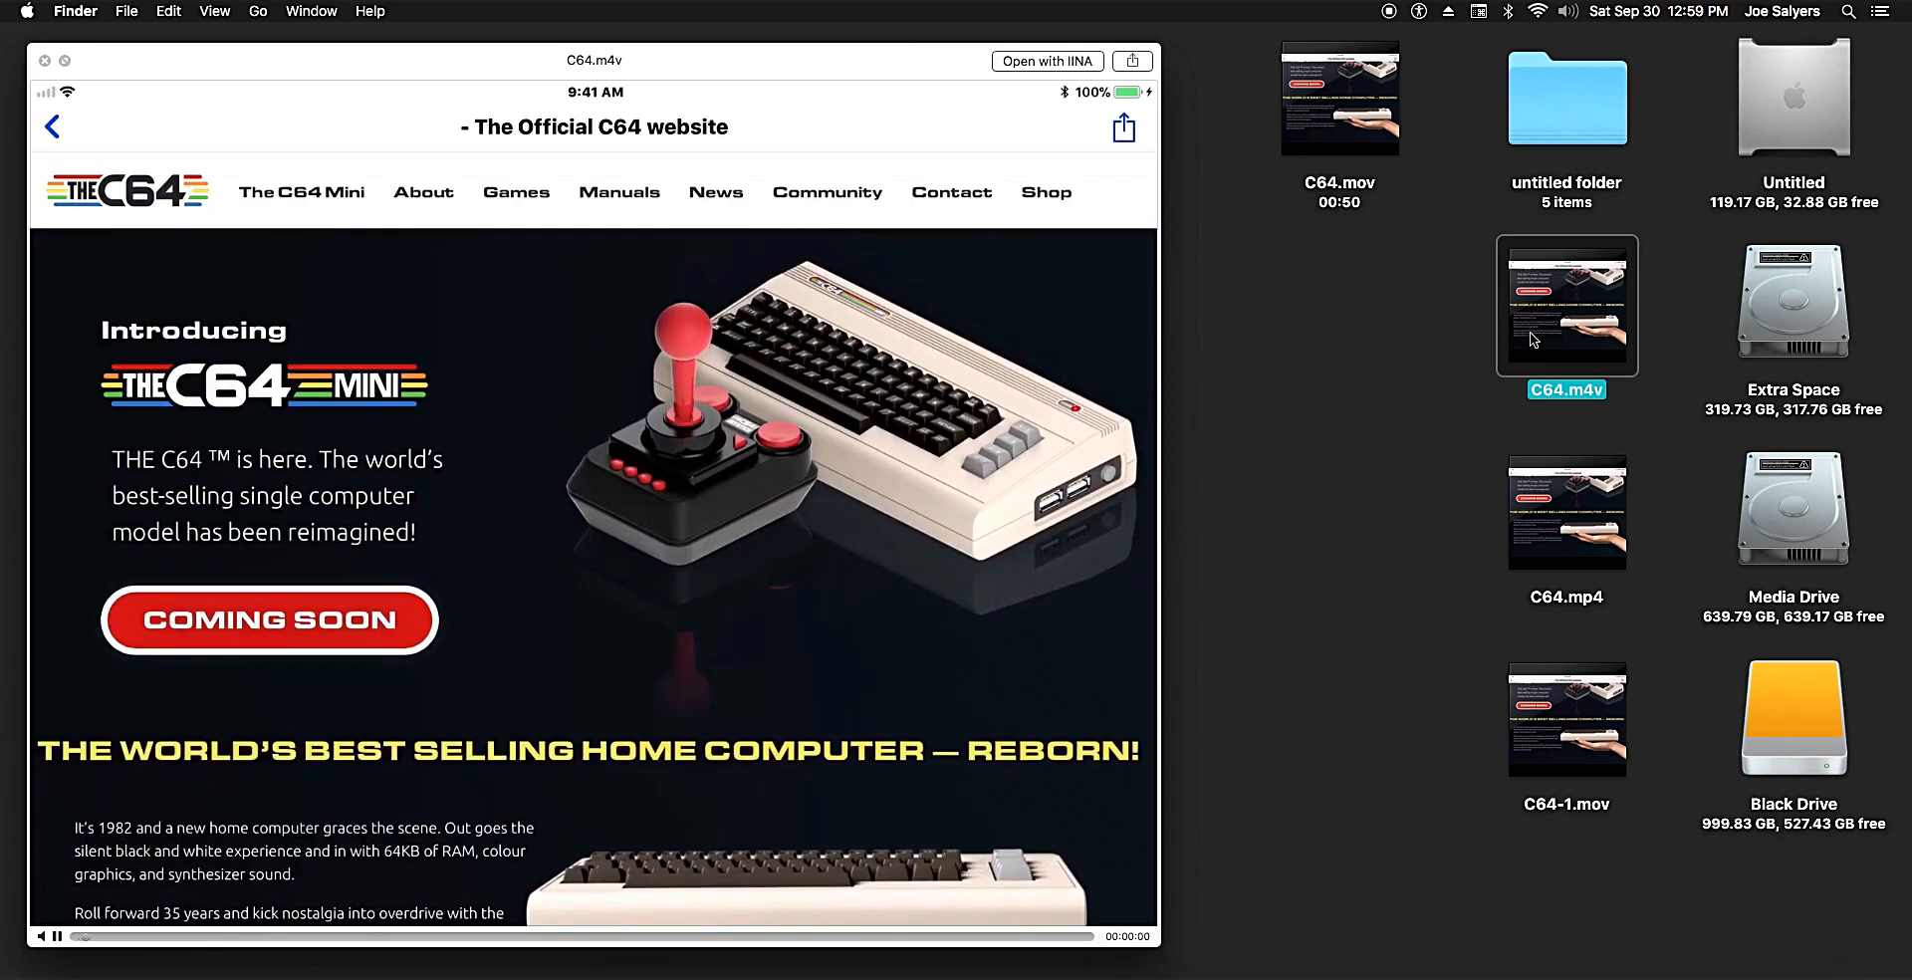
{"action": "left_click", "coordinate": [1532, 506]}
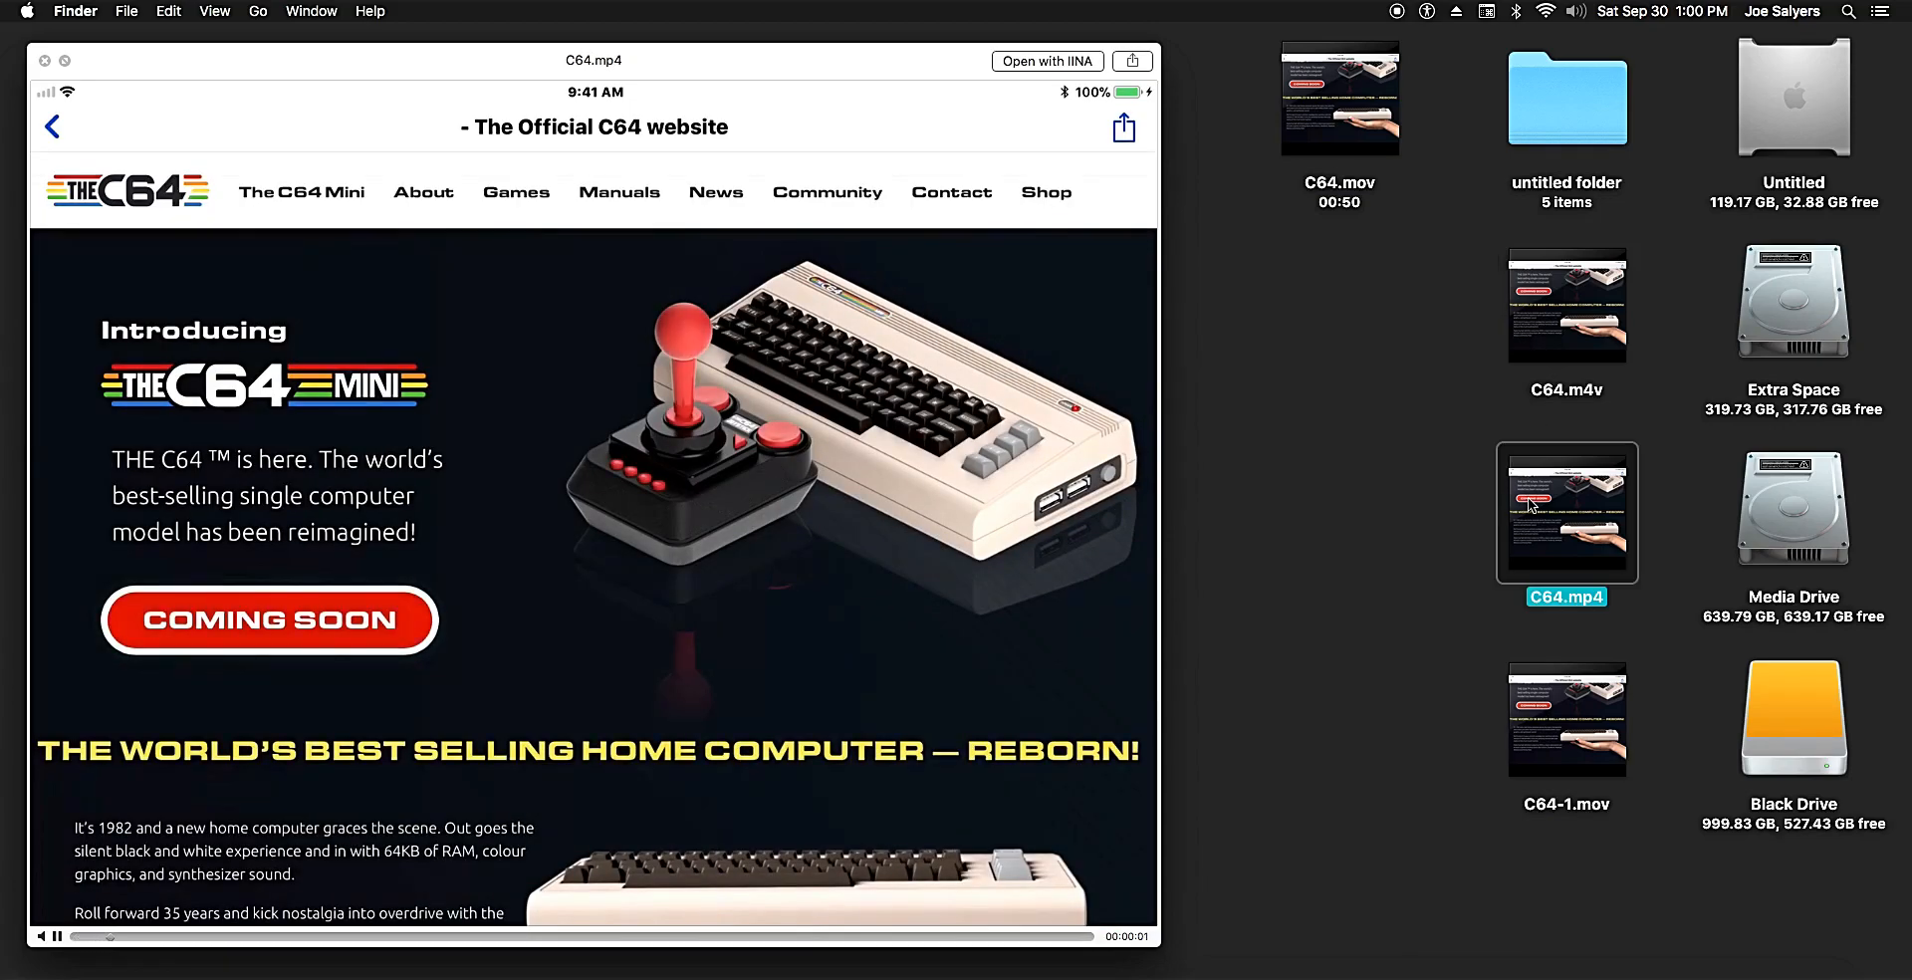
Compare the original C64.mov preview again with C64.mp4, C64-1.mov and C64.m4v, ending on C64.mp4, and close the preview
{"action": "left_click", "coordinate": [1381, 153]}
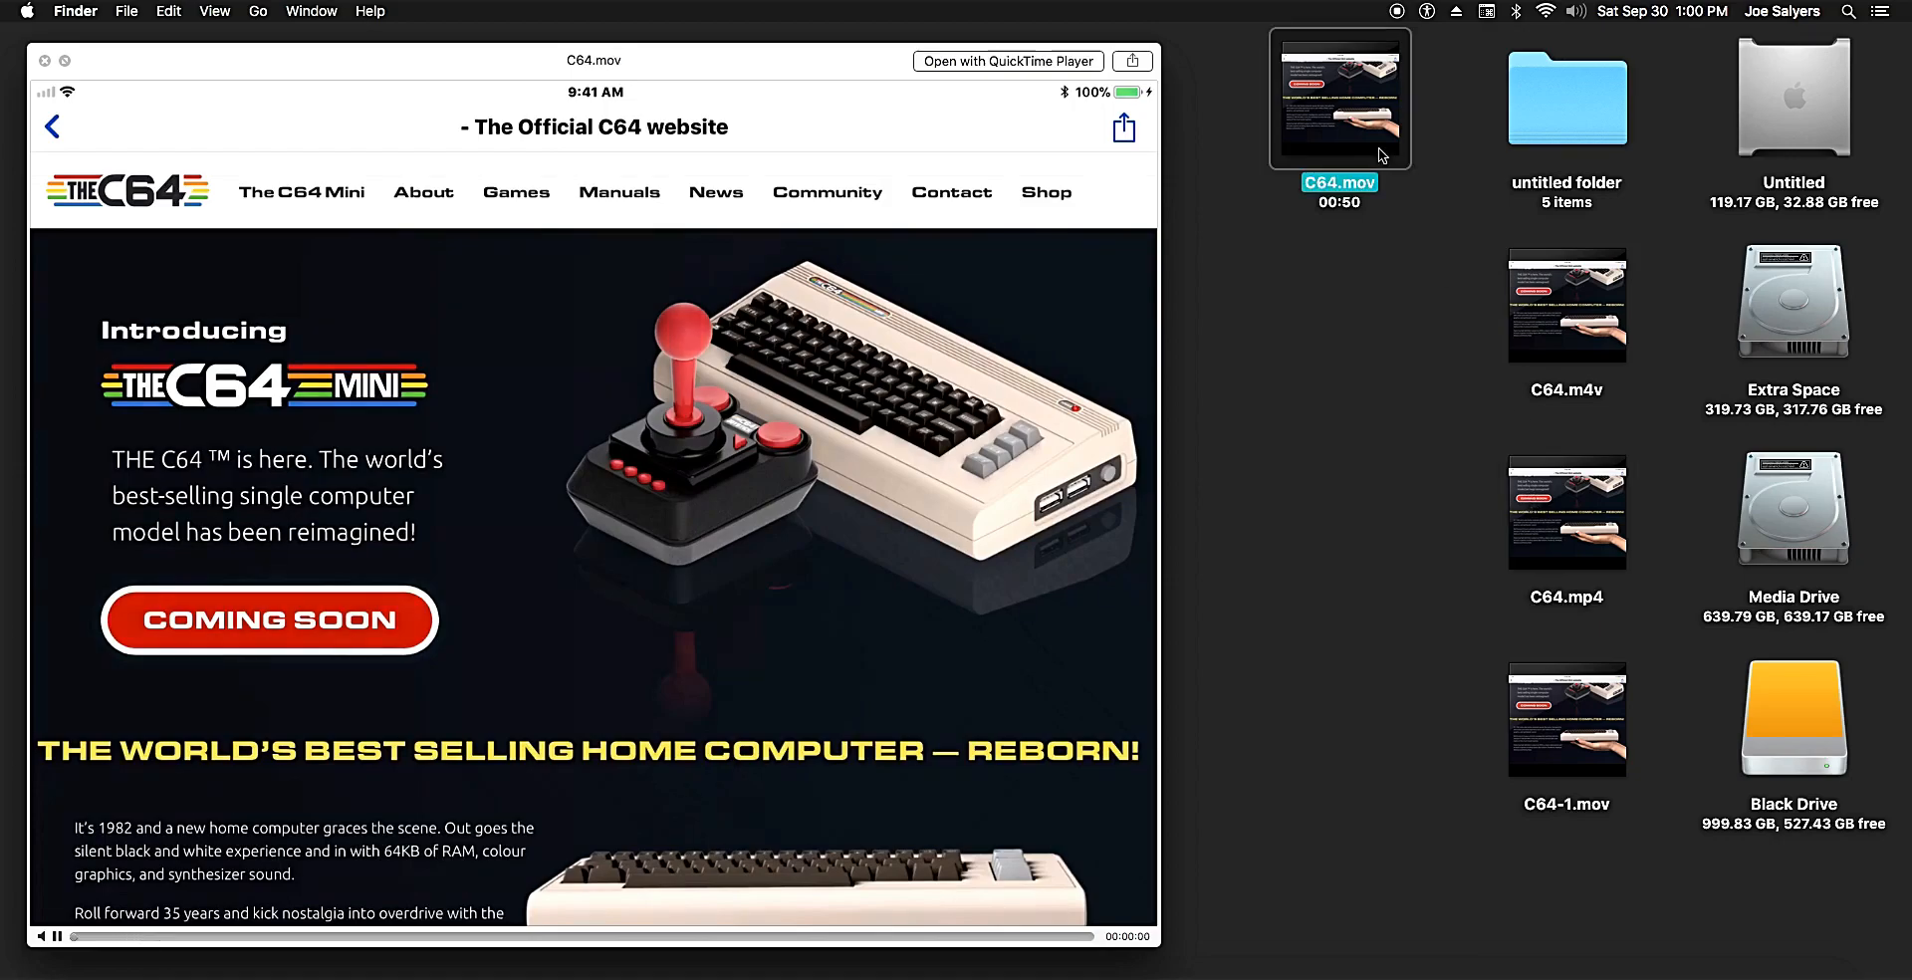
{"action": "left_click", "coordinate": [1545, 486]}
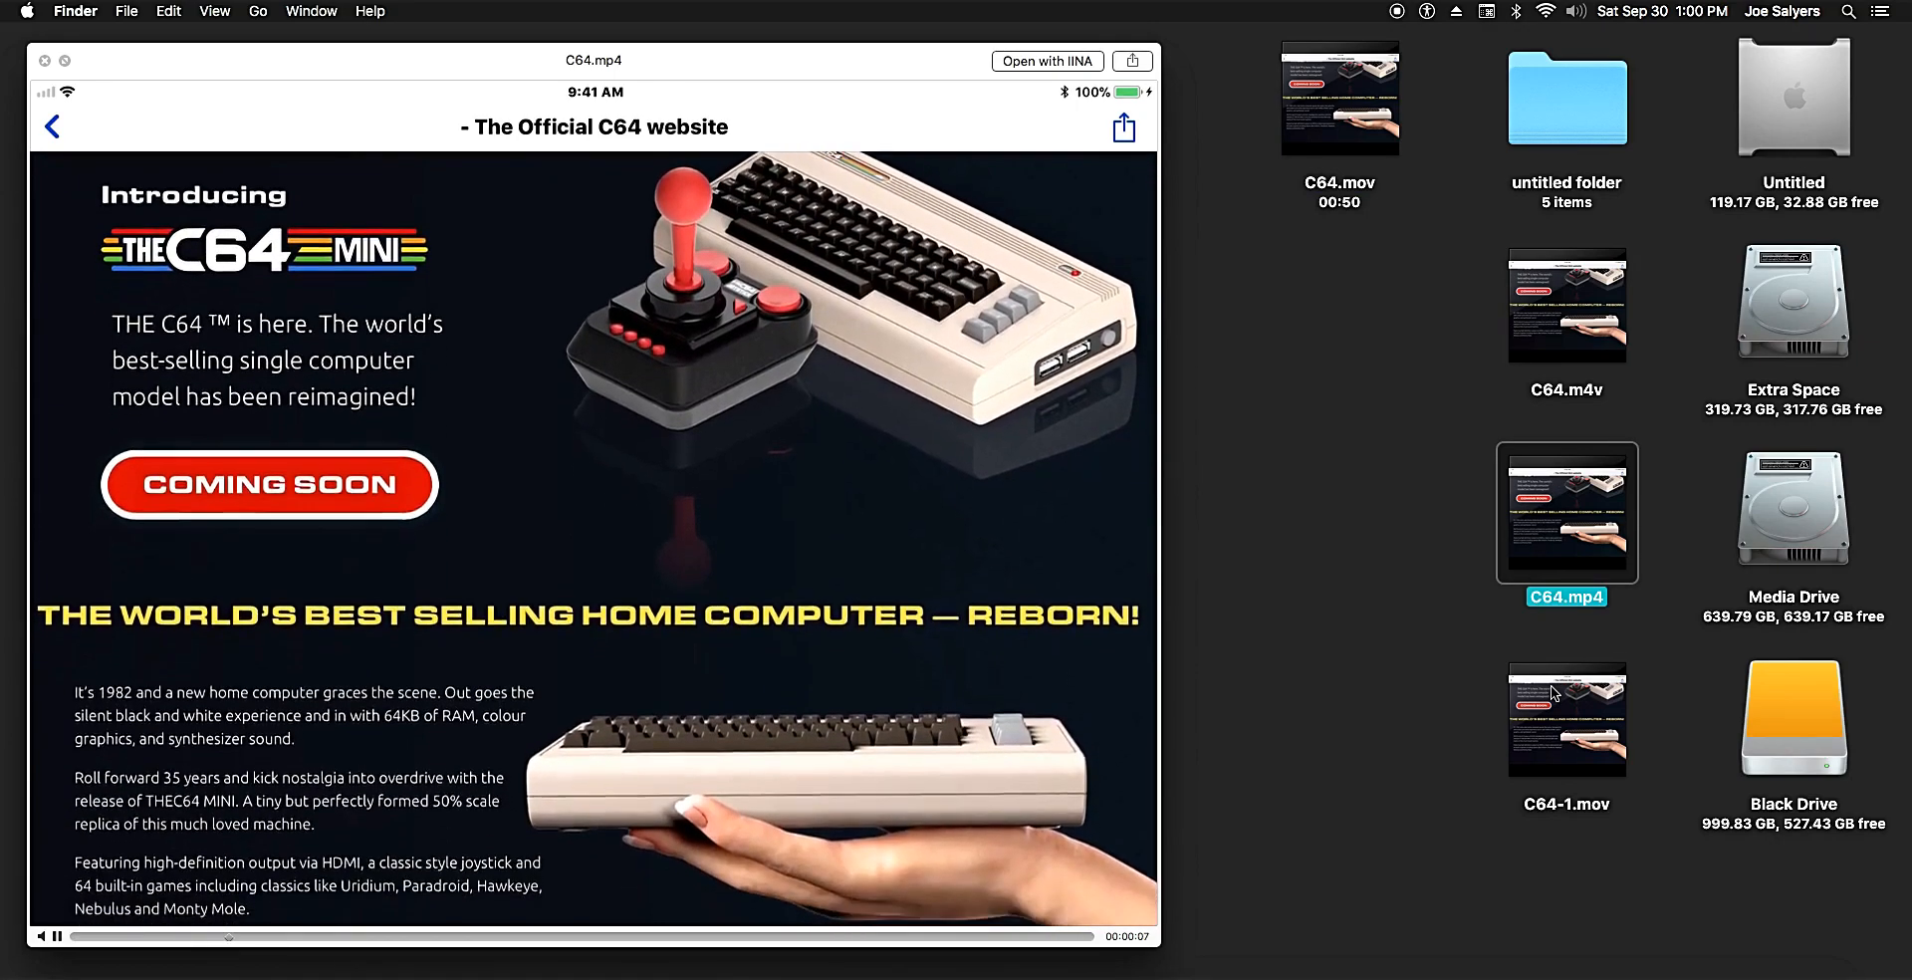
{"action": "left_click", "coordinate": [1555, 693]}
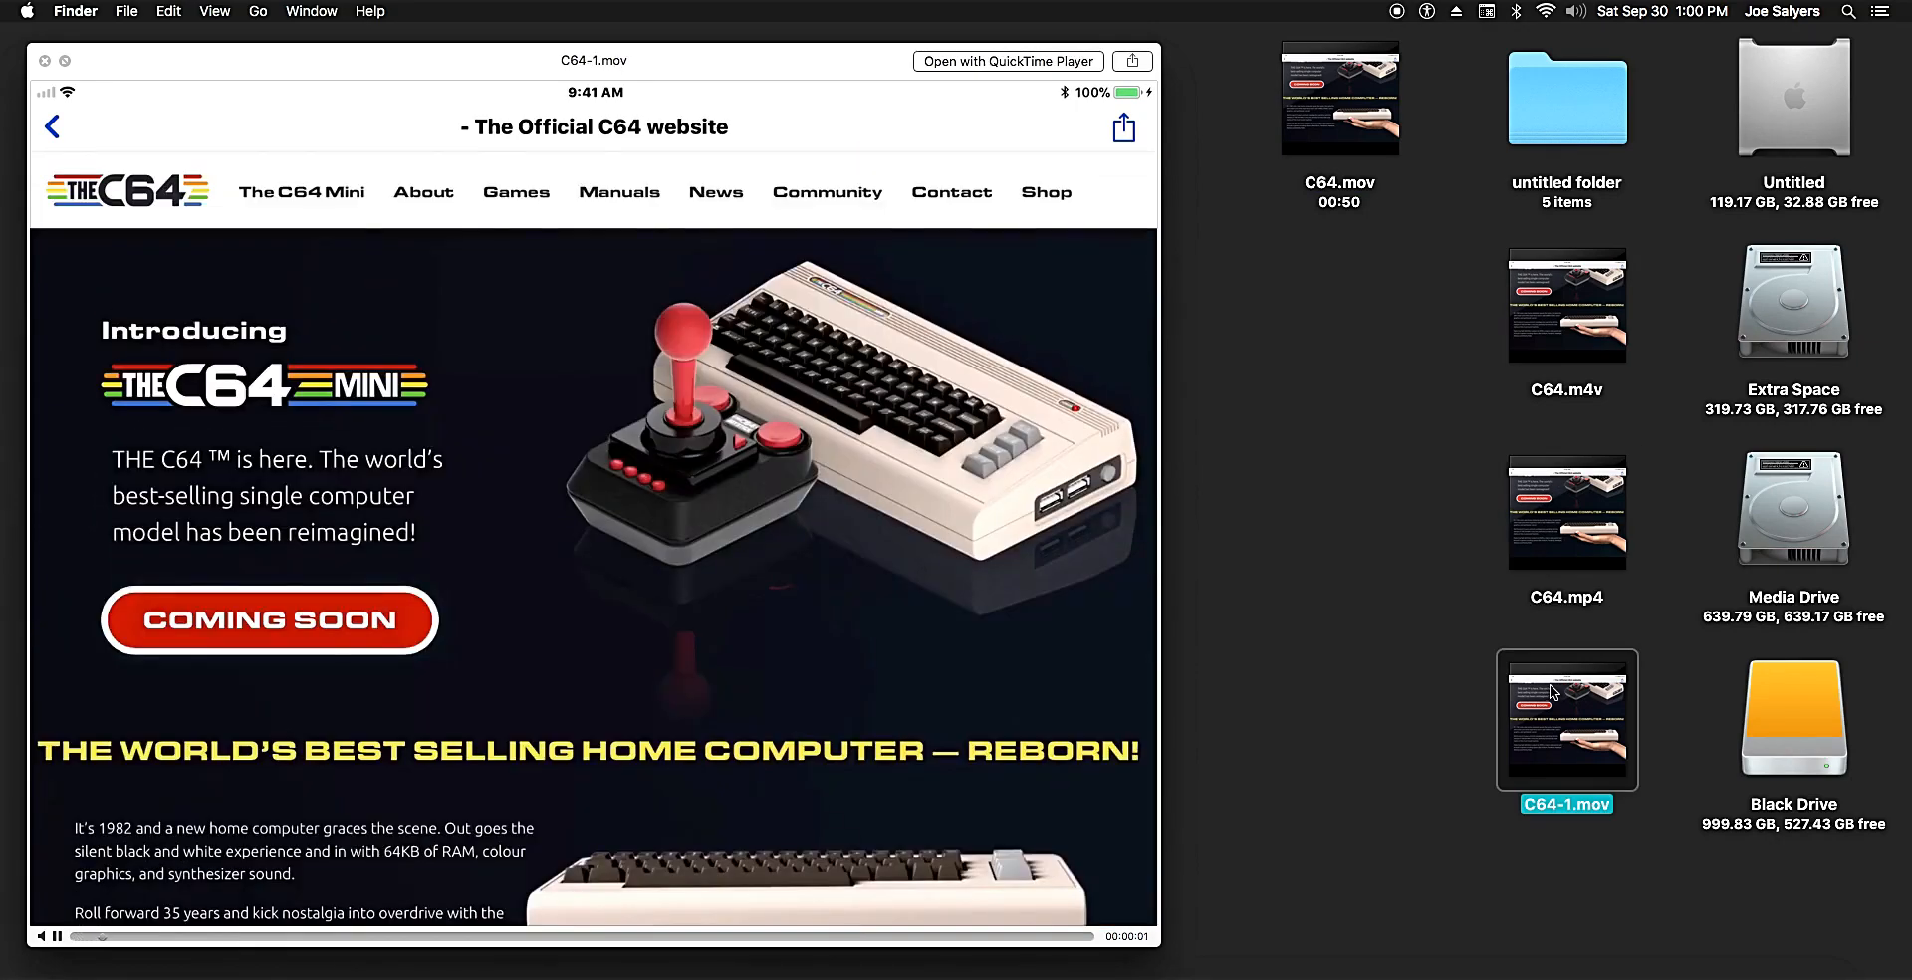
{"action": "left_click", "coordinate": [1542, 326]}
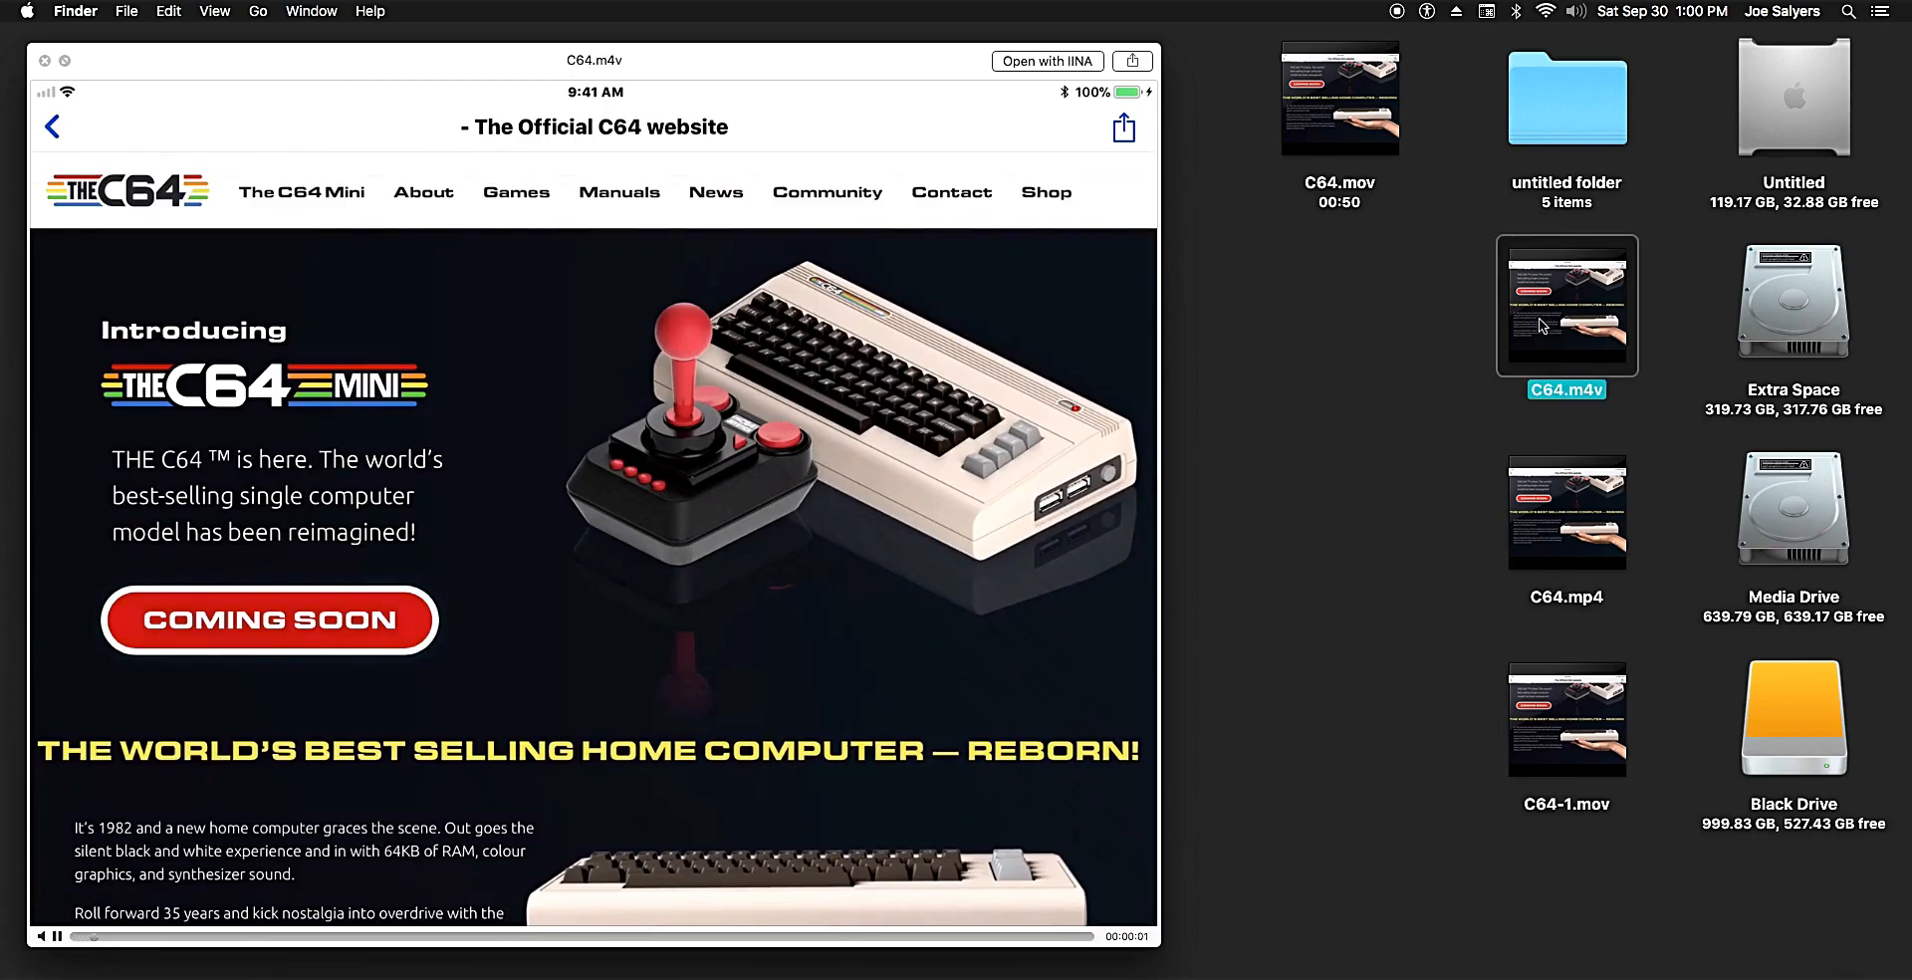
{"action": "left_click", "coordinate": [1550, 495]}
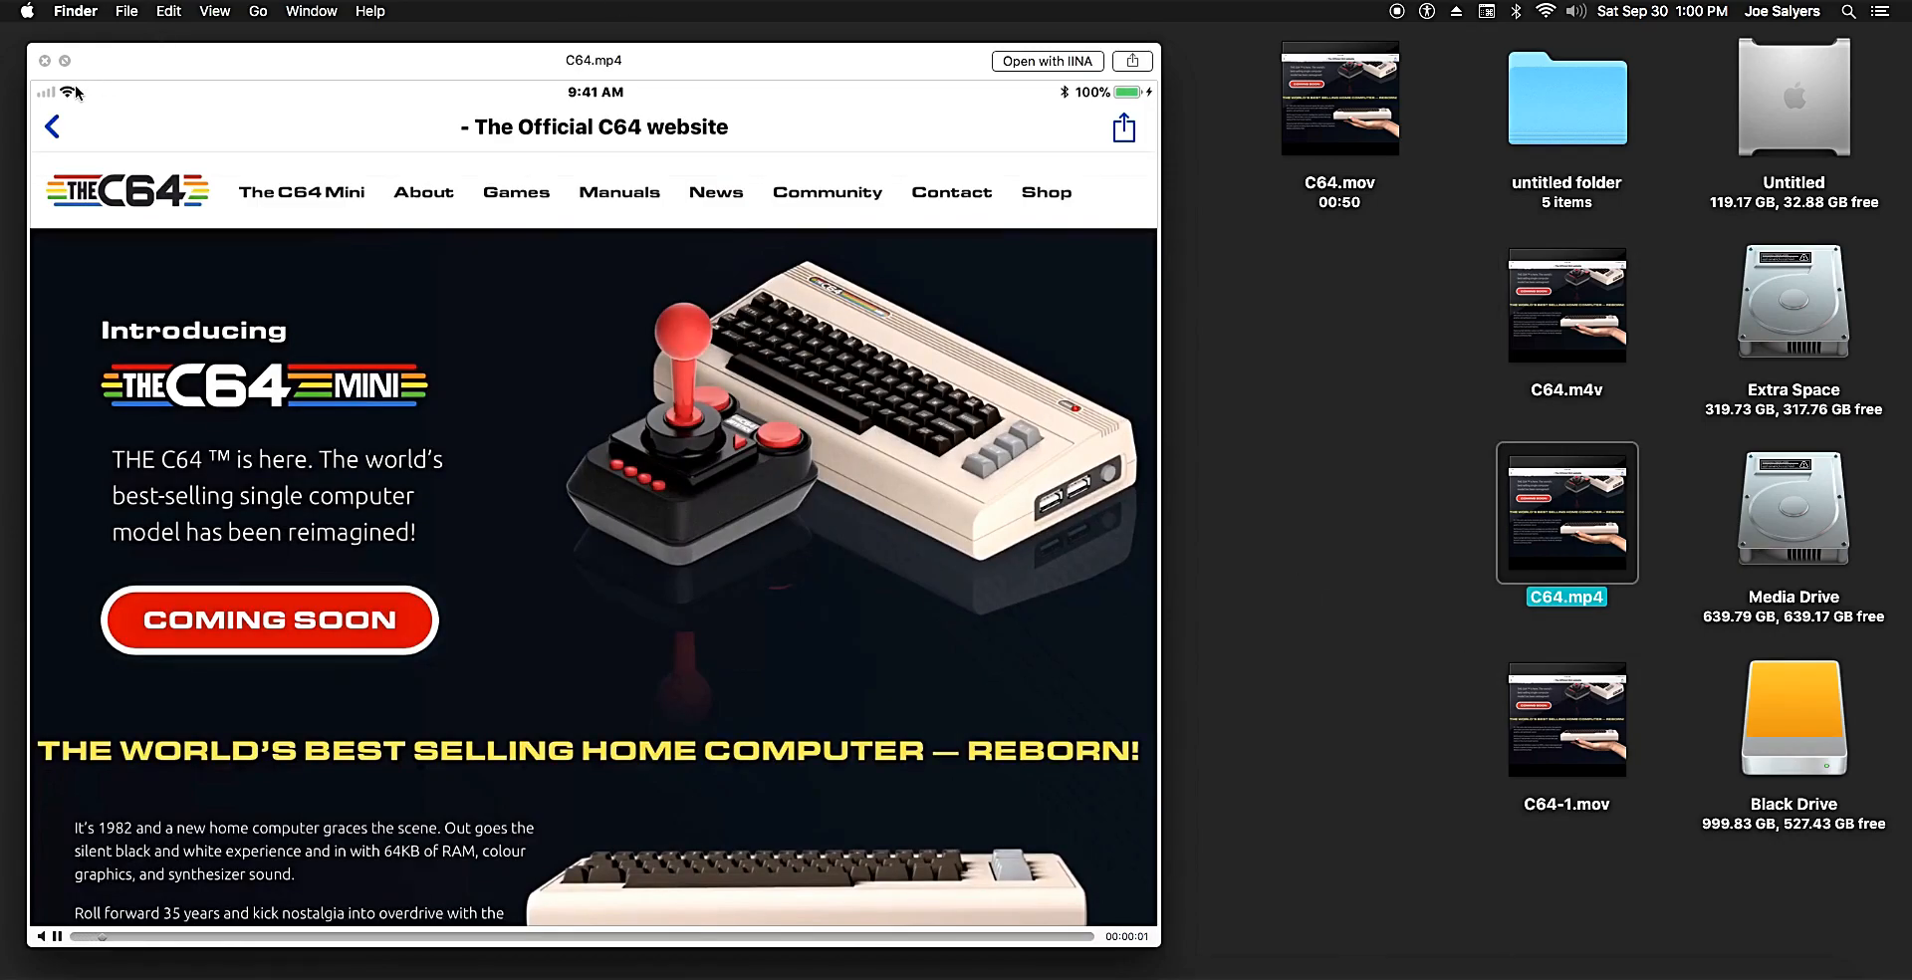
{"action": "left_click", "coordinate": [44, 61]}
Show the file info of C64.mov, C64-1.mov, C64.m4v and C64.mp4 side by side to compare their sizes
{"action": "right_click", "coordinate": [1295, 125]}
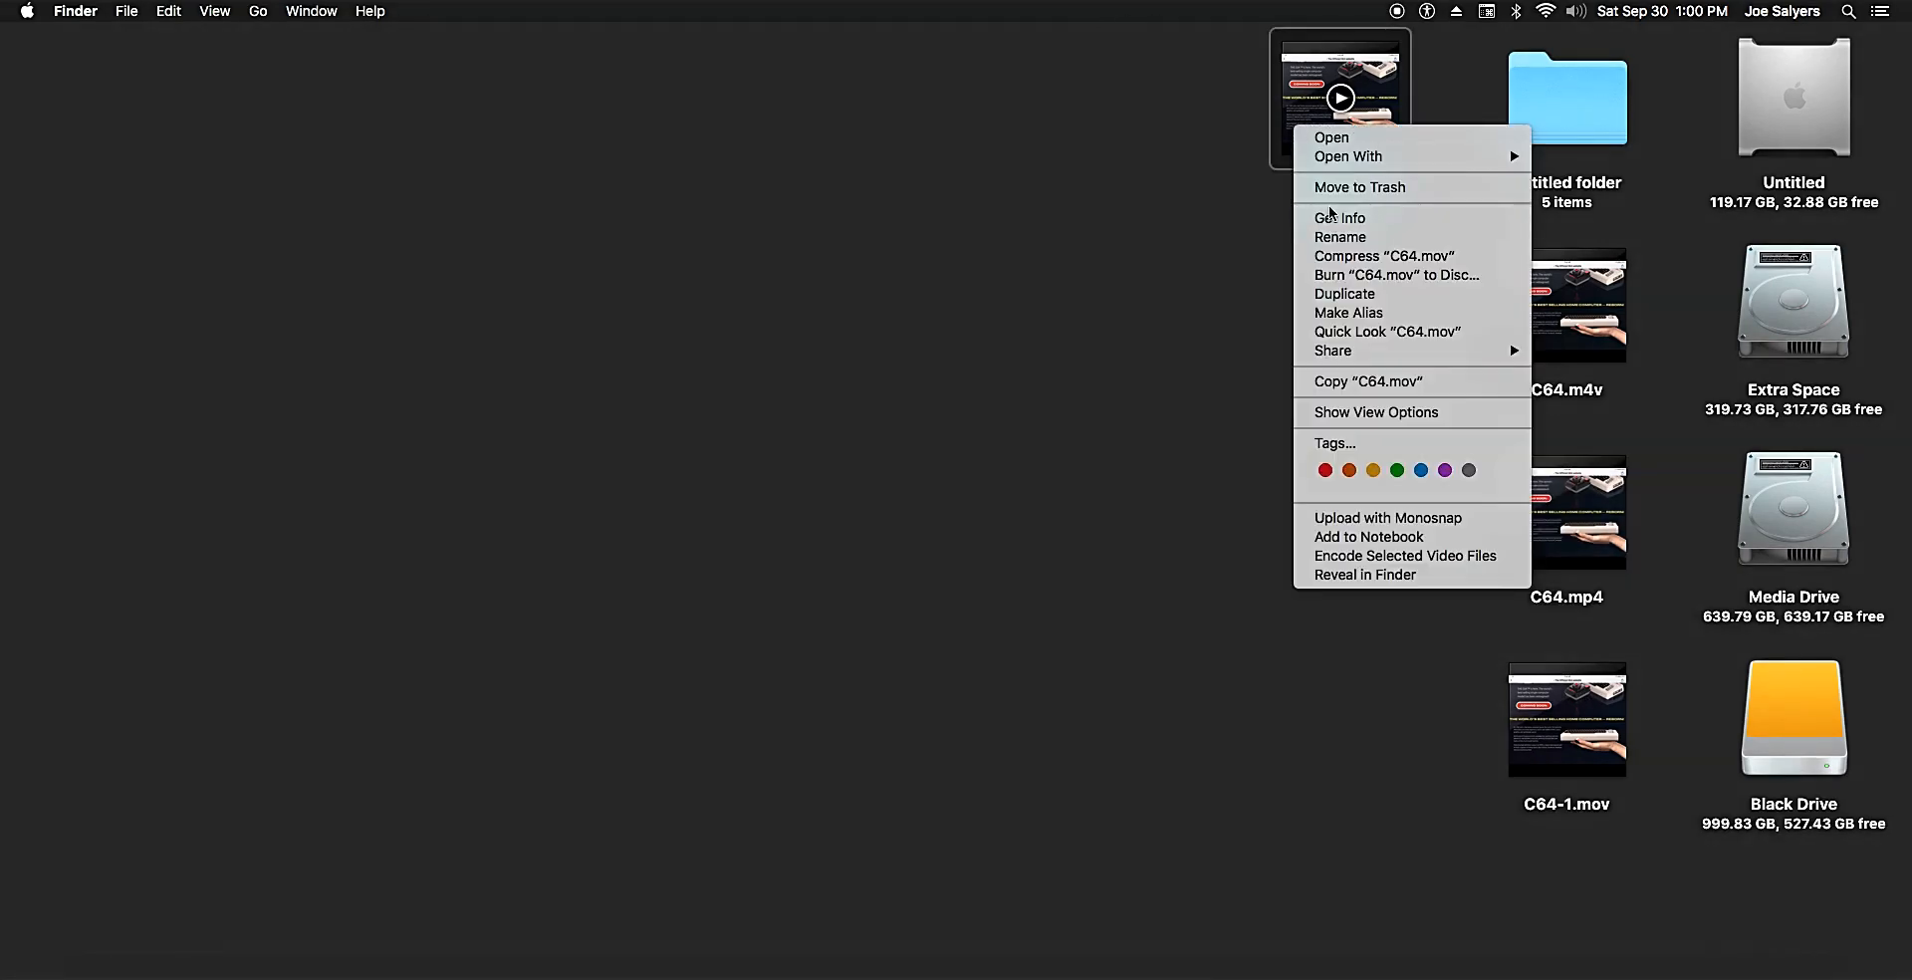
{"action": "left_click", "coordinate": [1338, 218]}
{"action": "right_click", "coordinate": [1534, 735]}
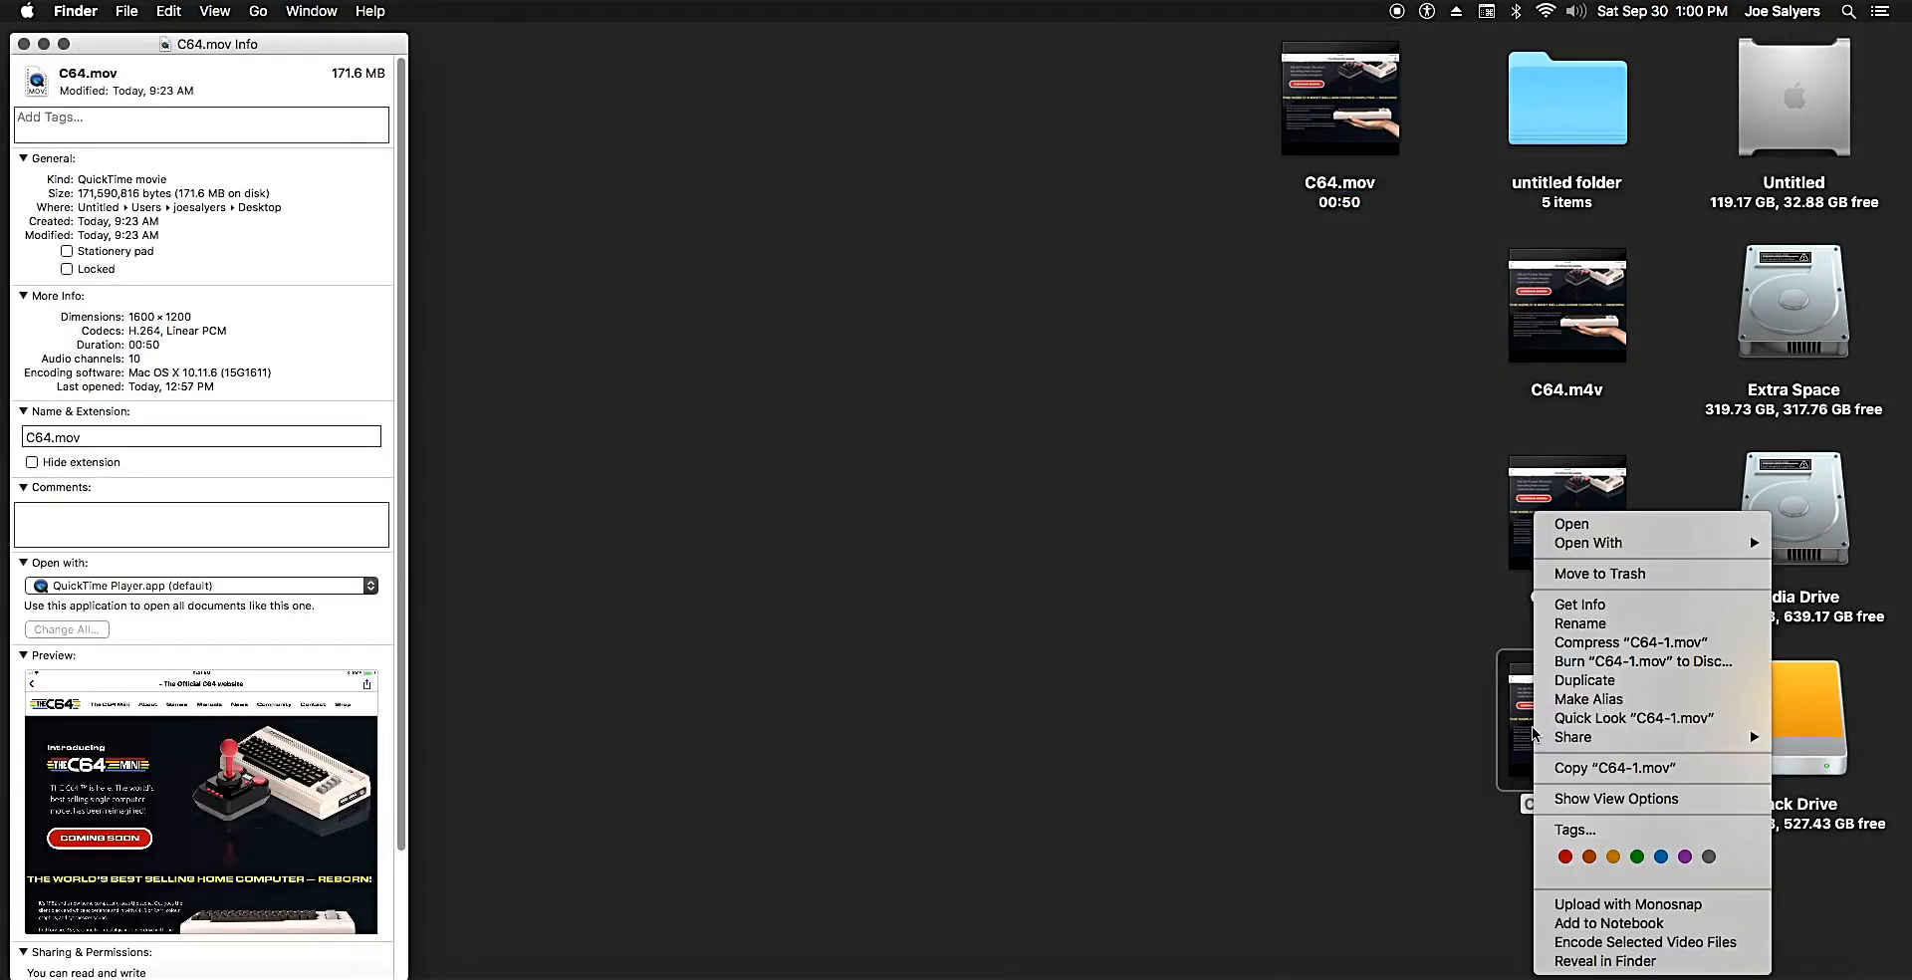
{"action": "left_click", "coordinate": [1579, 605]}
{"action": "right_click", "coordinate": [1538, 337]}
{"action": "left_click", "coordinate": [1580, 424]}
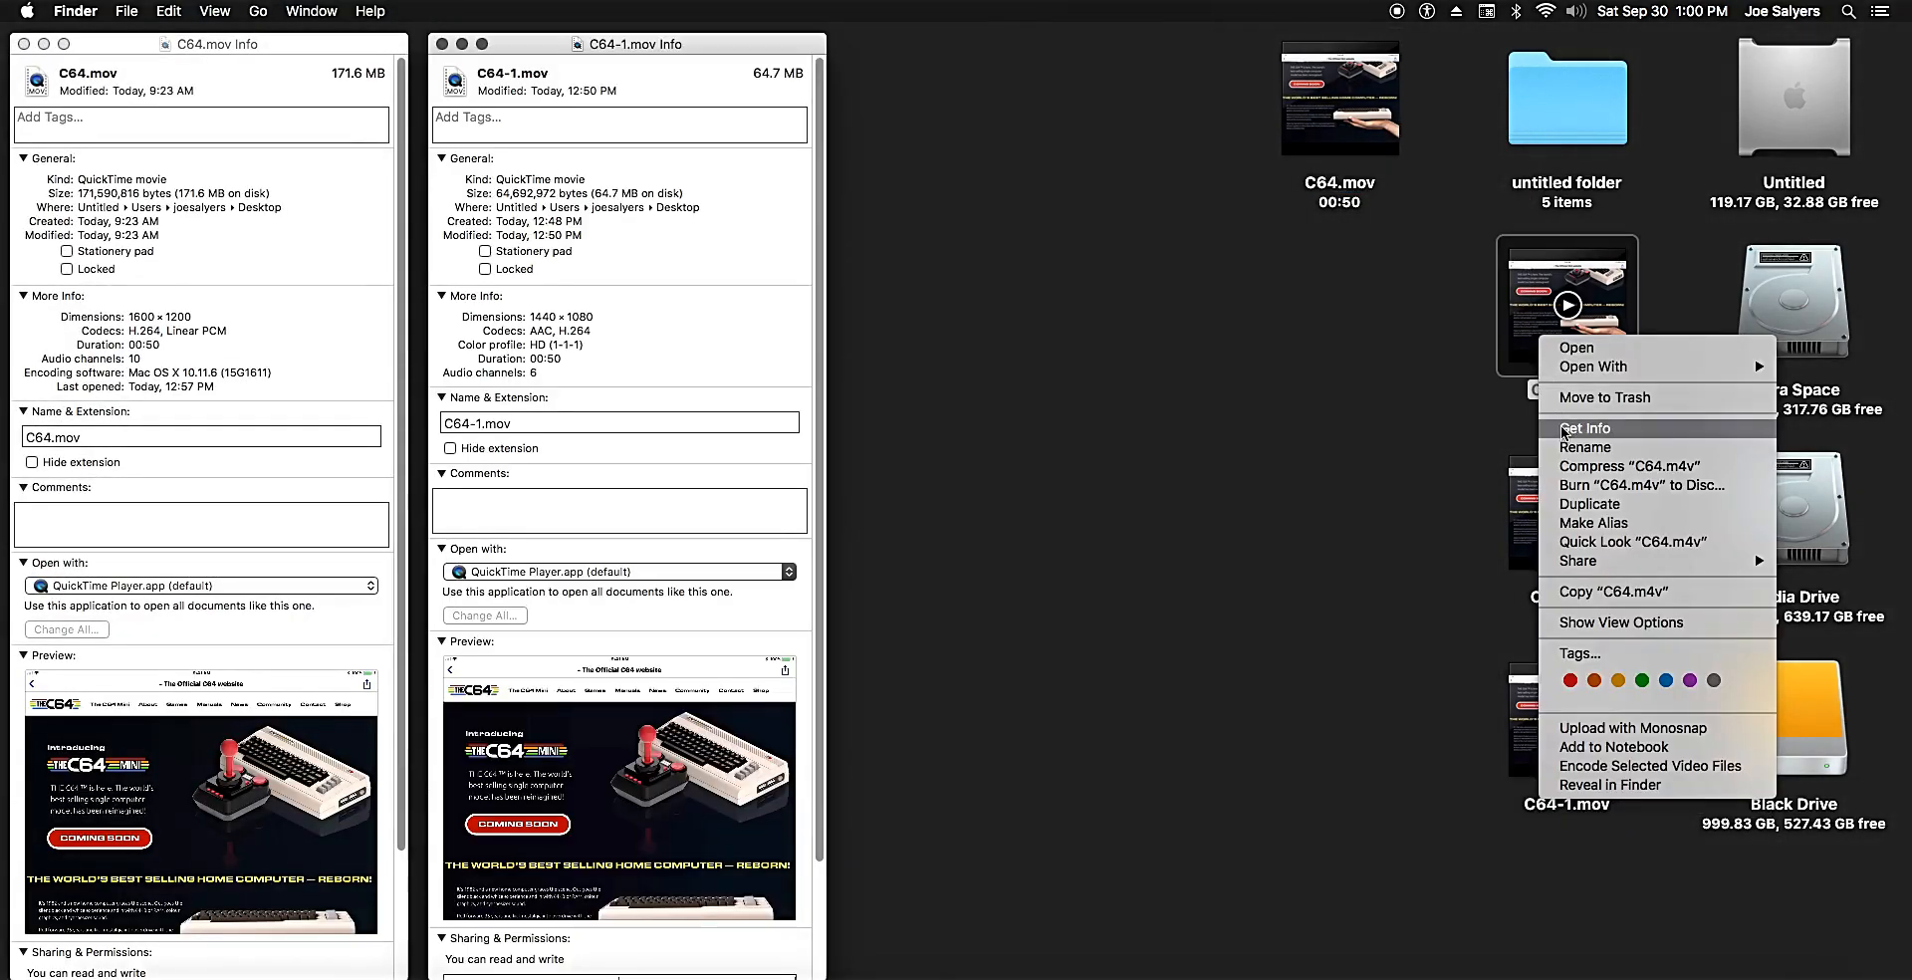
{"action": "right_click", "coordinate": [1535, 536]}
{"action": "left_click", "coordinate": [1579, 618]}
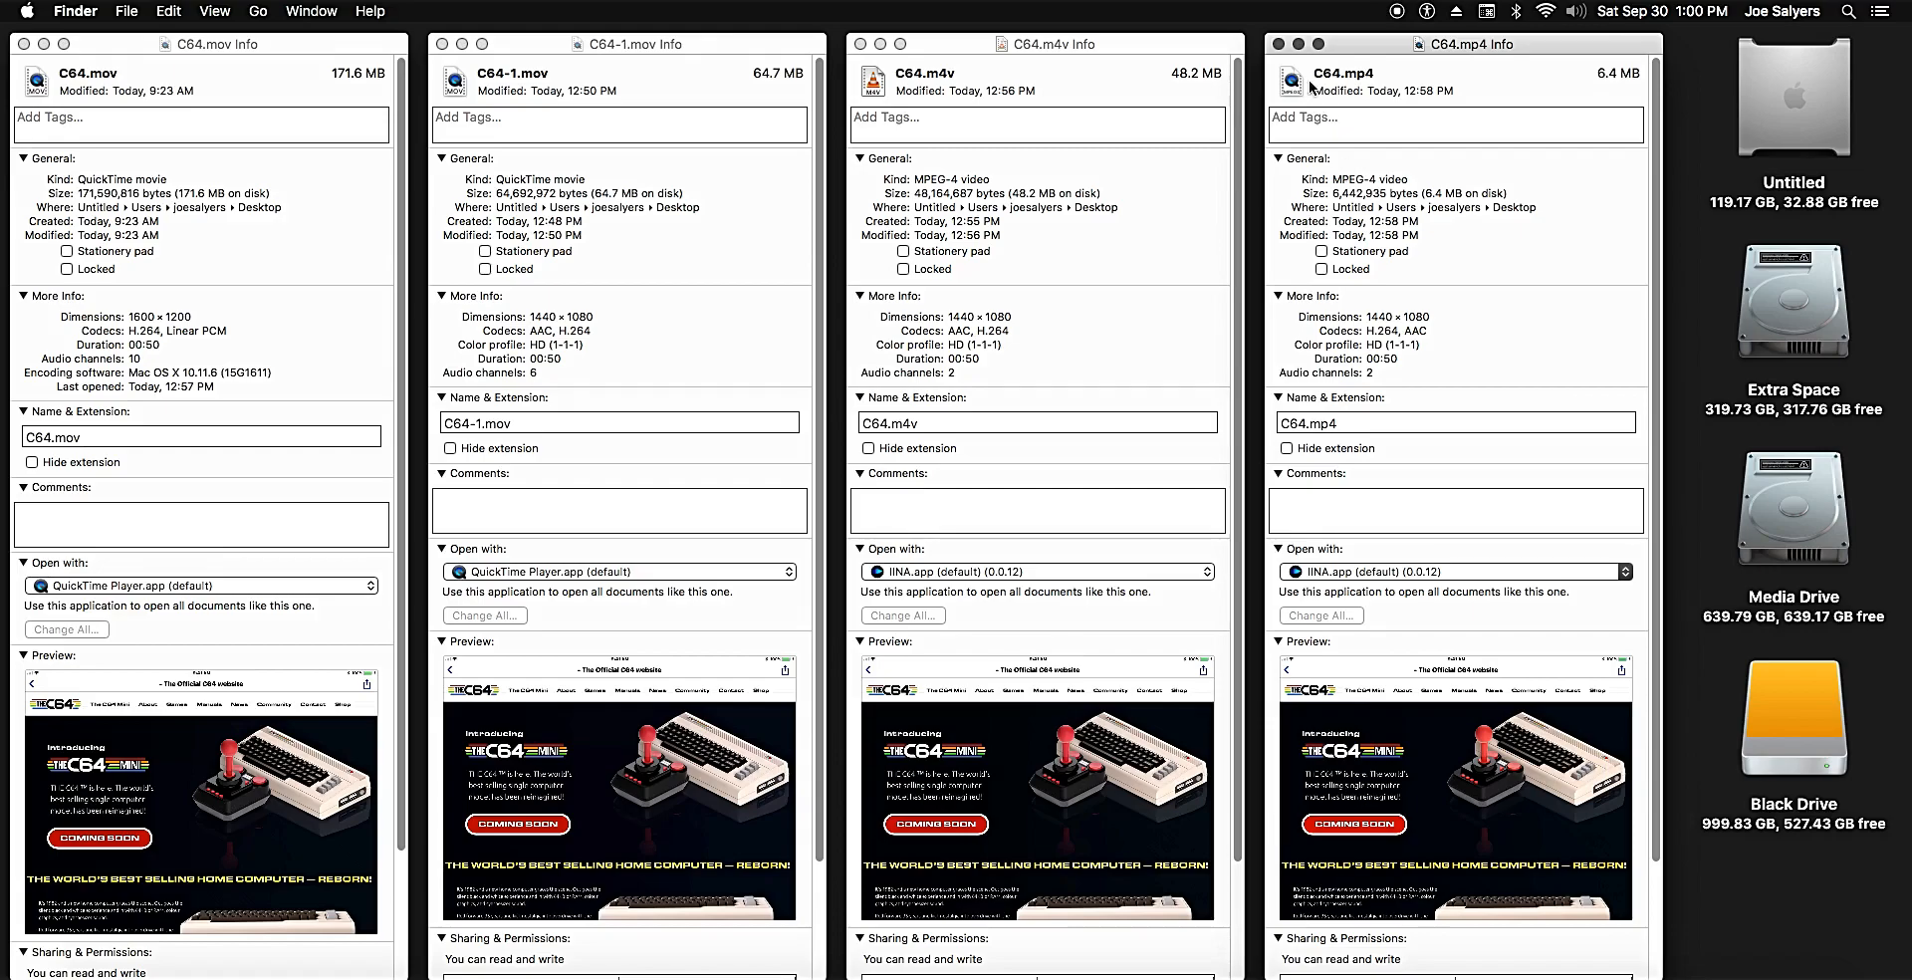
Close the info windows of all four C64 video files
{"action": "left_click", "coordinate": [1277, 44]}
{"action": "left_click", "coordinate": [880, 44]}
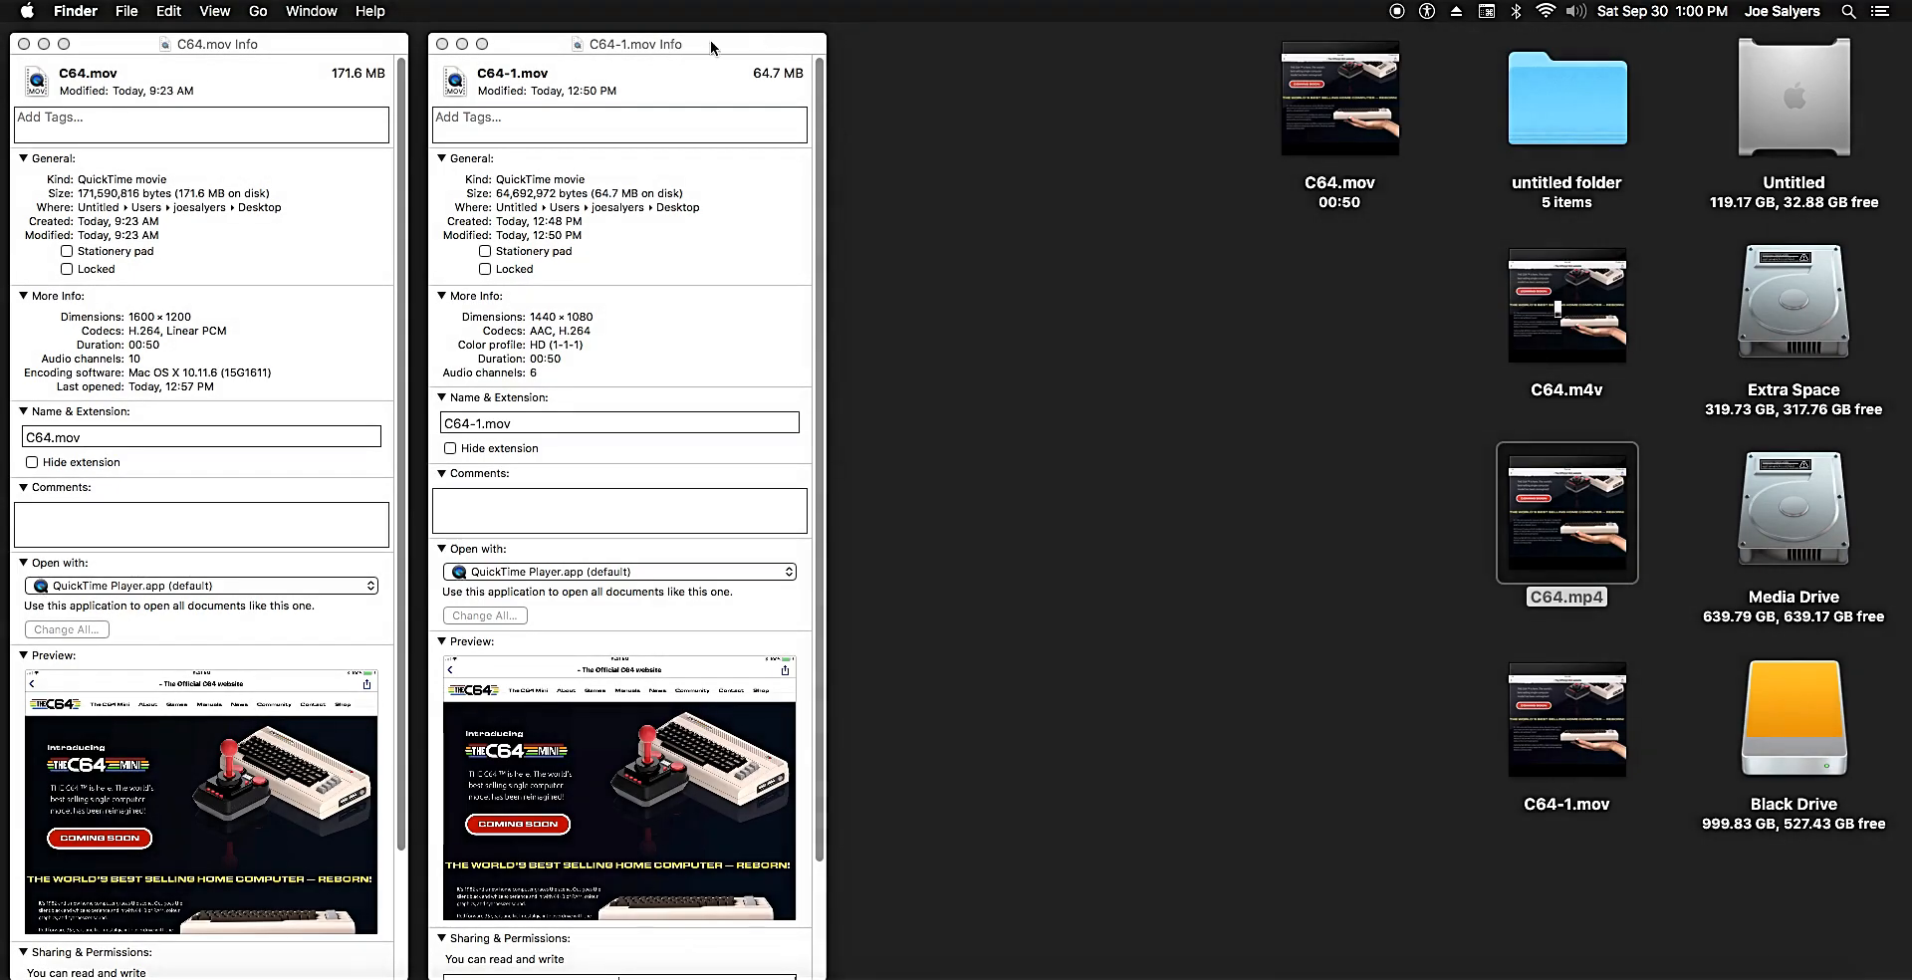
{"action": "left_click", "coordinate": [442, 44]}
{"action": "left_click", "coordinate": [24, 44]}
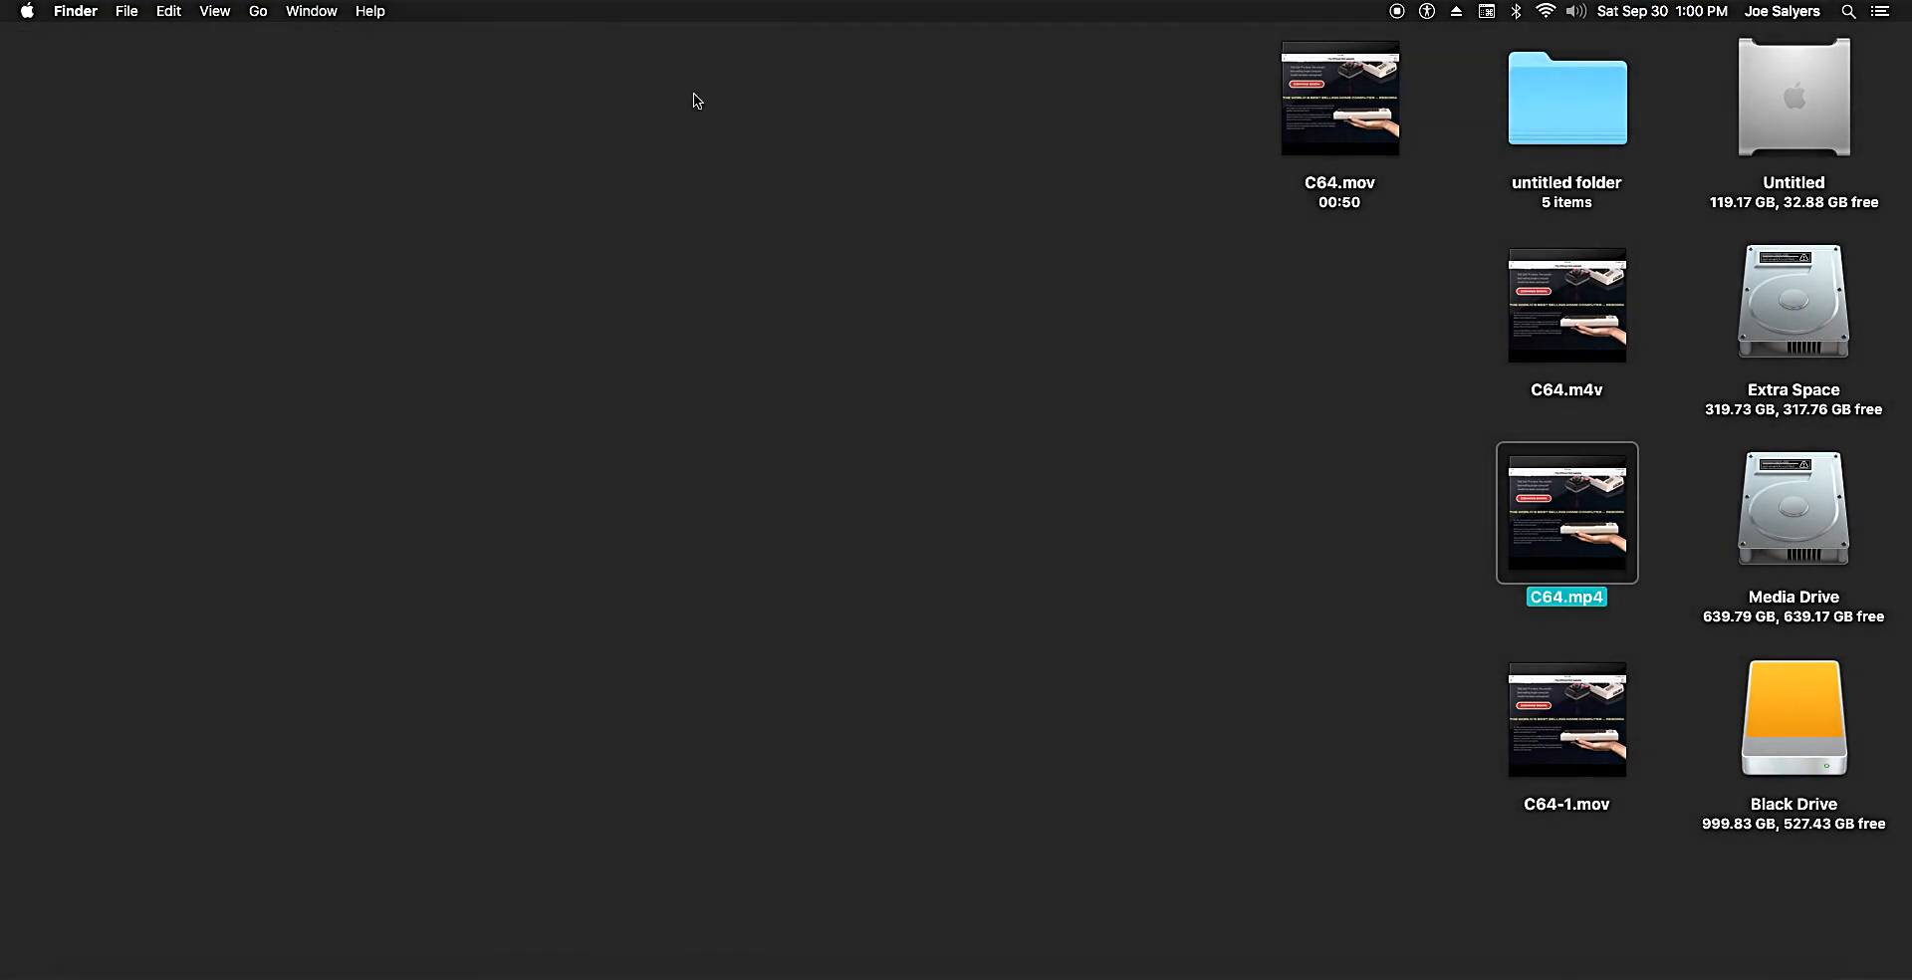